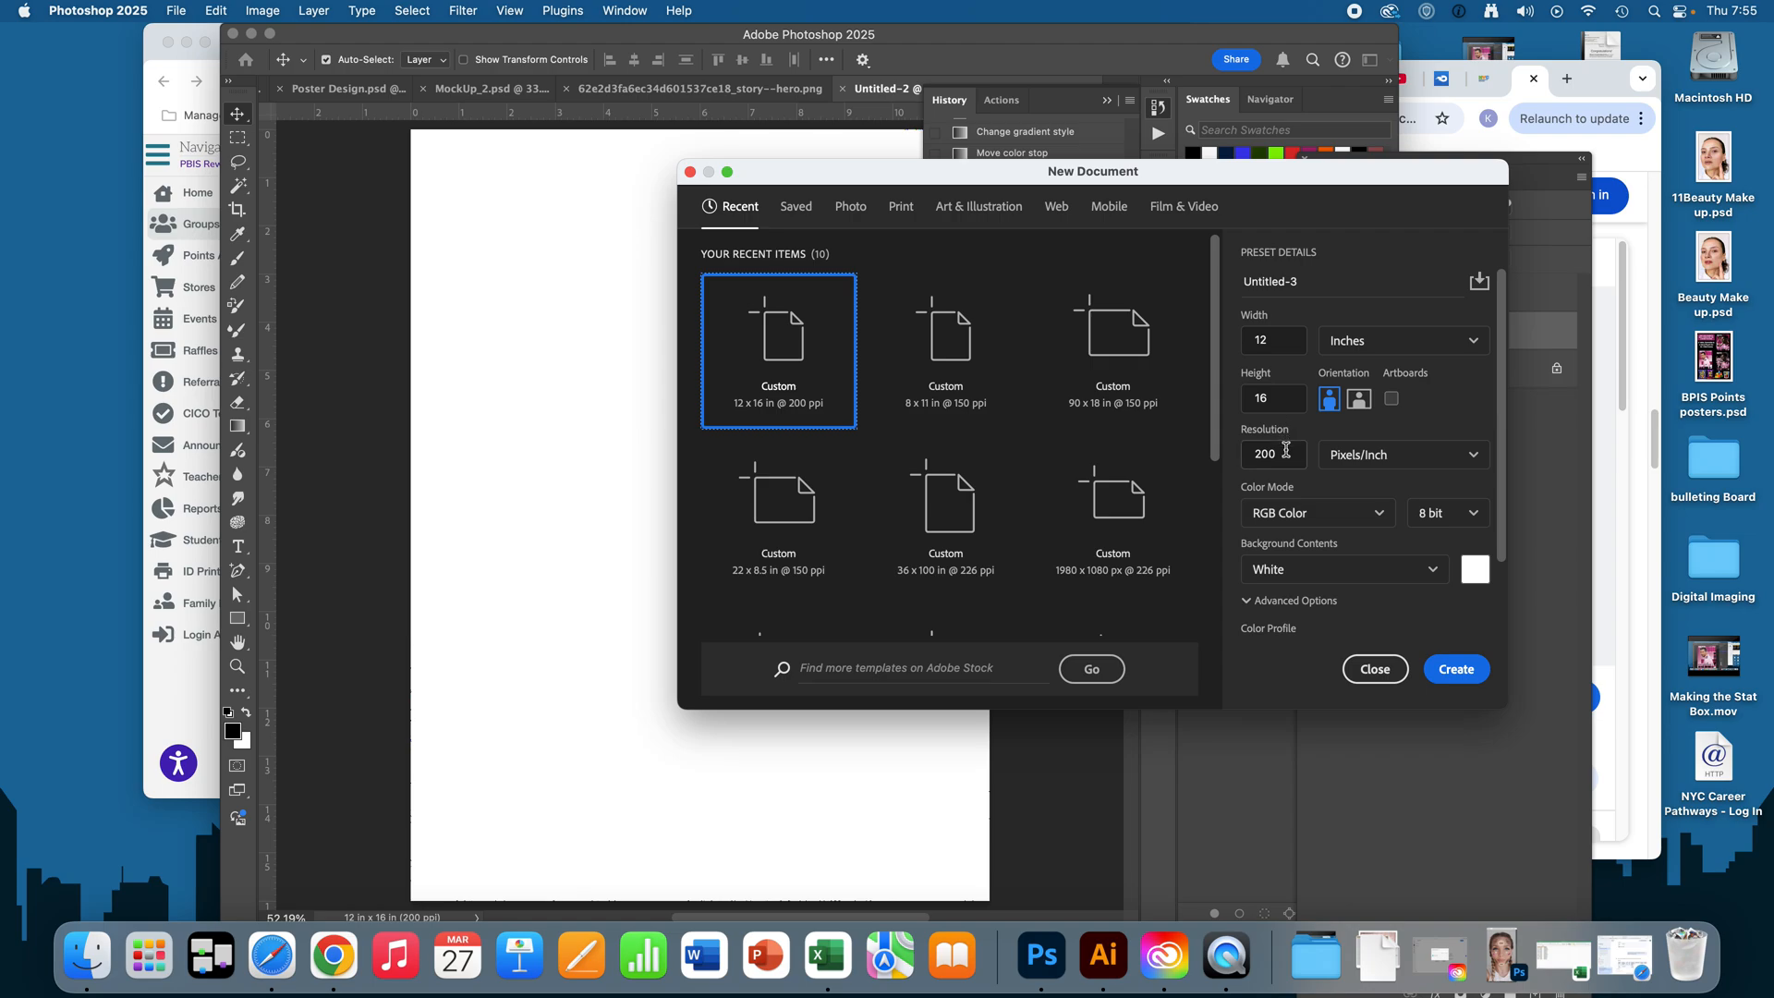
Step: Create a white 12 × 16 inch portrait document at 200 pixels/inch and move the Layers panel up beside the canvas
left_click(1456, 666)
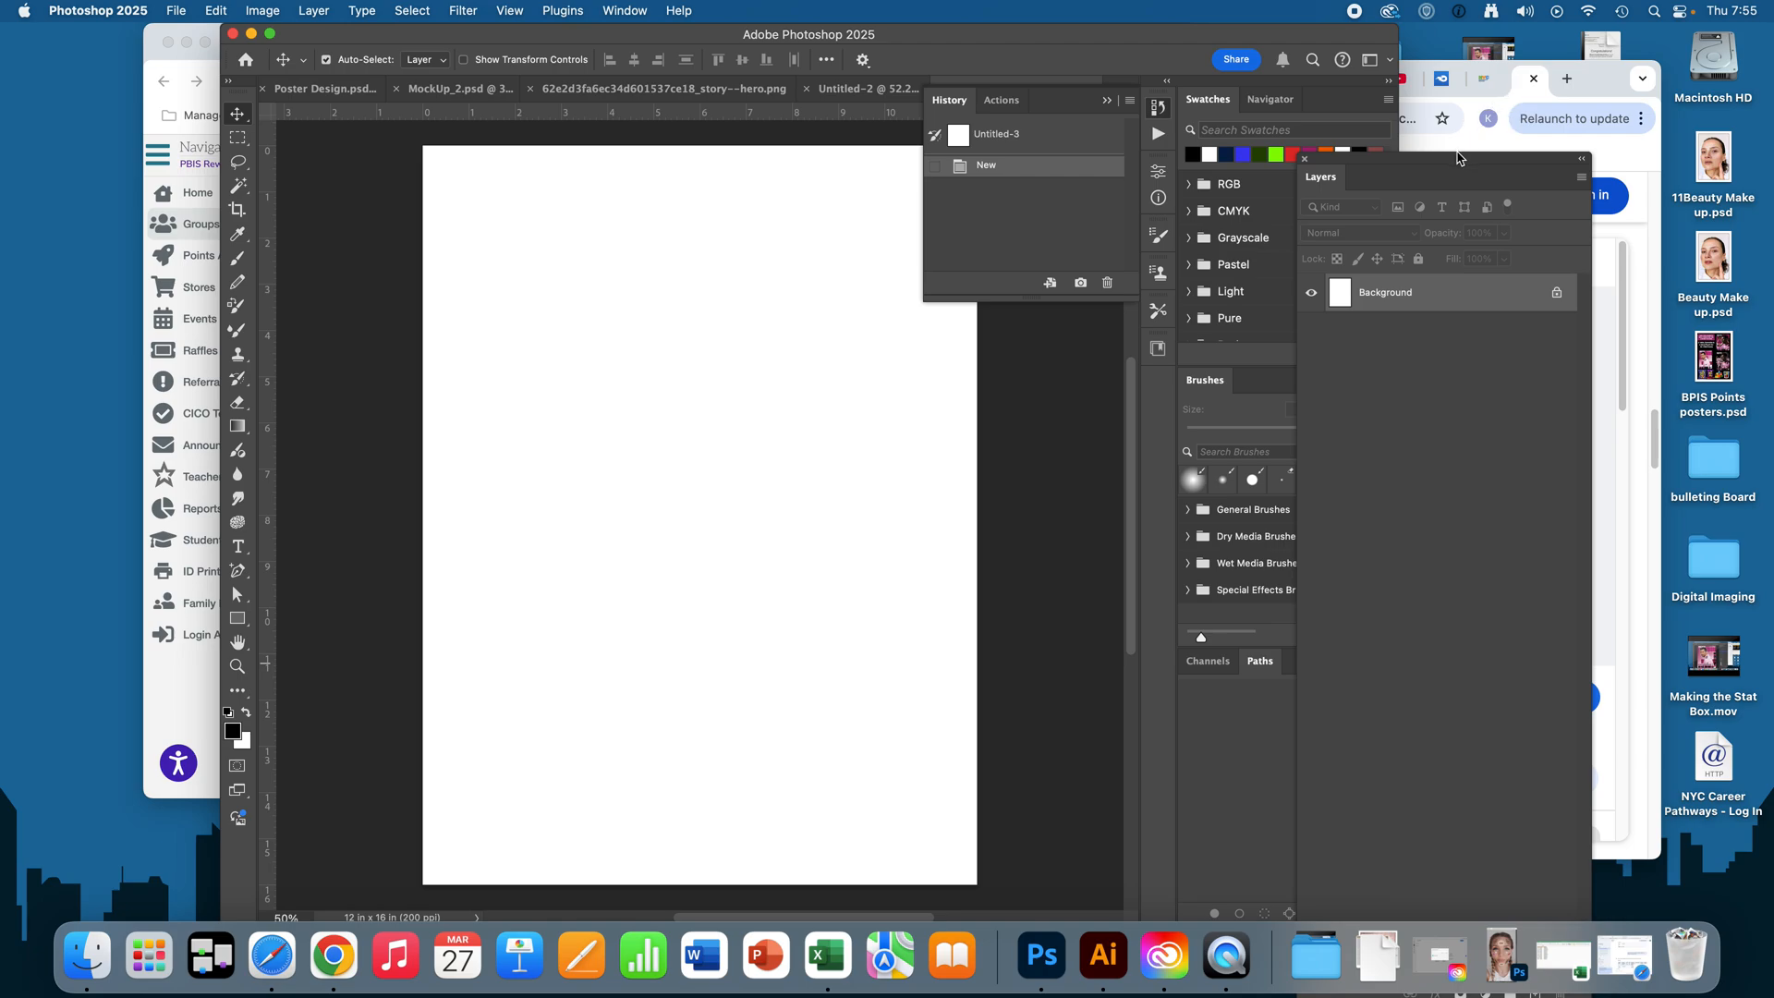
left_click_drag(1458, 158, 1321, 51)
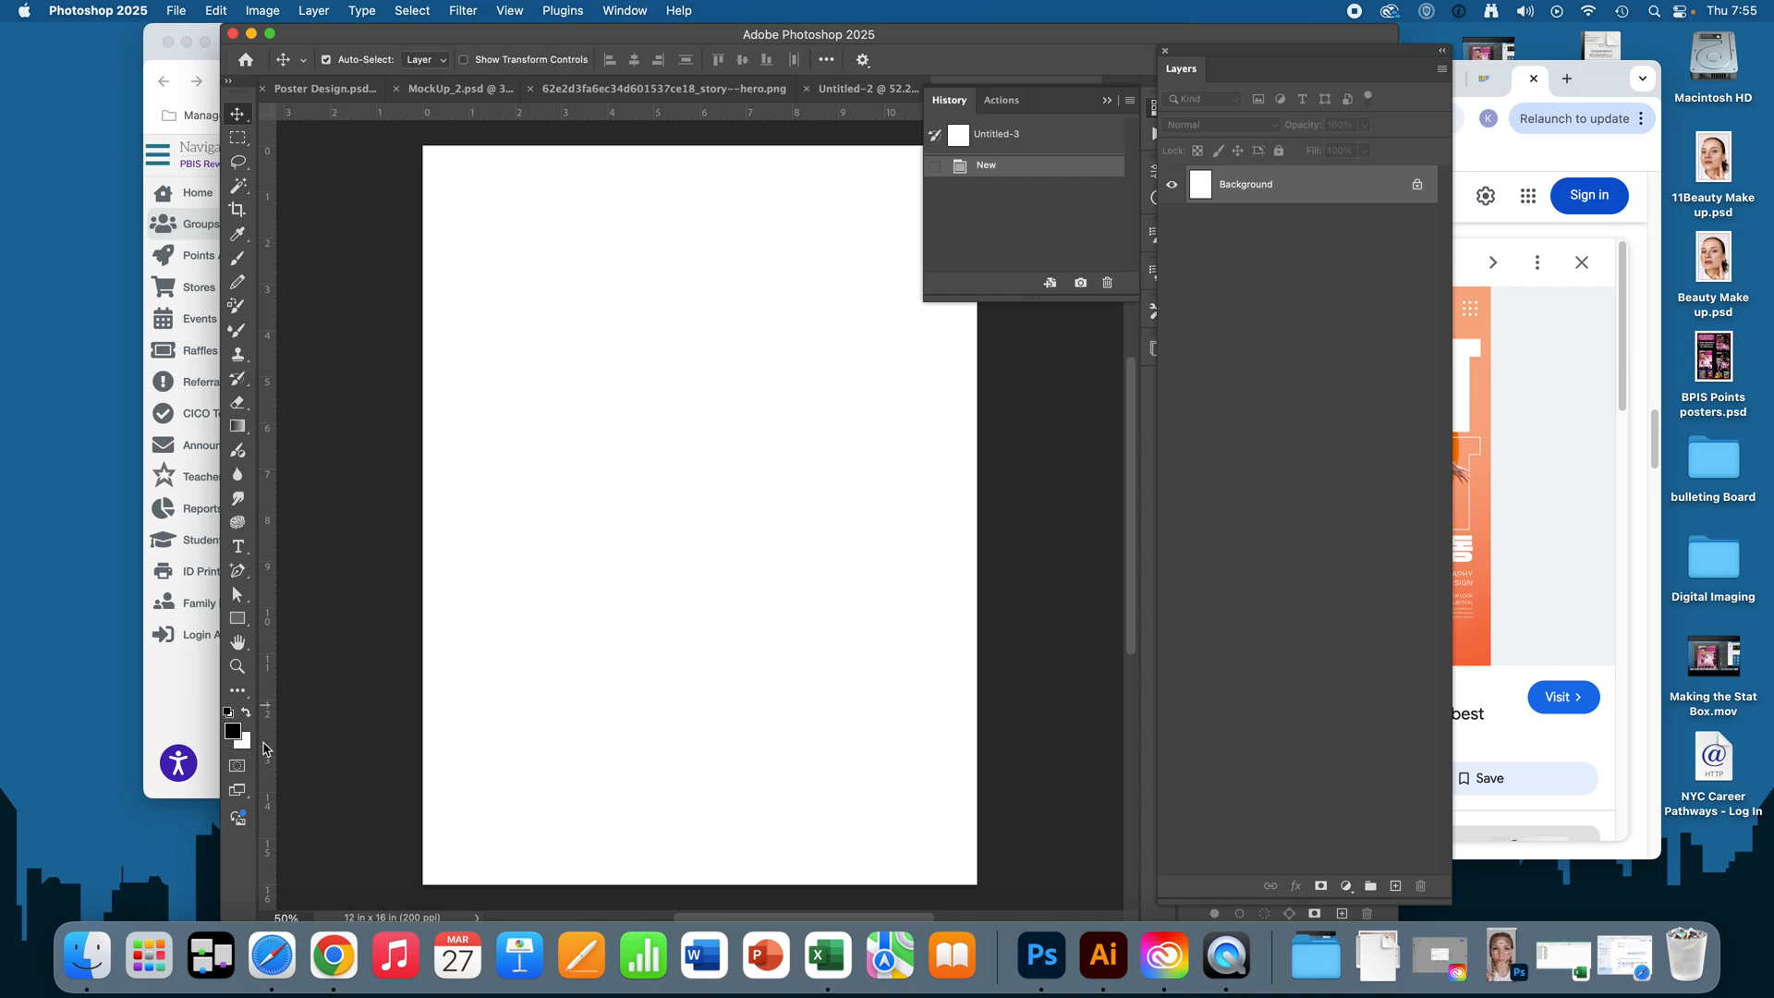
Step: Draw two black rectangles on the canvas, about 5.57 × 2.67 in and, below it, about 7.02 × 2.76 in
left_click(237, 618)
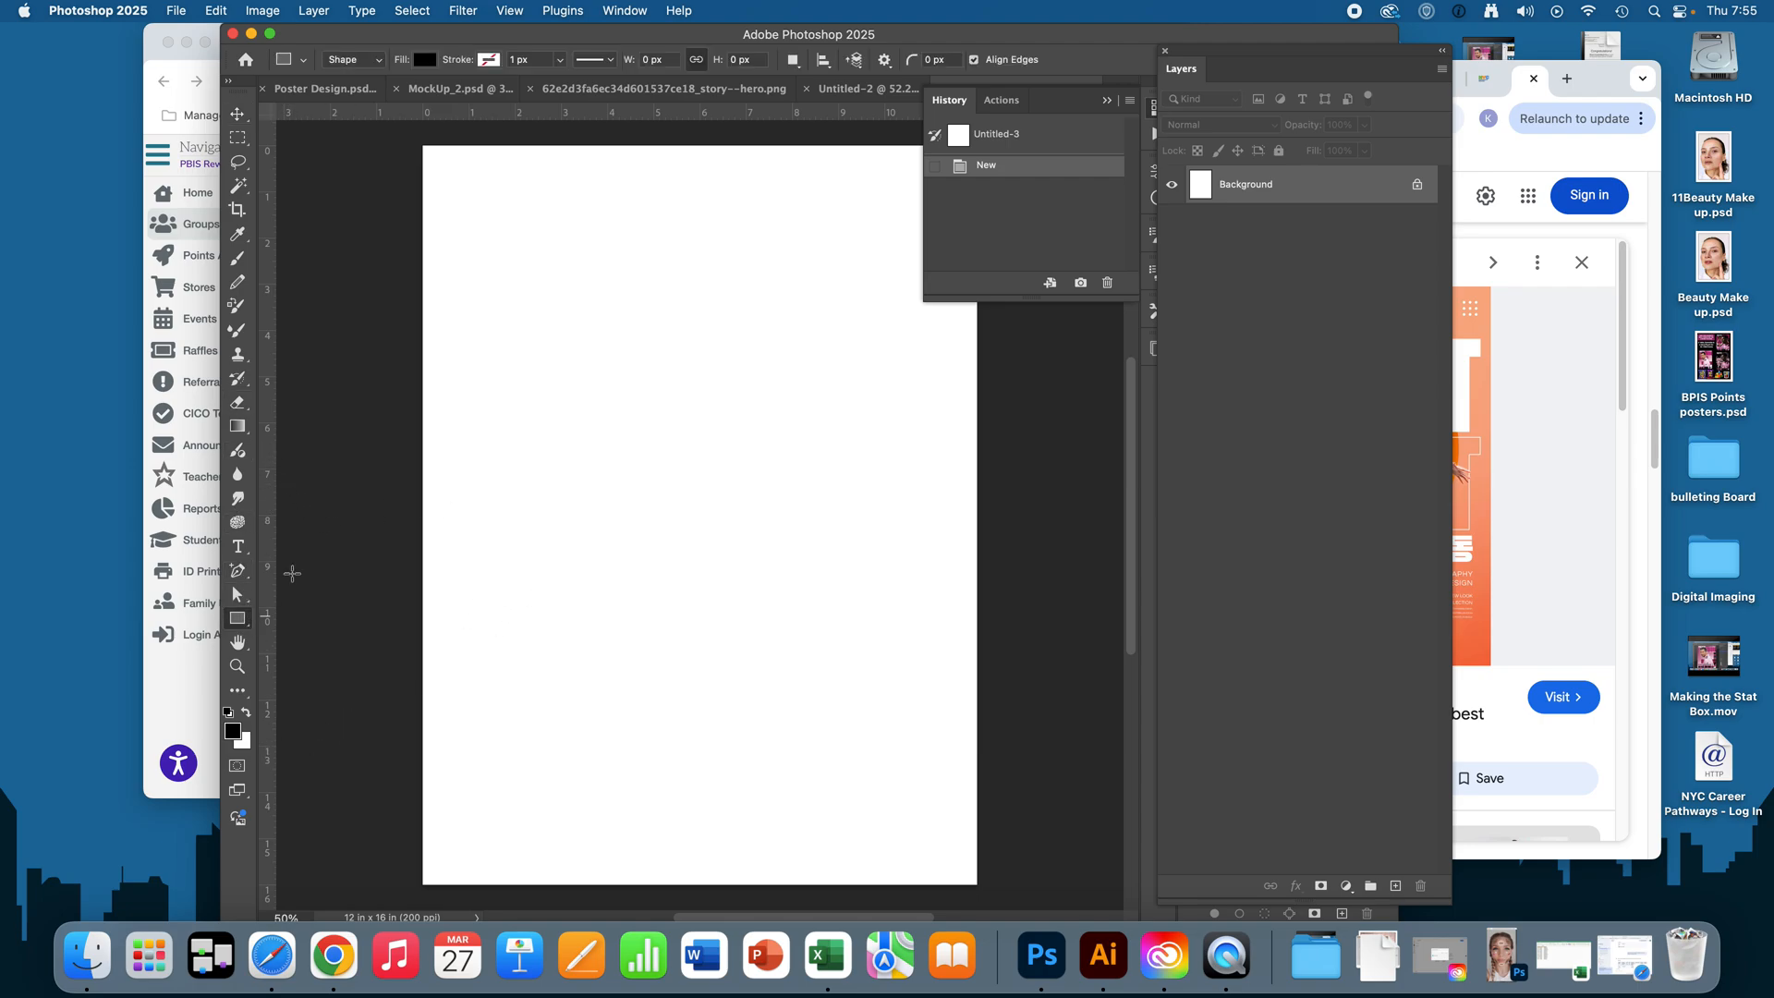
left_click_drag(470, 384, 727, 508)
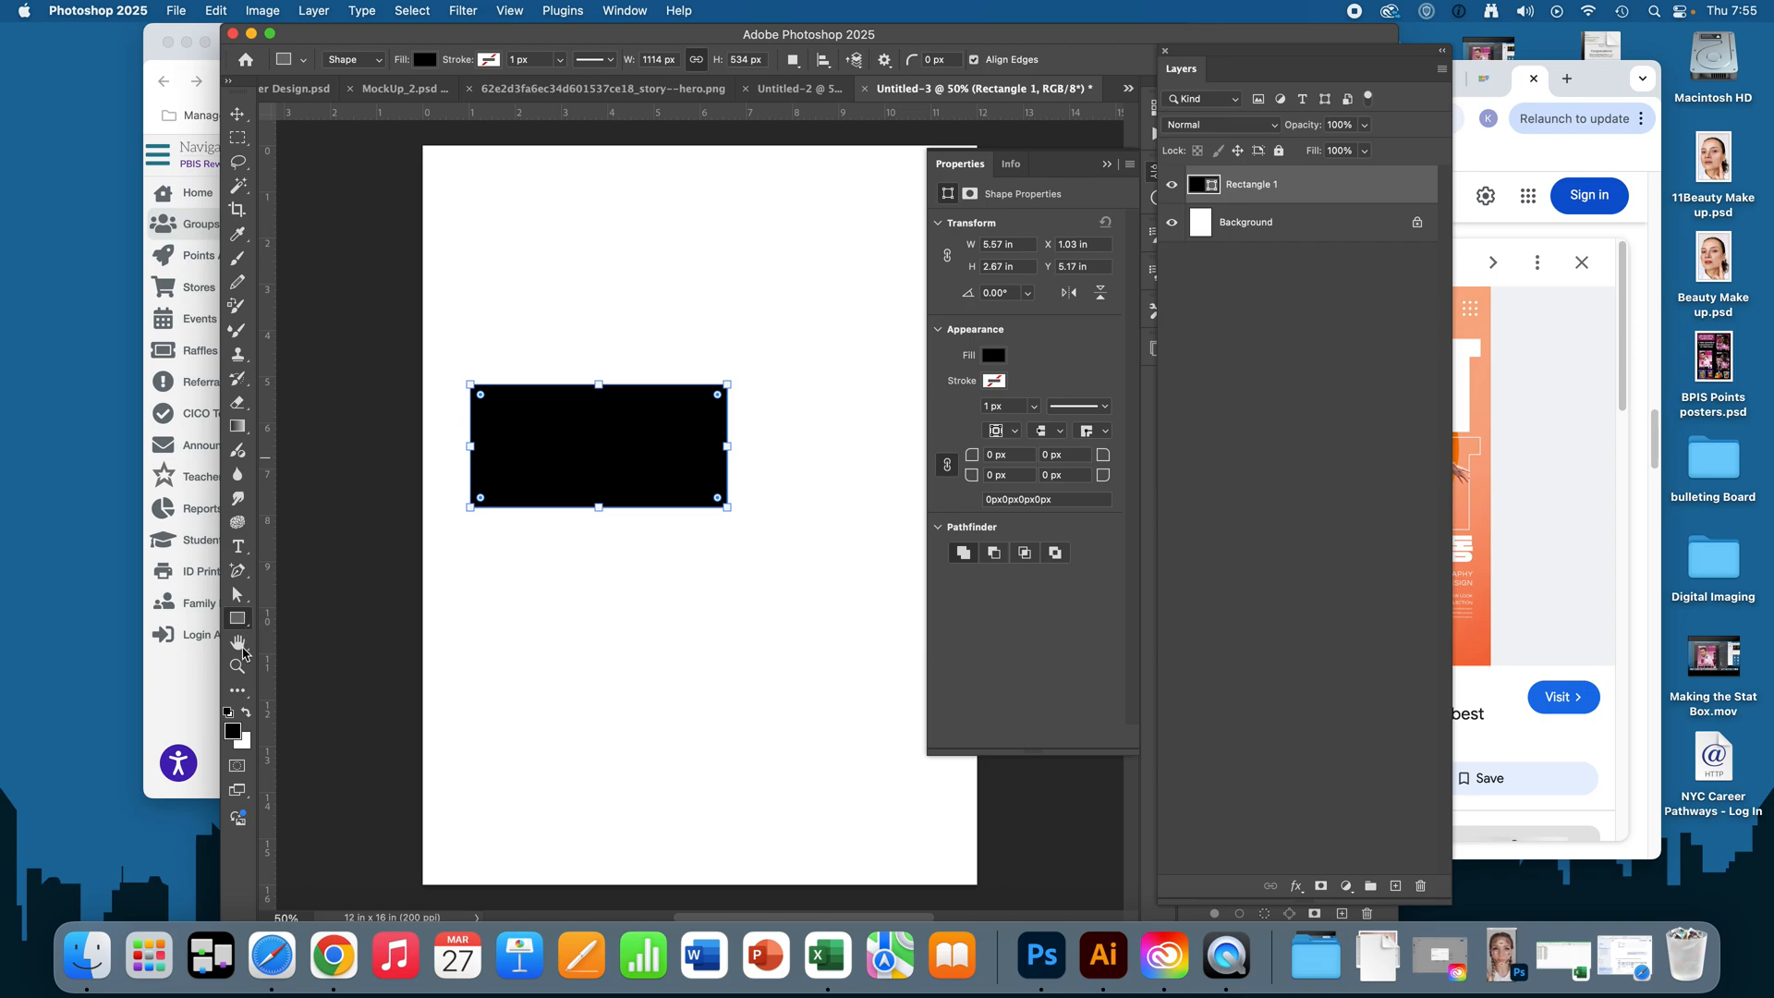
left_click_drag(439, 570, 763, 697)
Step: Delete the lower black rectangle
left_click(238, 427)
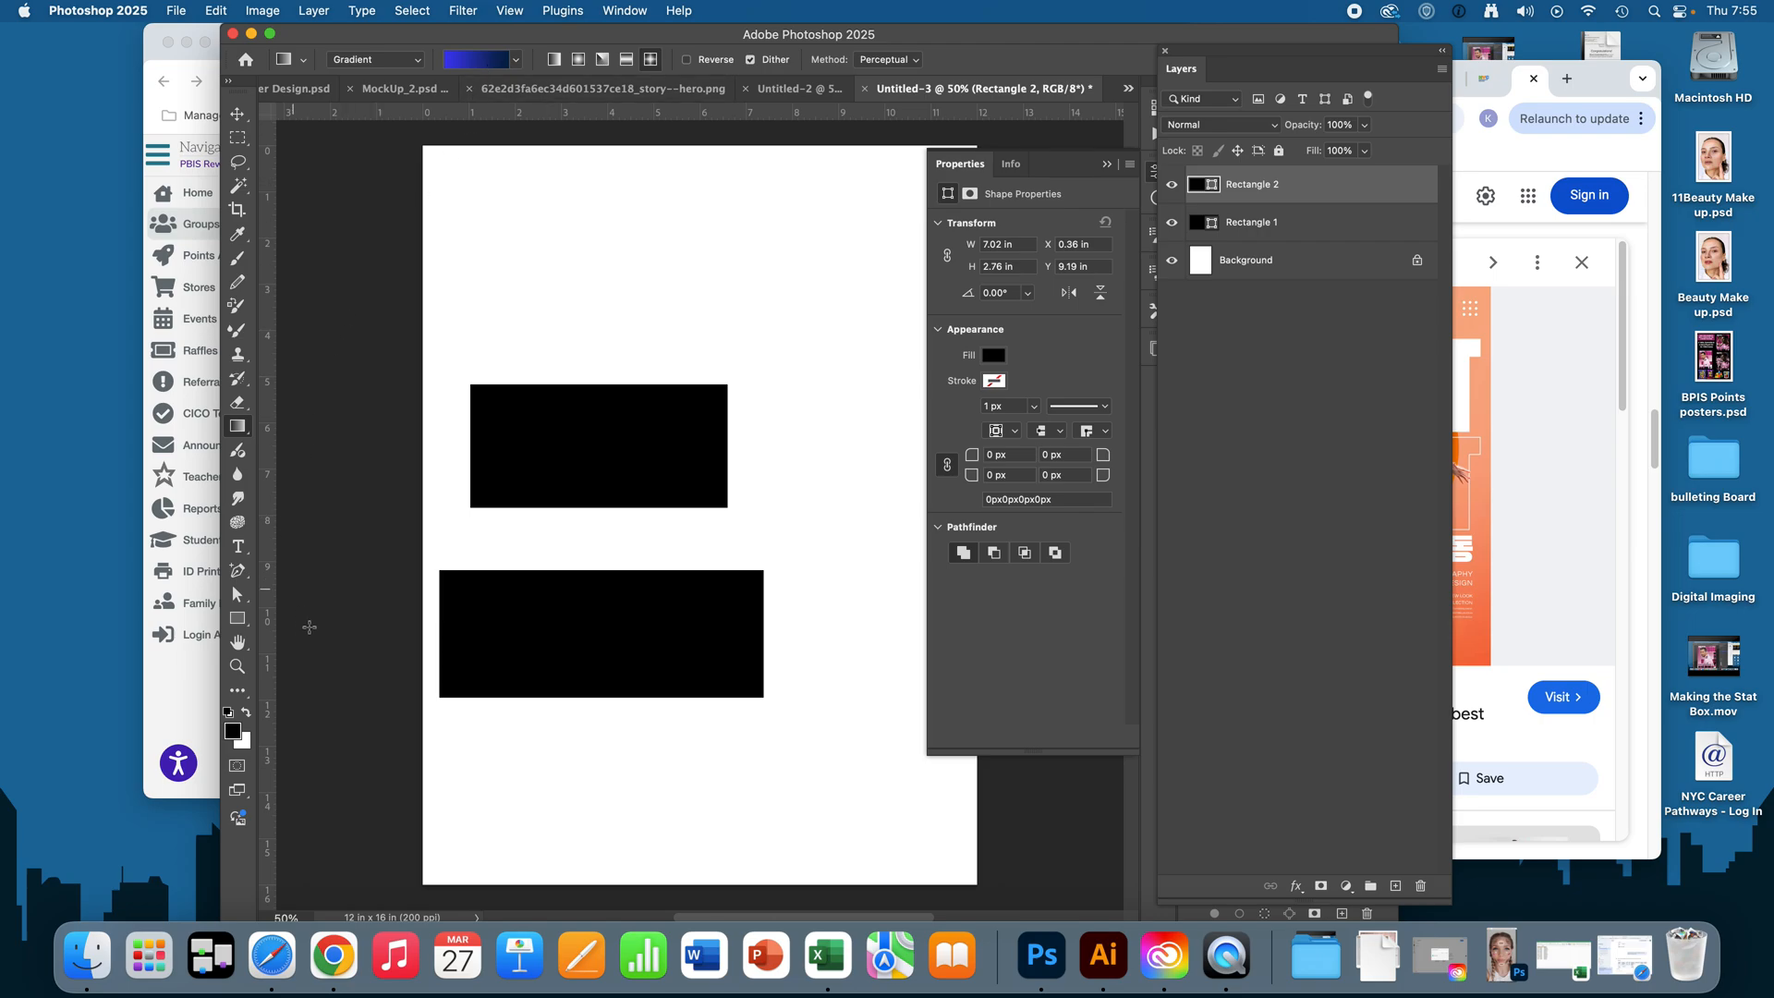
key("v")
key("BackSpace")
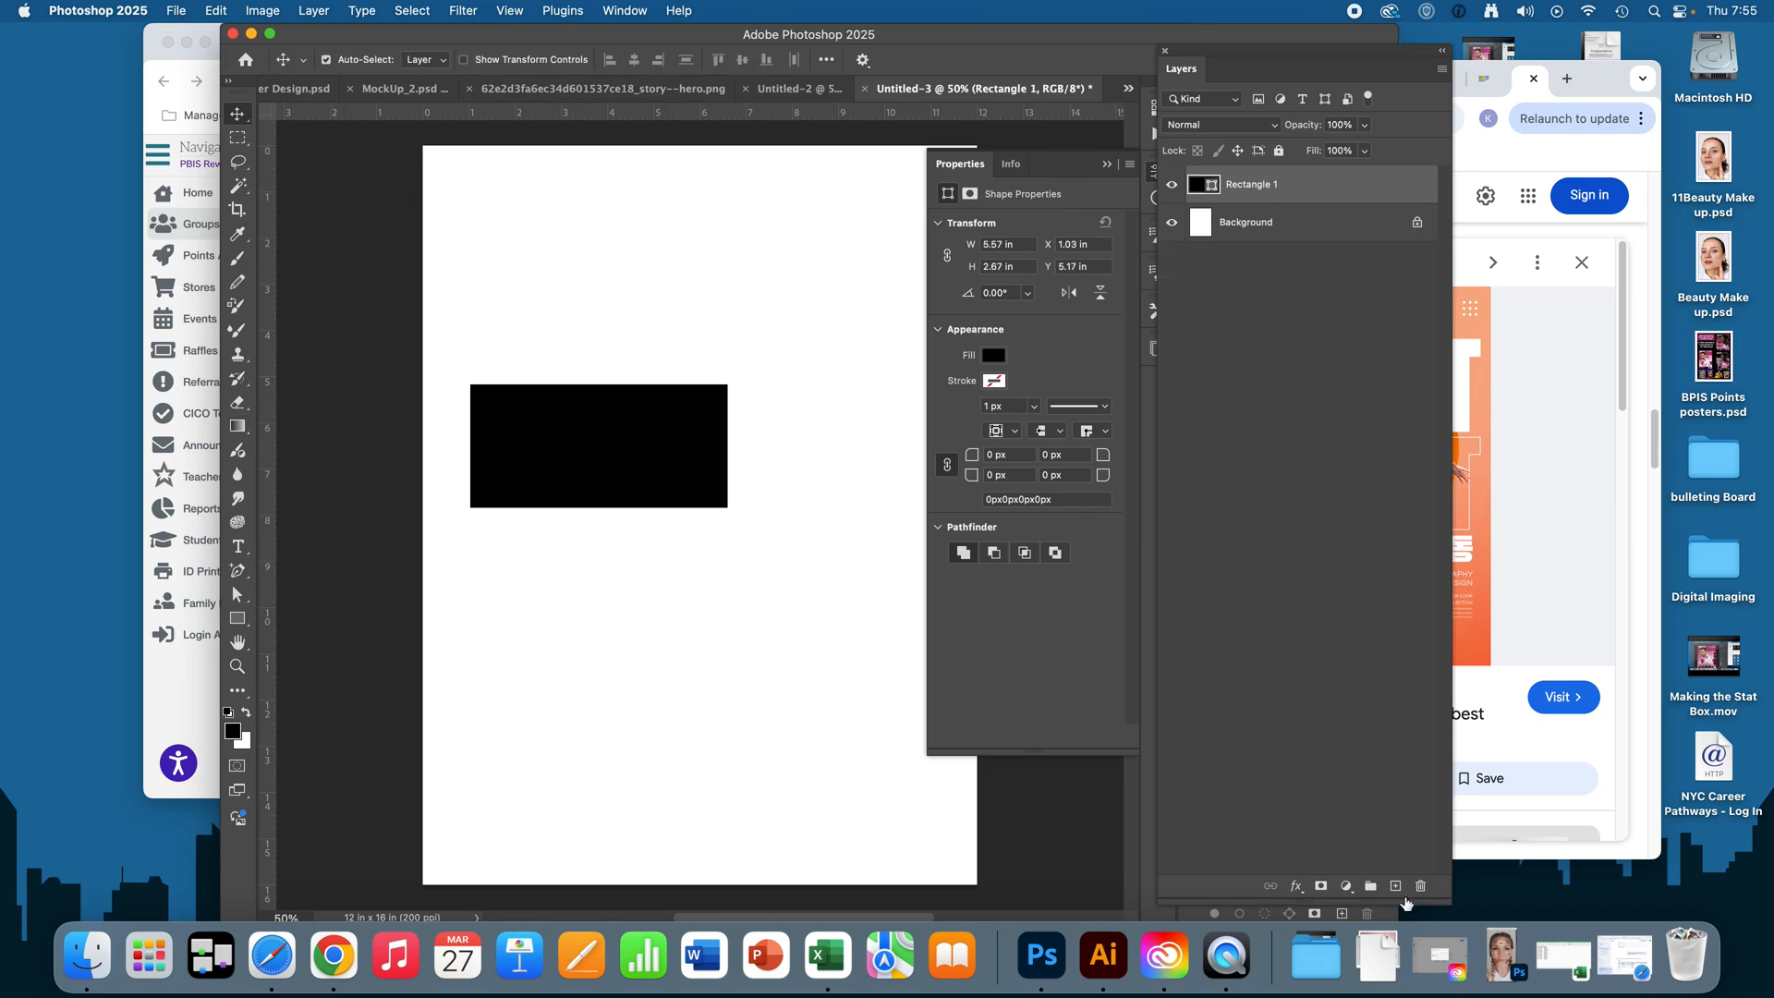
Step: On a new layer, marquee an area about 8.13 × 3.26 in above the black rectangle and fill it with the blue diamond gradient
left_click(1396, 886)
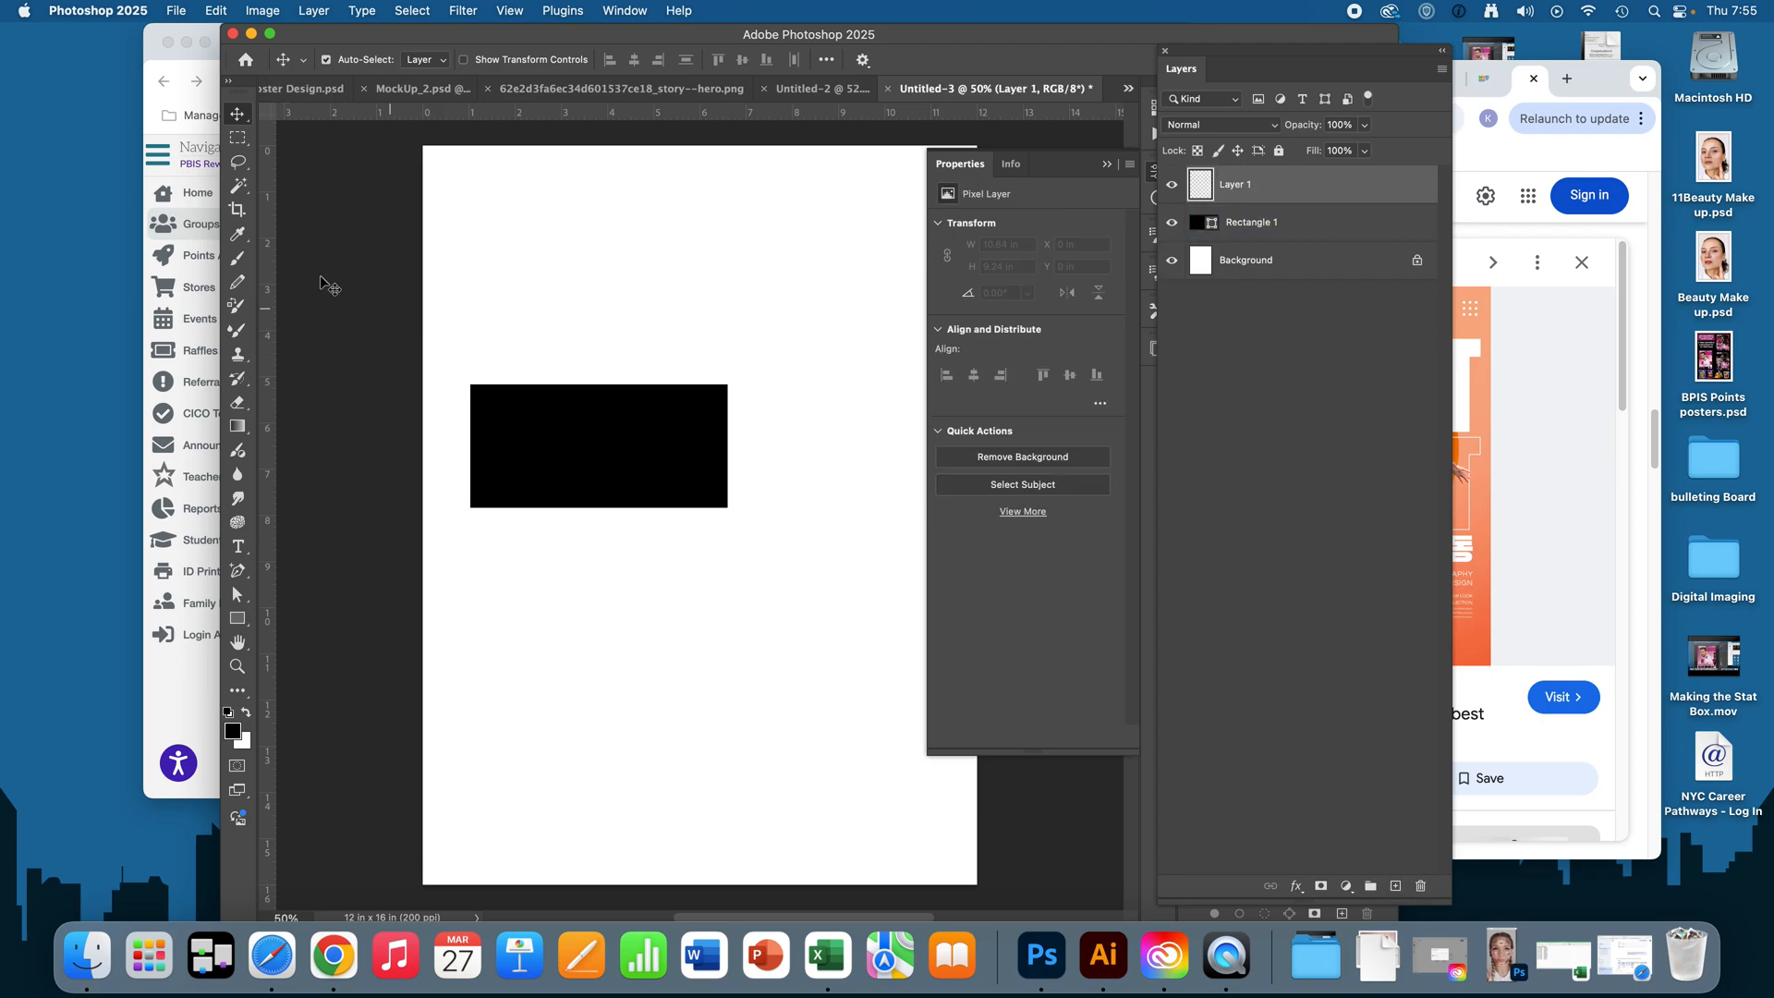
left_click(242, 139)
left_click_drag(487, 168, 862, 317)
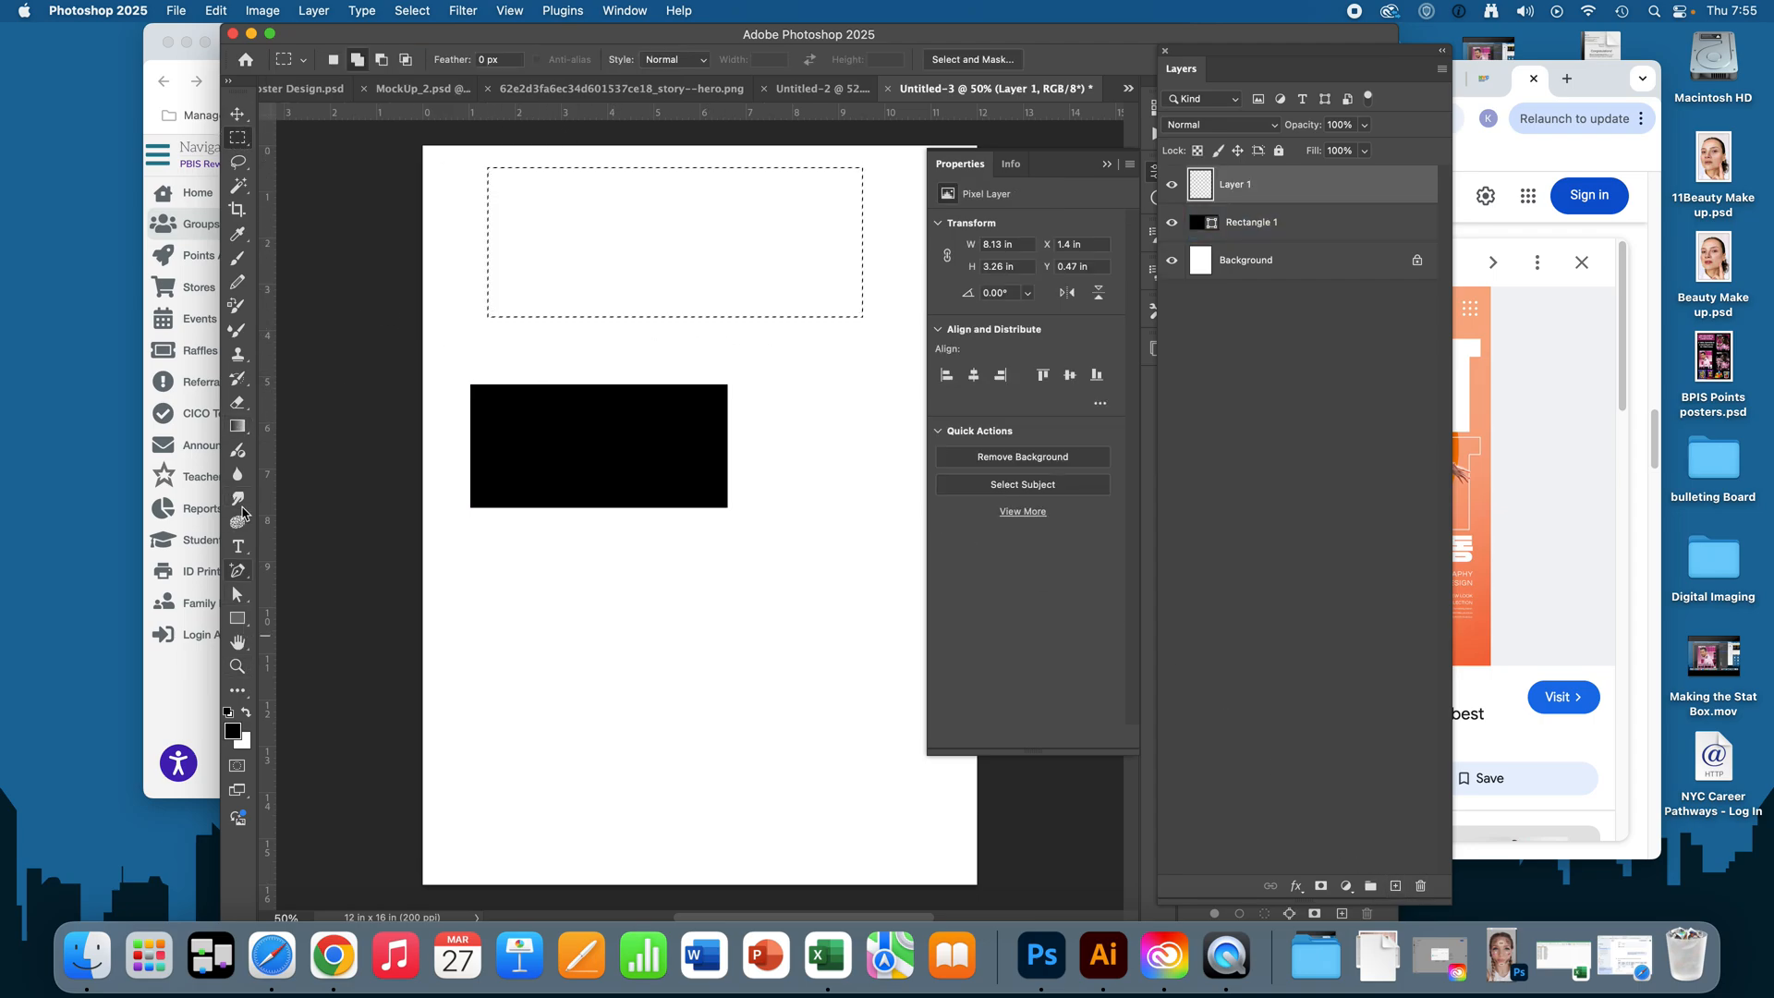
left_click(239, 427)
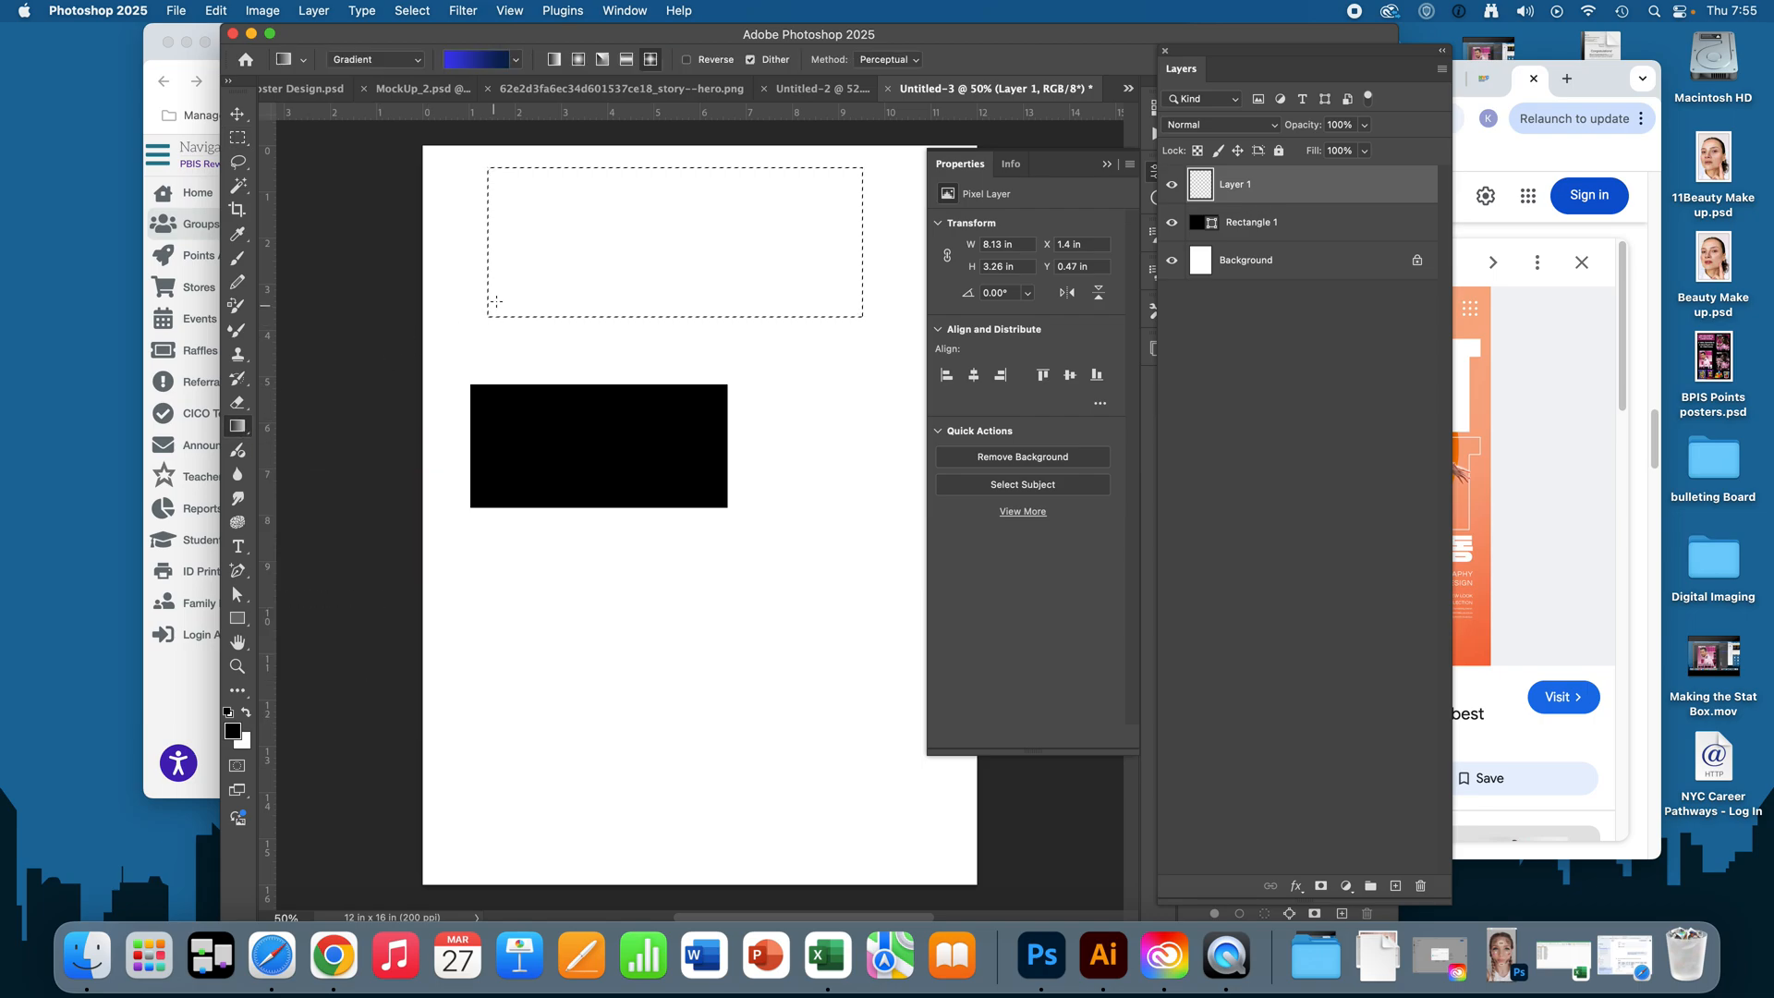
left_click_drag(534, 219, 730, 257)
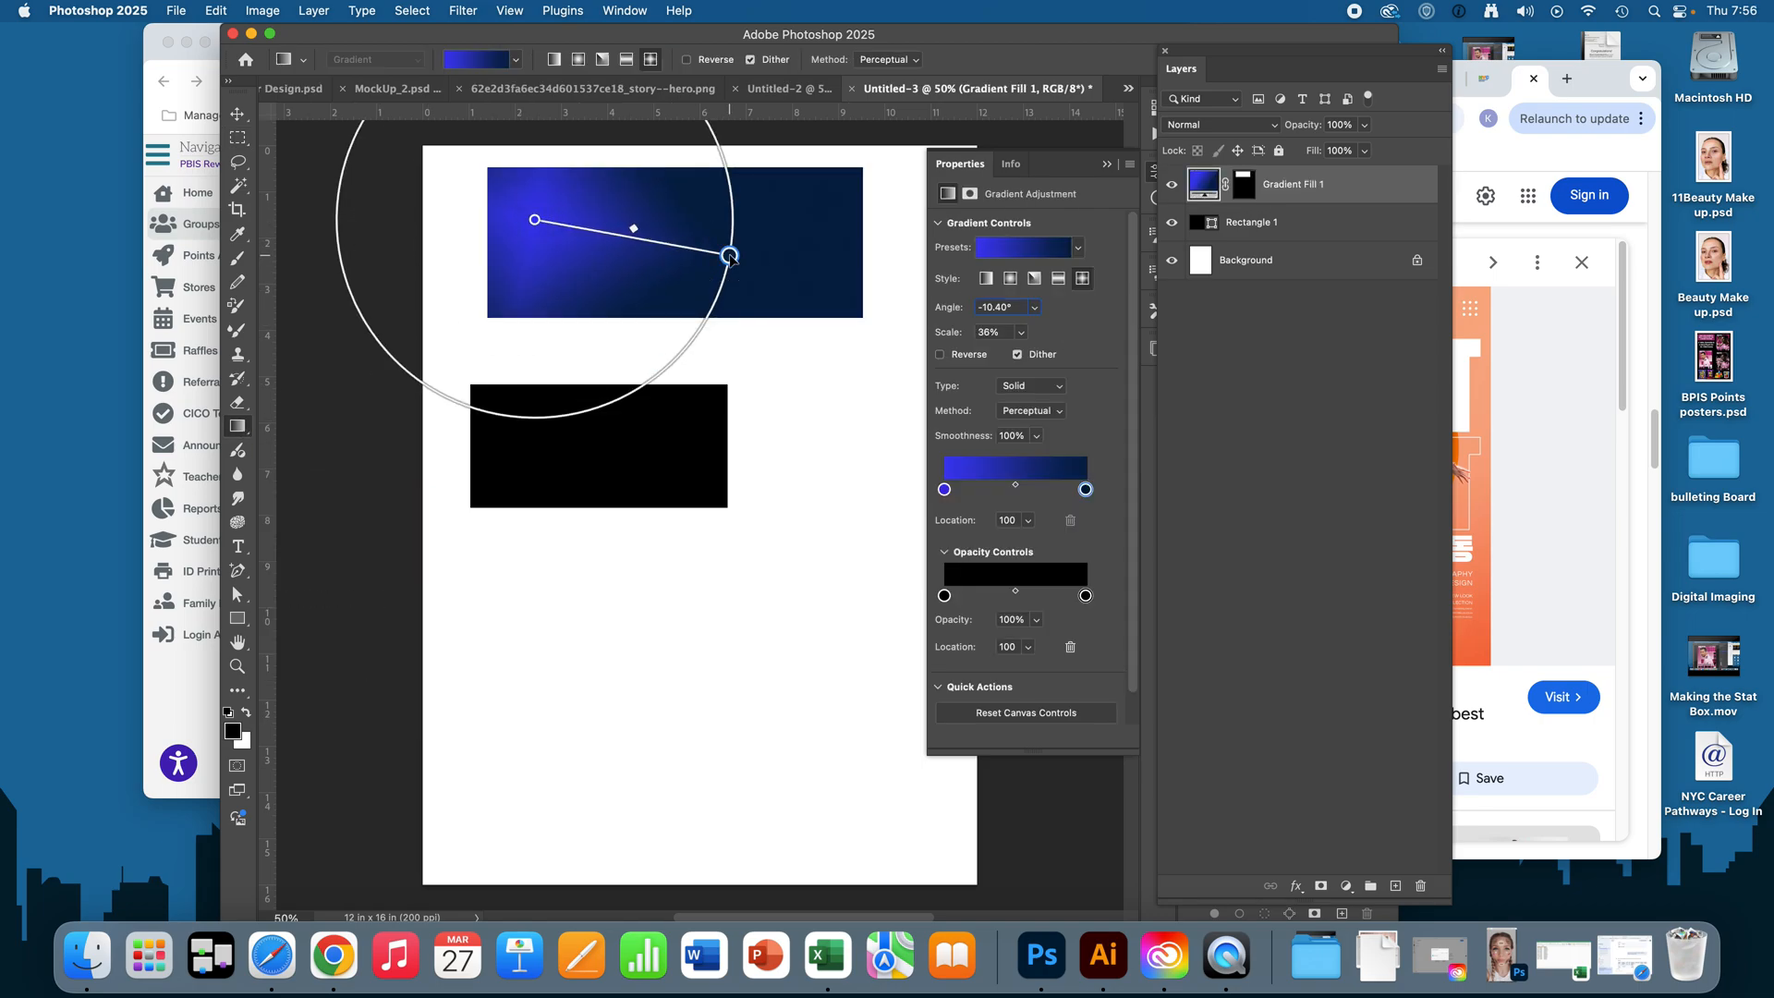
Step: Move the blue gradient rectangle down and slightly left, to just above the black rectangle
left_click(239, 113)
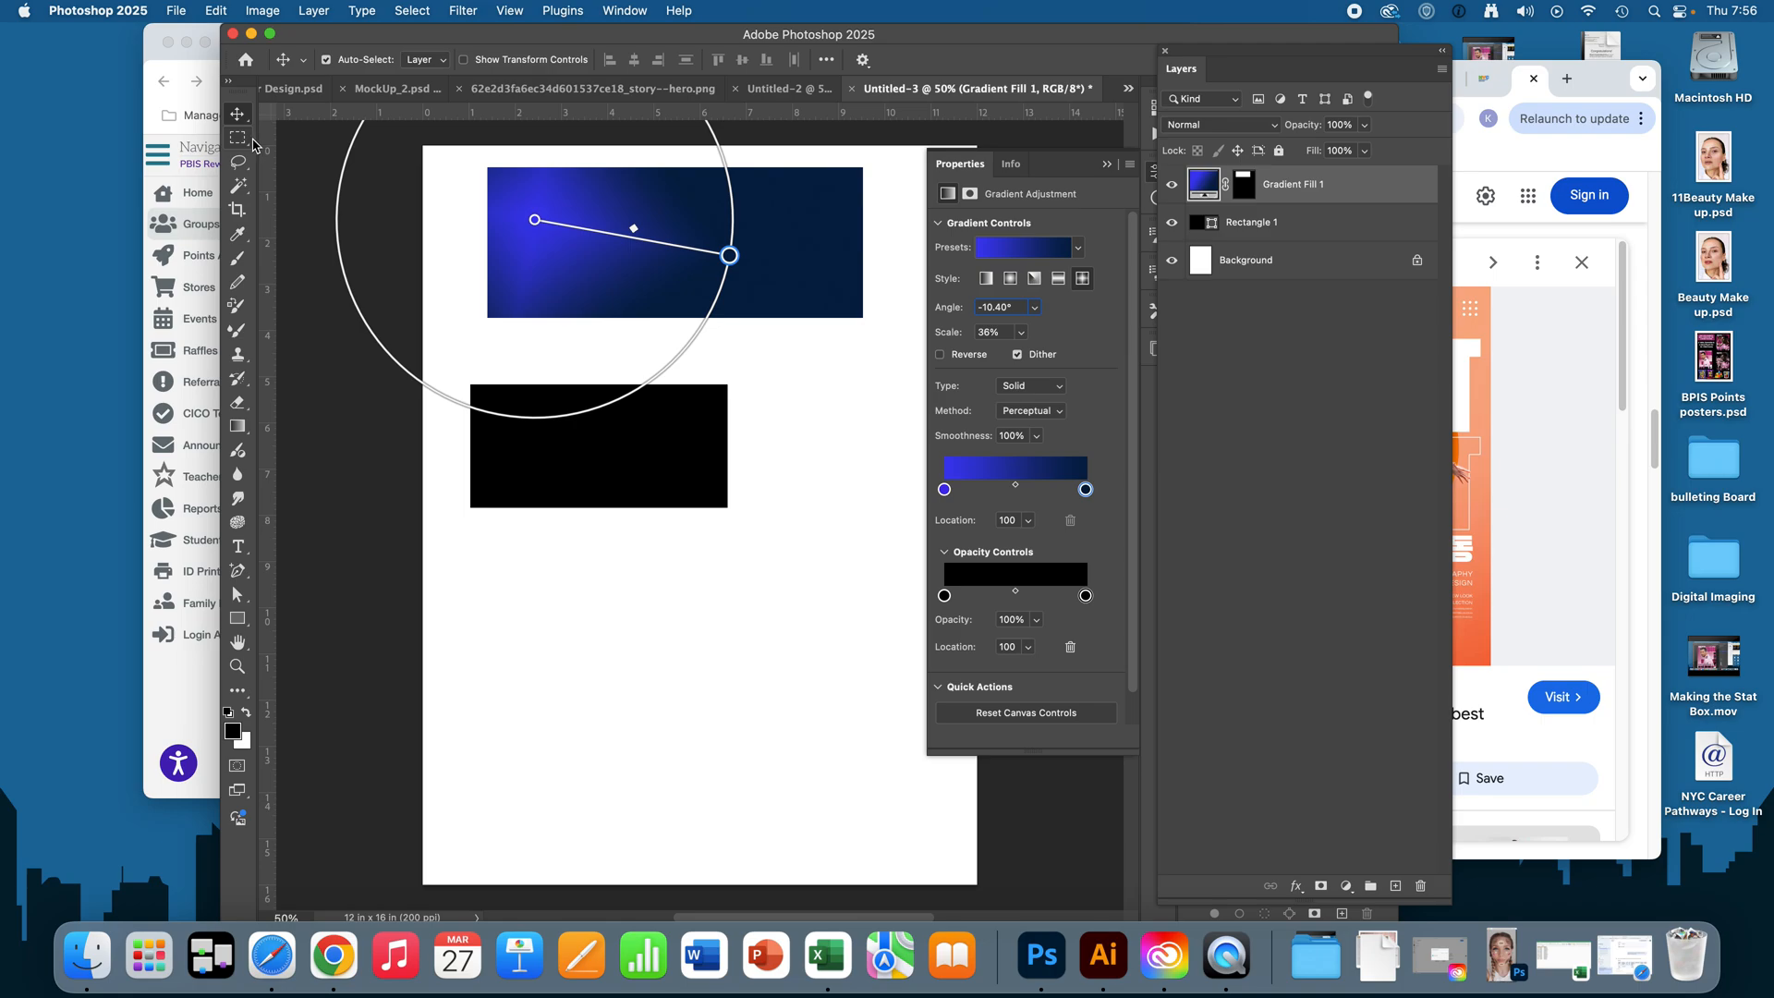
left_click(287, 227)
left_click(666, 249)
left_click(660, 454)
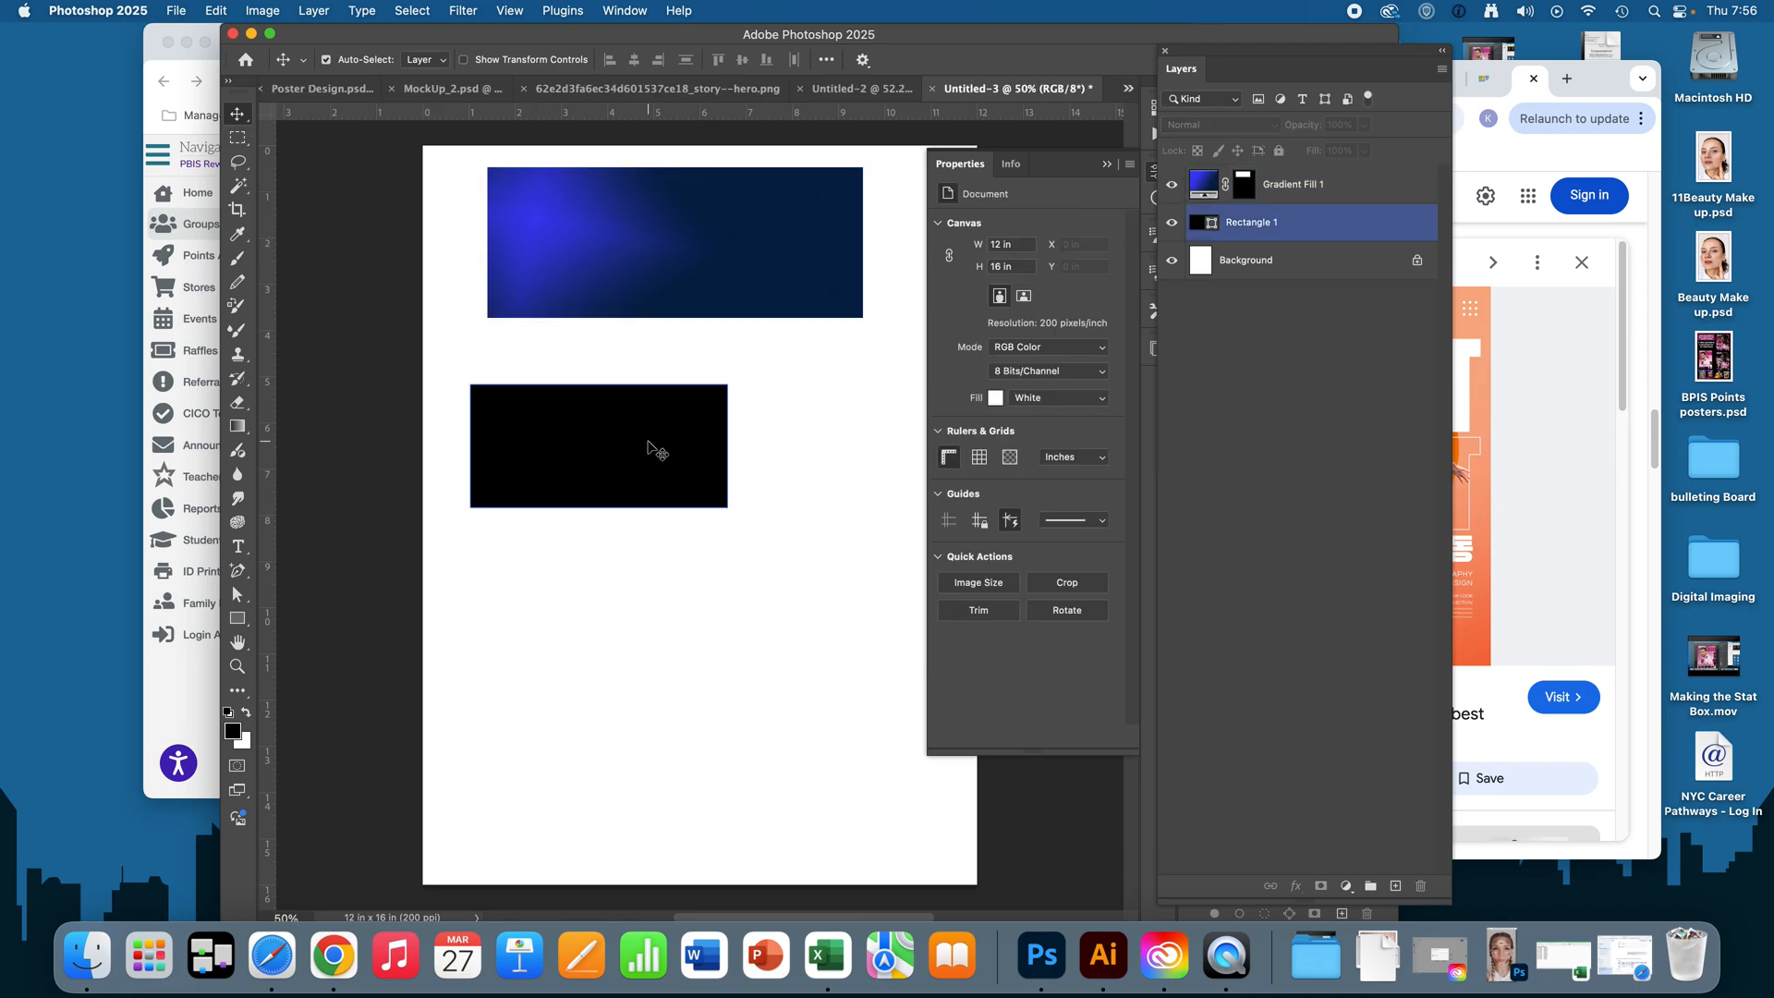
left_click(662, 277)
left_click_drag(691, 273, 656, 318)
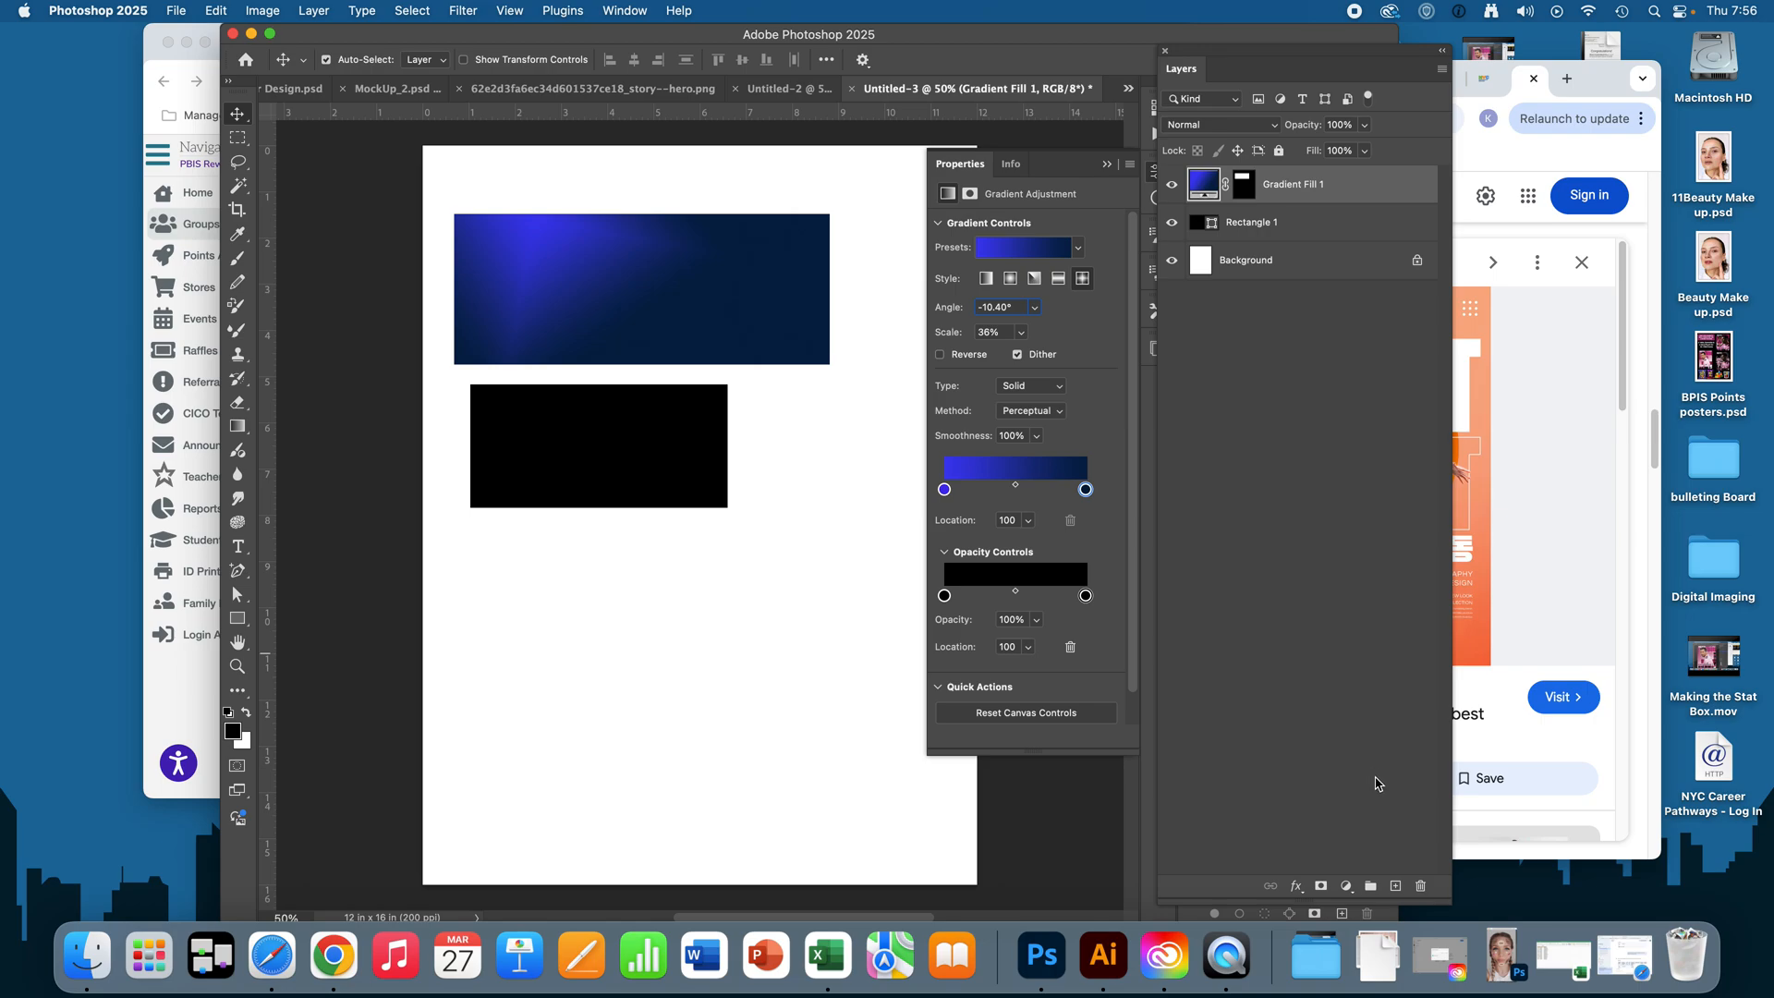
Step: Add a new empty layer on top and hide all the layers beneath it
left_click(1395, 886)
left_click_drag(1172, 222, 1189, 340)
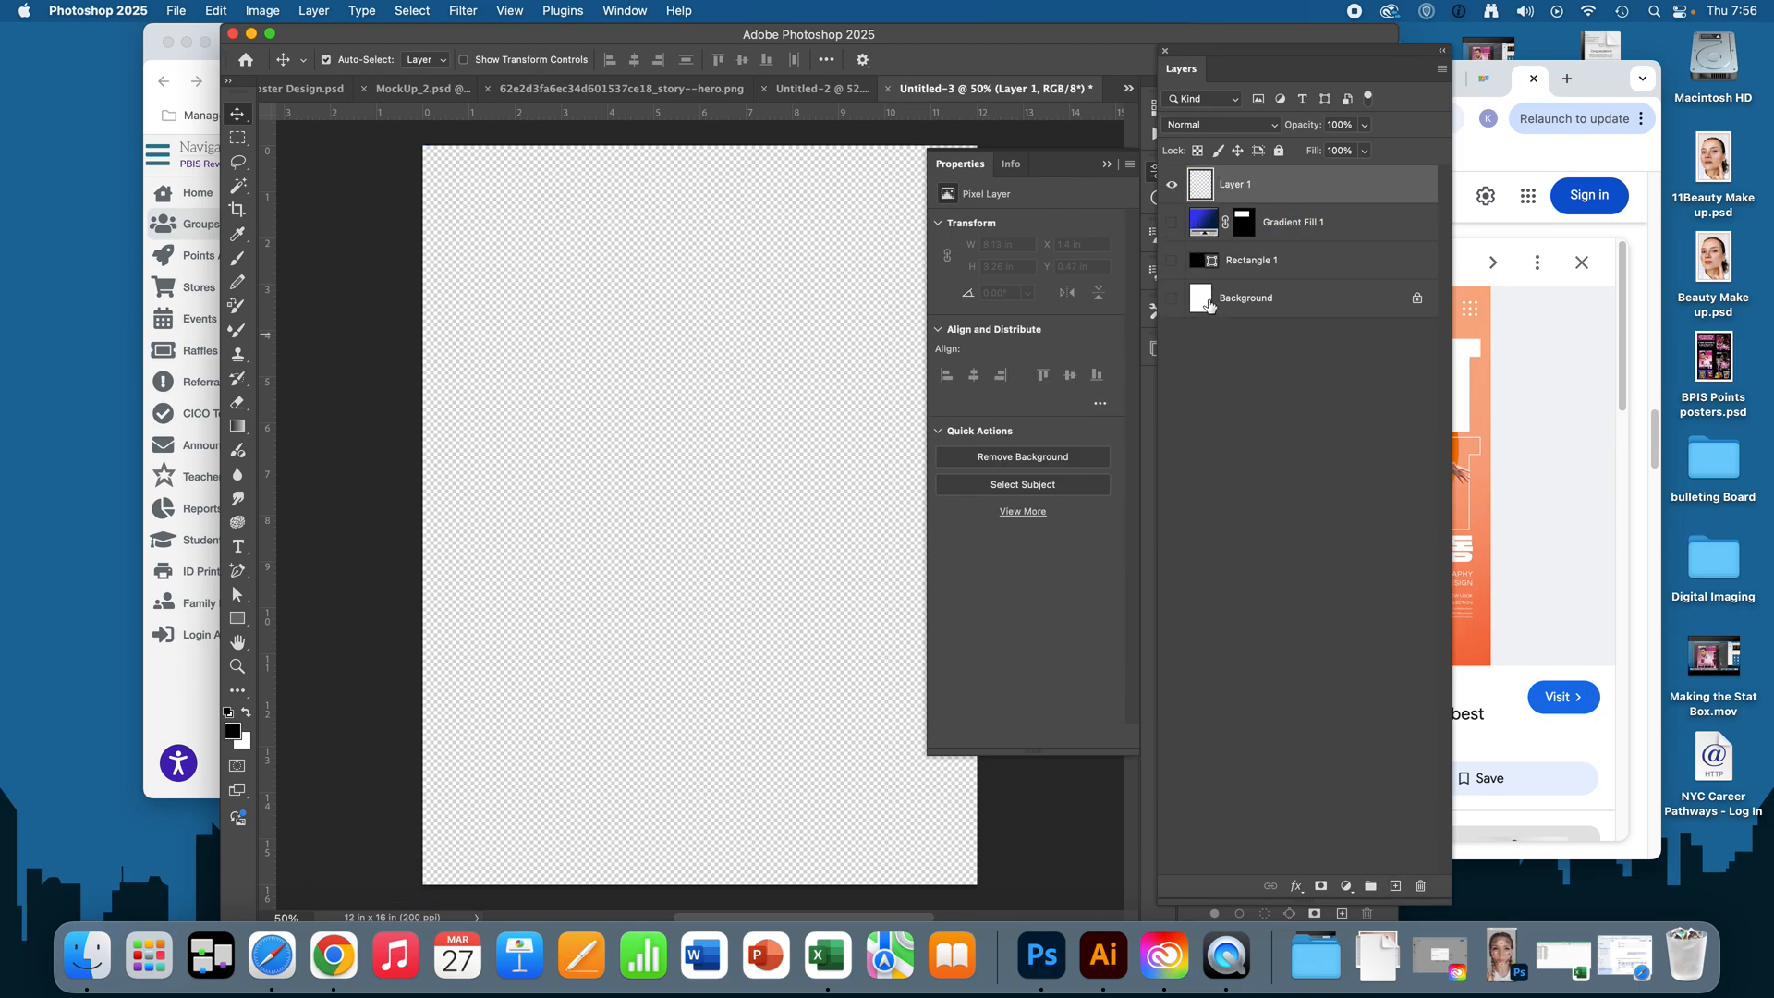
Step: Delete the gradient fill layer and the black rectangle layer
left_click(1259, 232, "alt+shift")
left_click(1258, 232, "alt+shift")
left_click(1258, 234, "alt+shift")
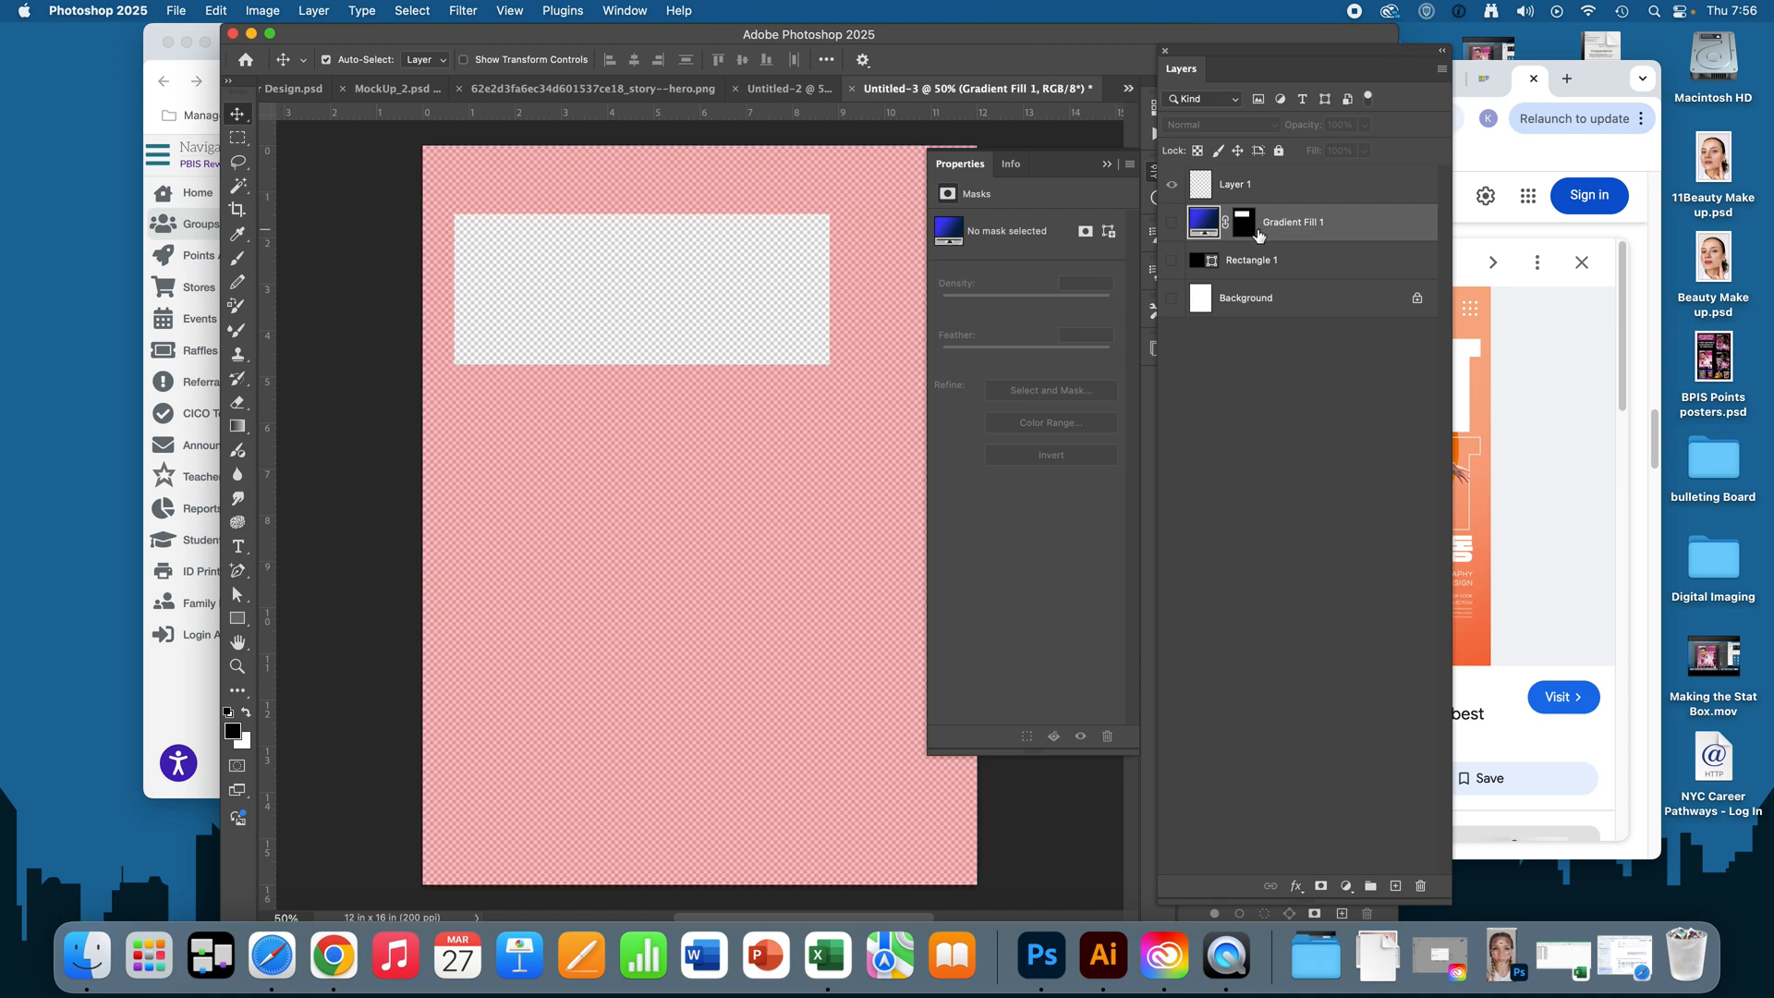
key("BackSpace")
key("BackSpace")
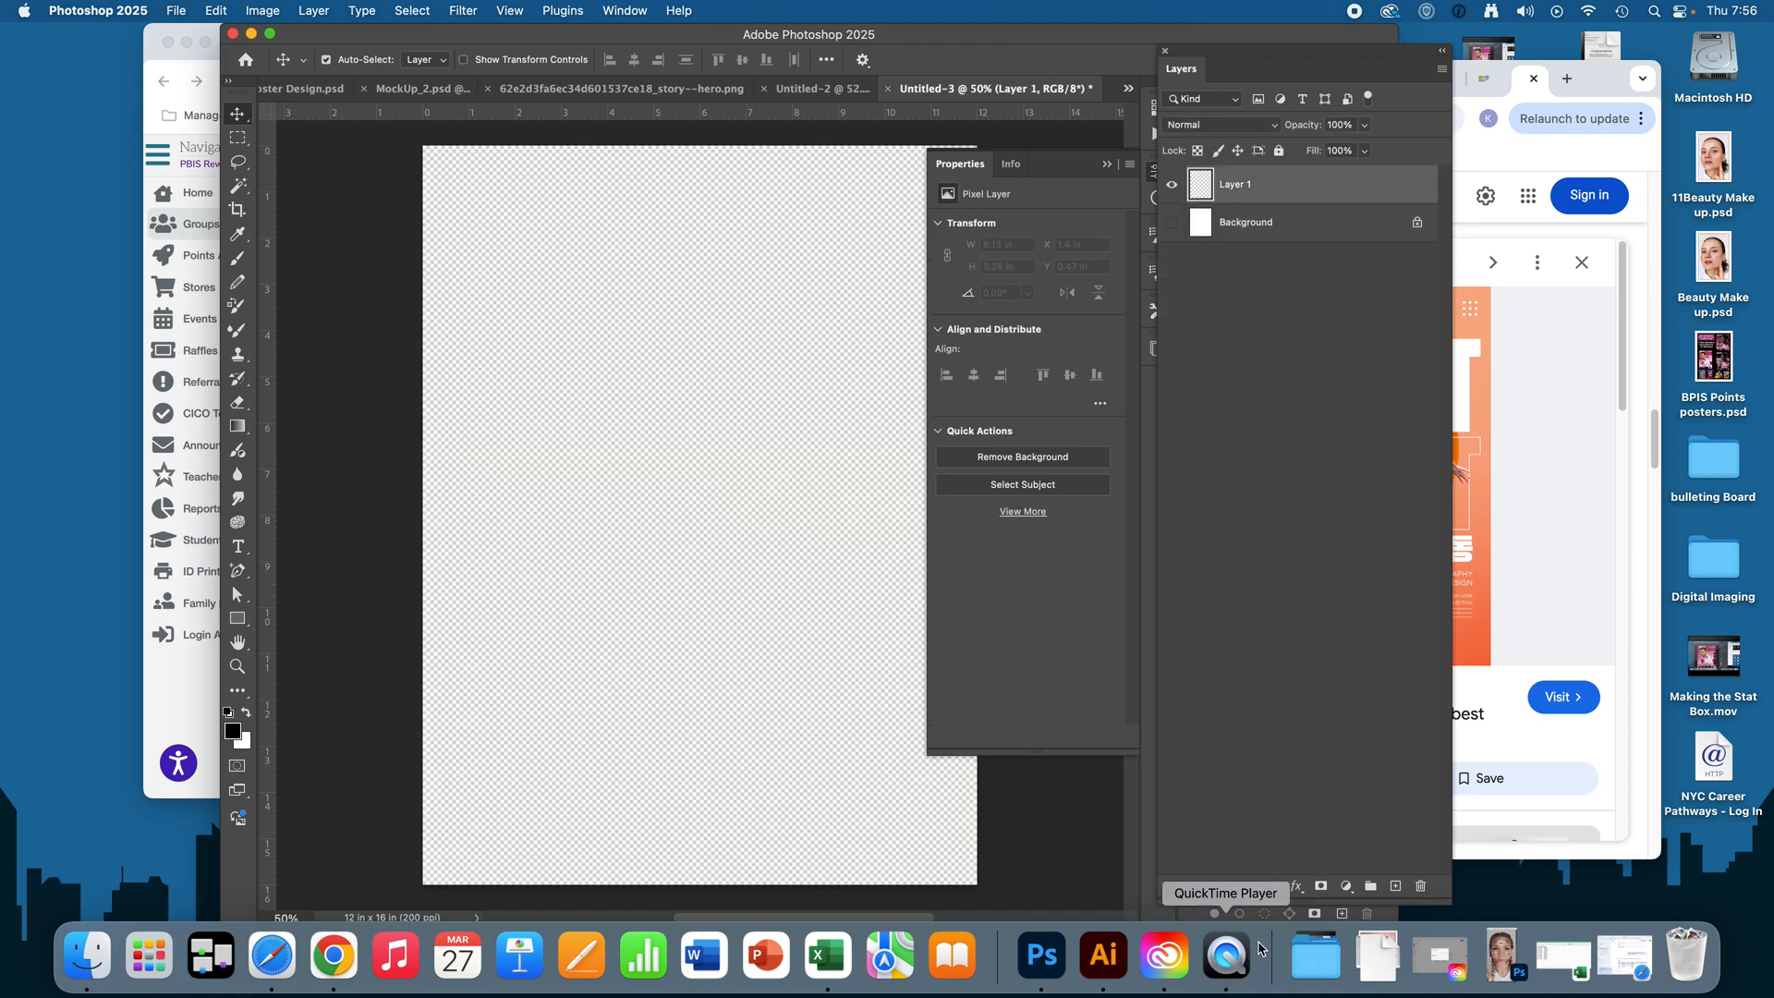
Step: Set the foreground color to pure red, ff0000
left_click(234, 735)
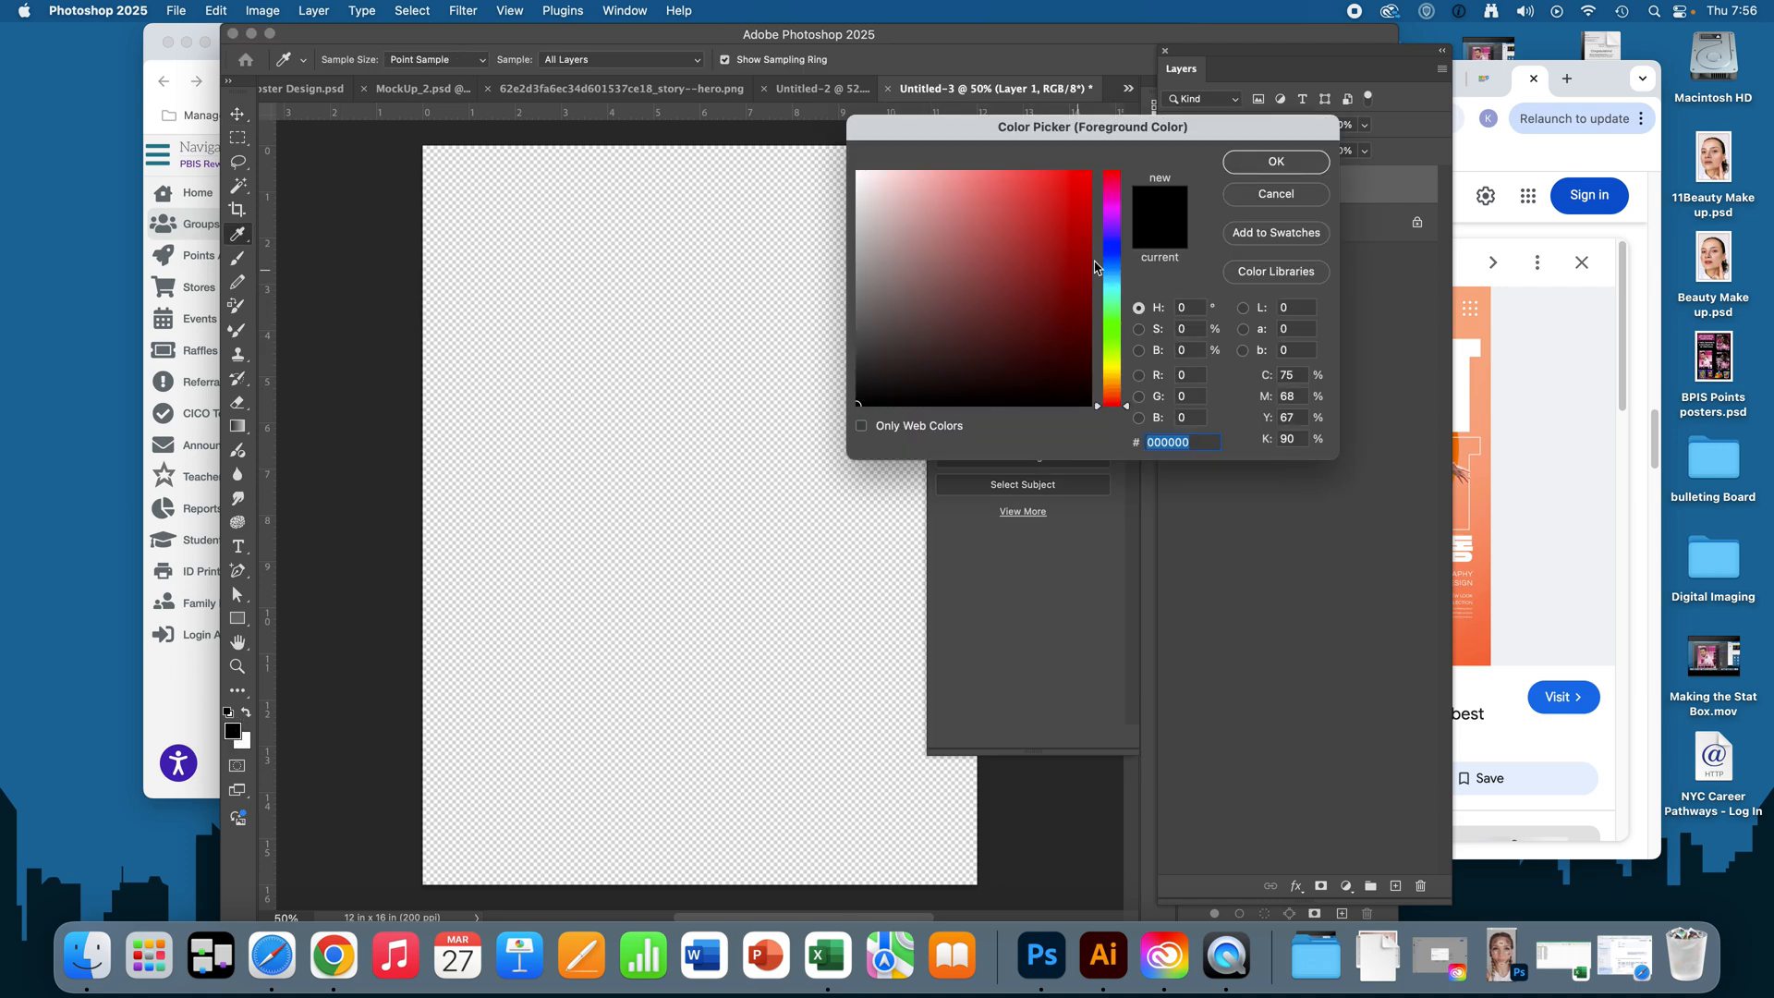
left_click(1077, 172)
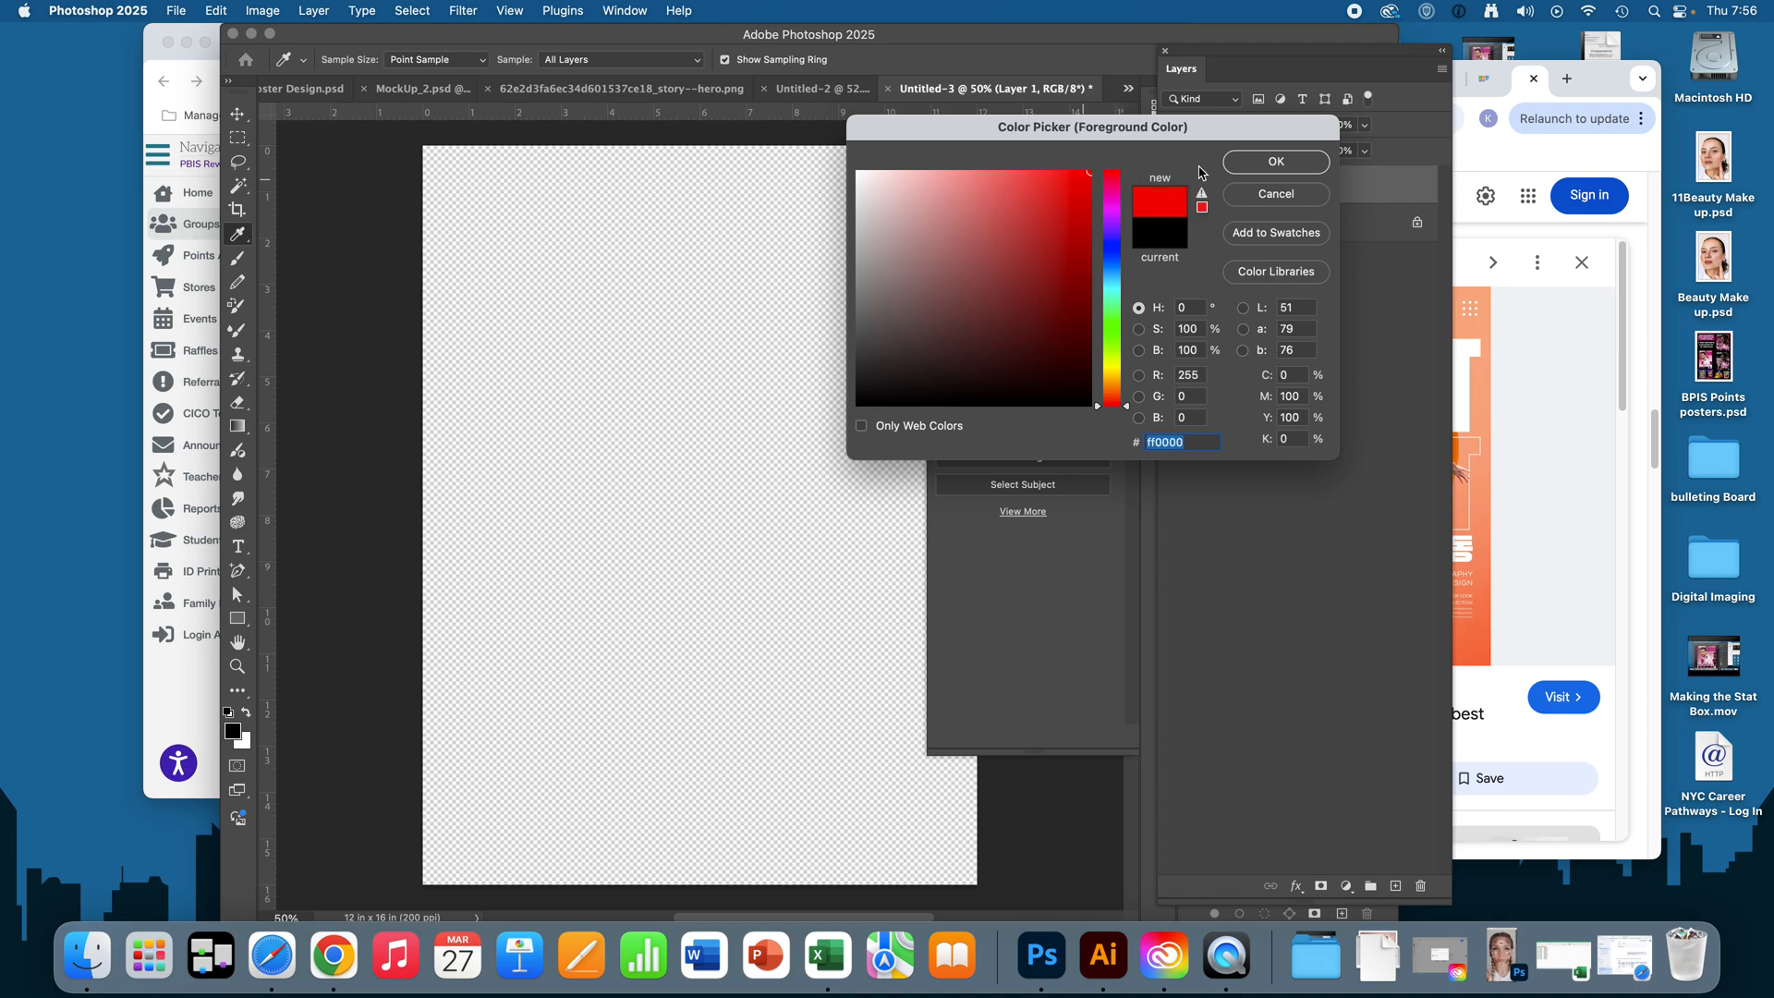
left_click(1276, 162)
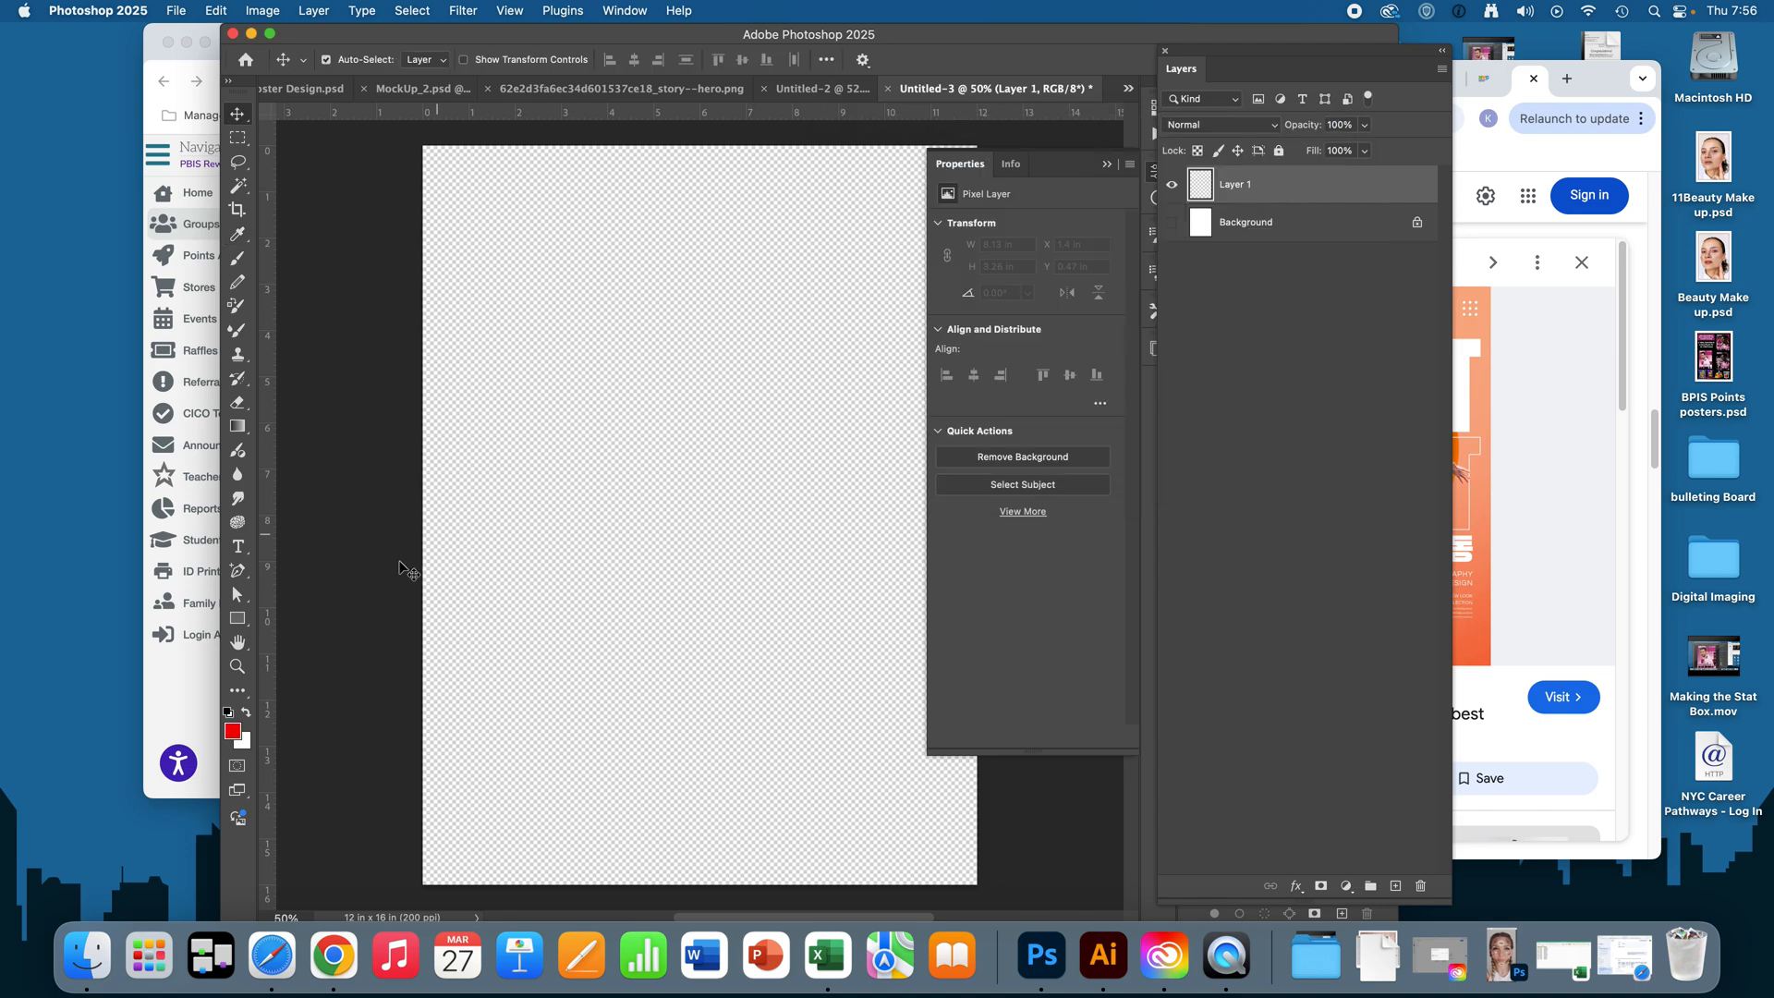
Step: Set the background color to bright blue, 0522fb
left_click(244, 746)
left_click(1115, 255)
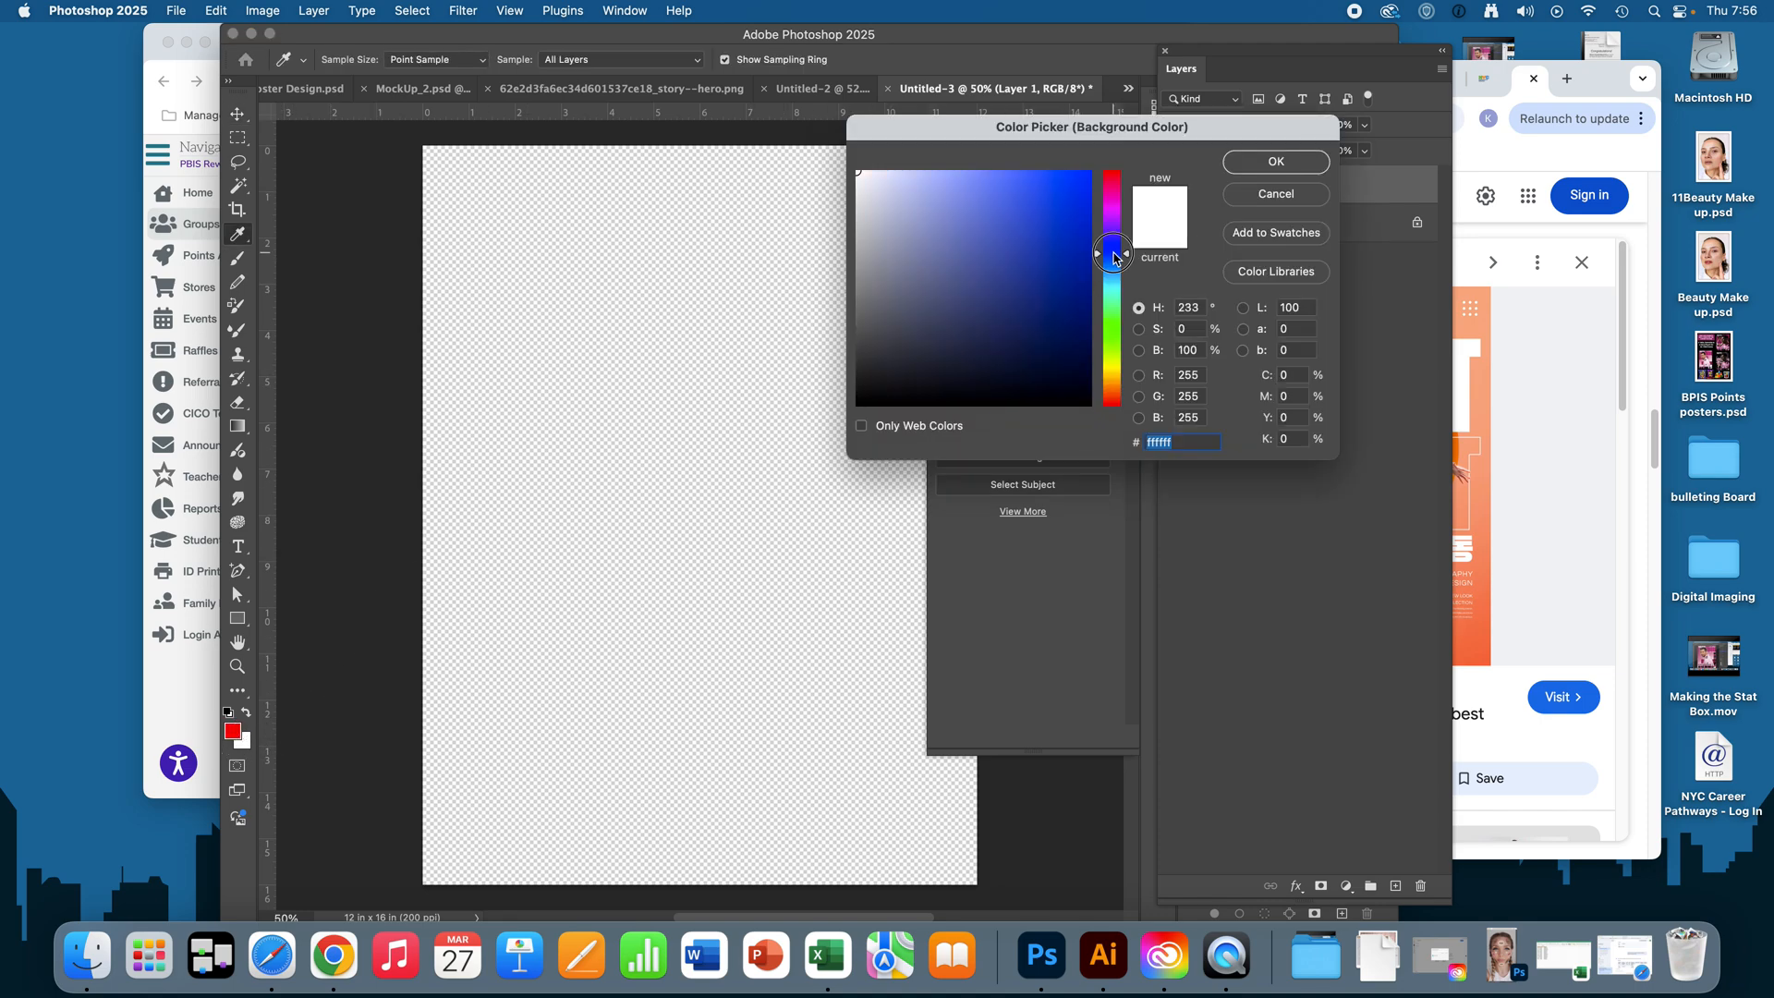
left_click(1086, 172)
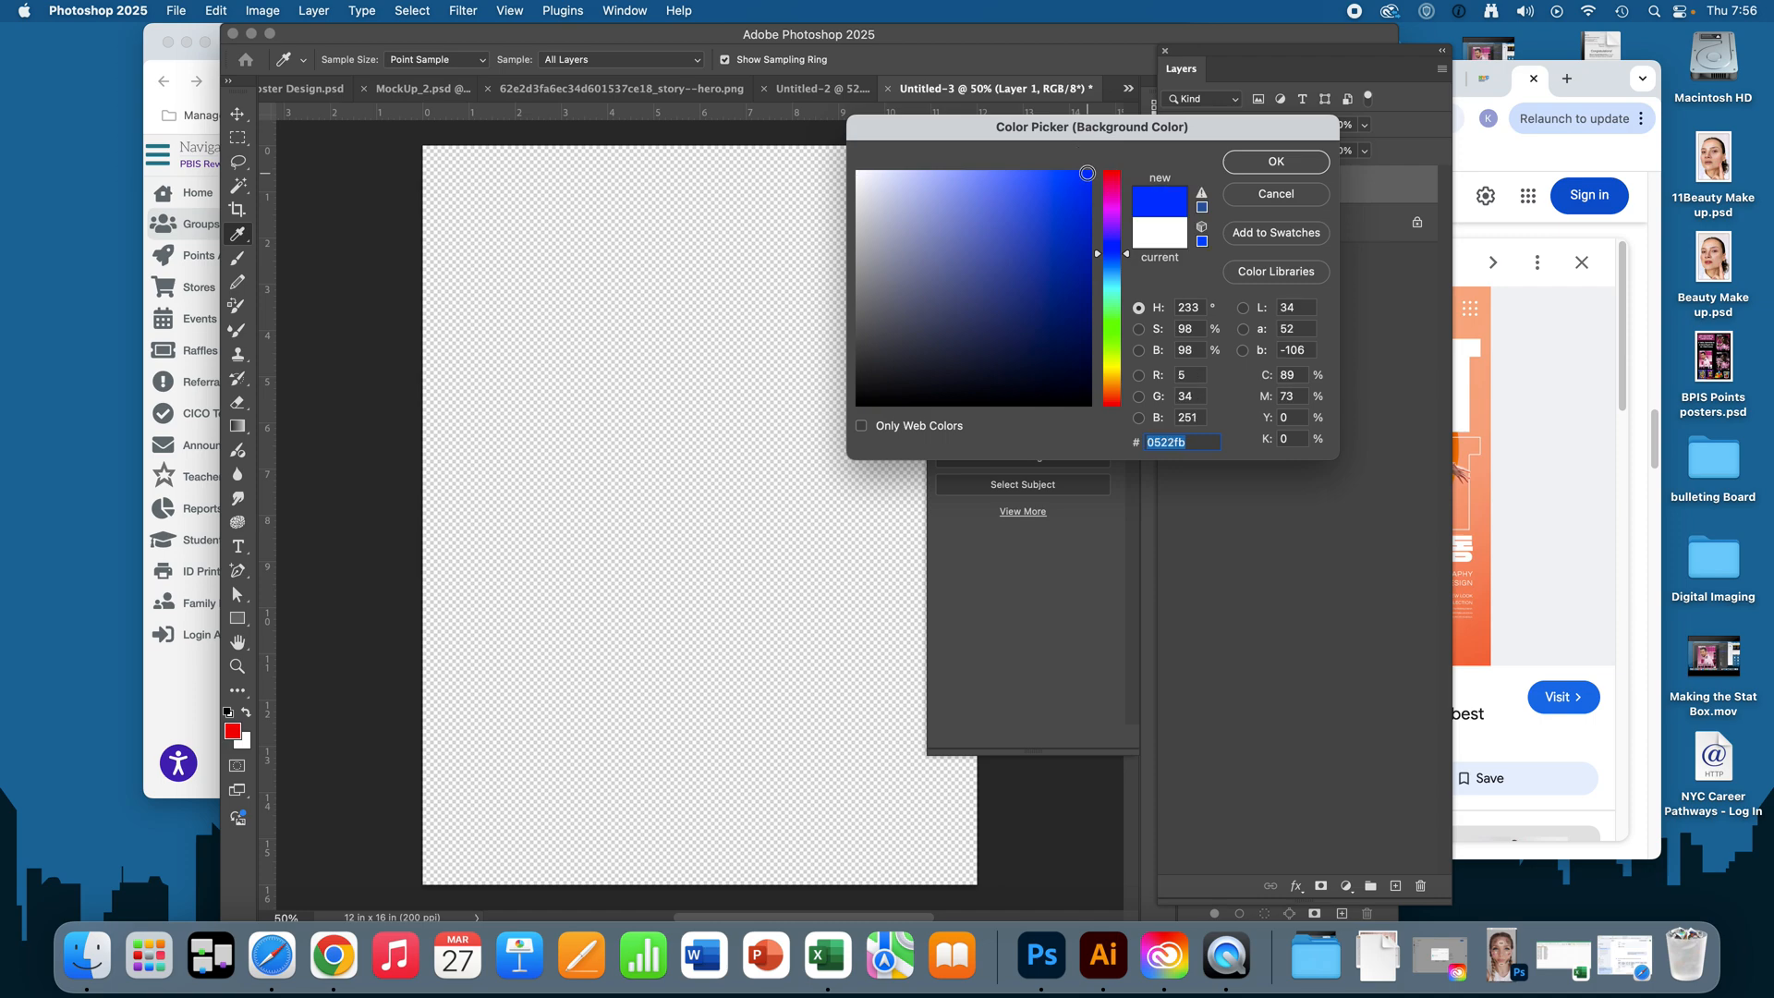
left_click(1276, 162)
key("v")
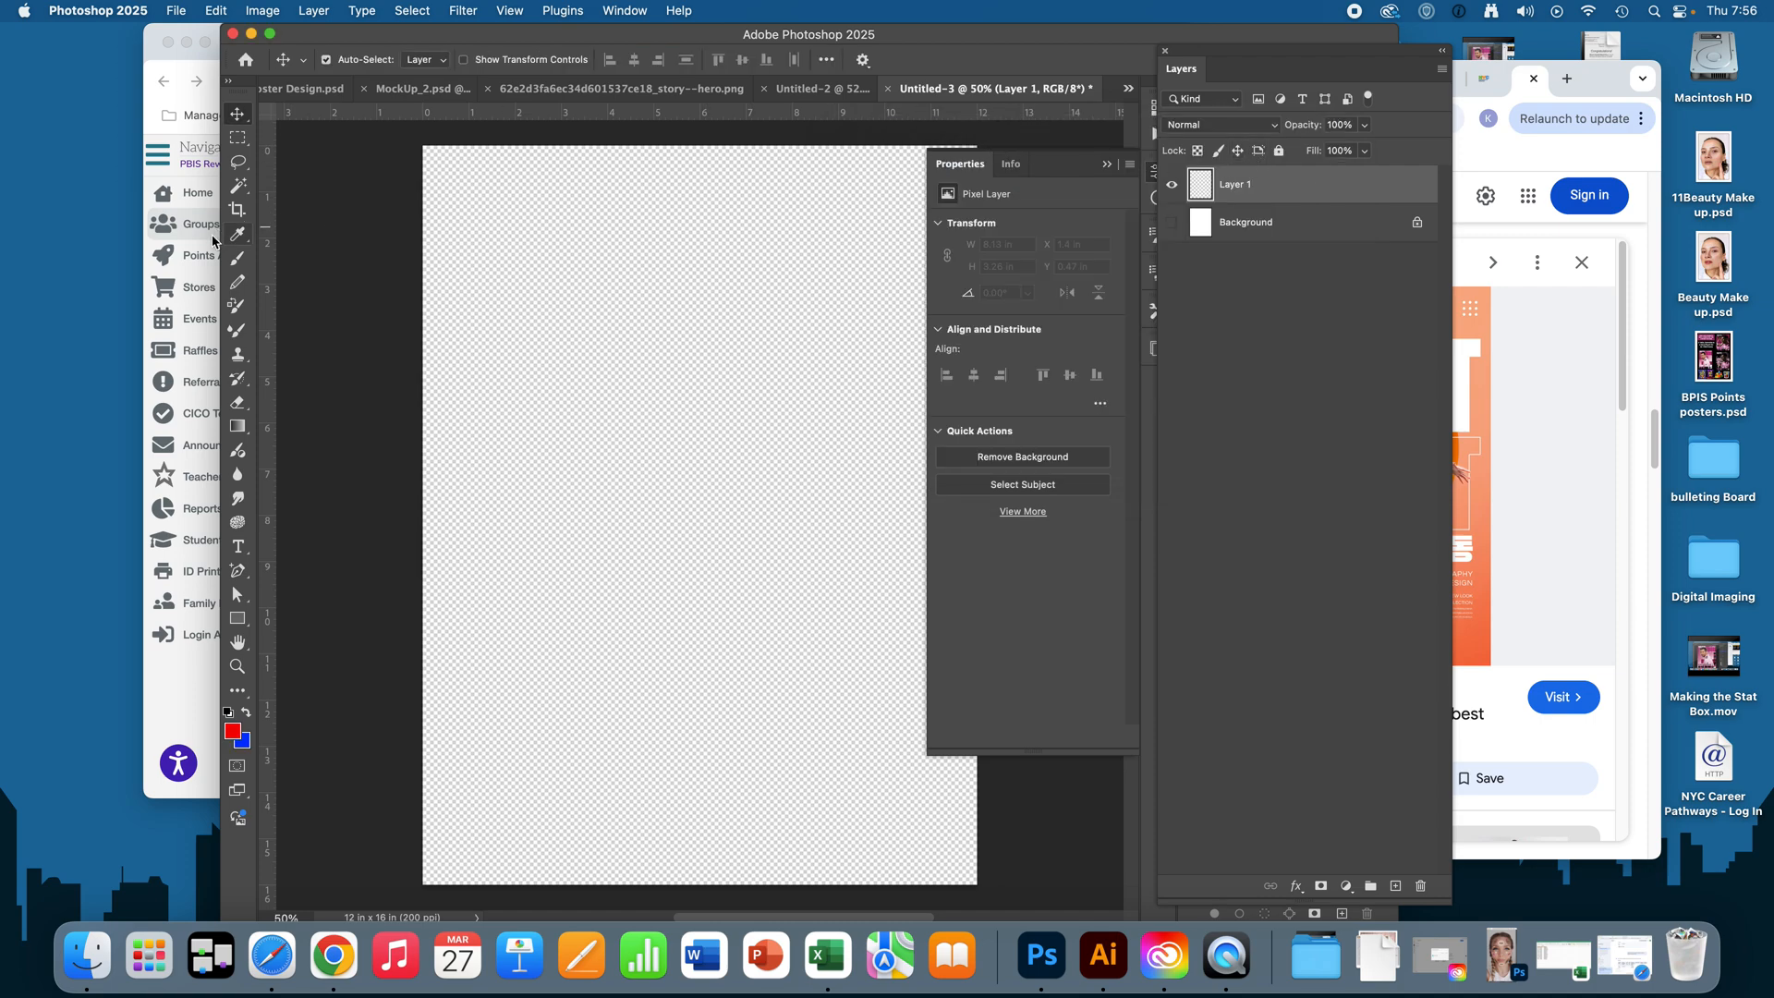
Step: Choose the red-to-blue foreground-to-background preset from the Basics group for the Gradient tool
left_click(236, 428)
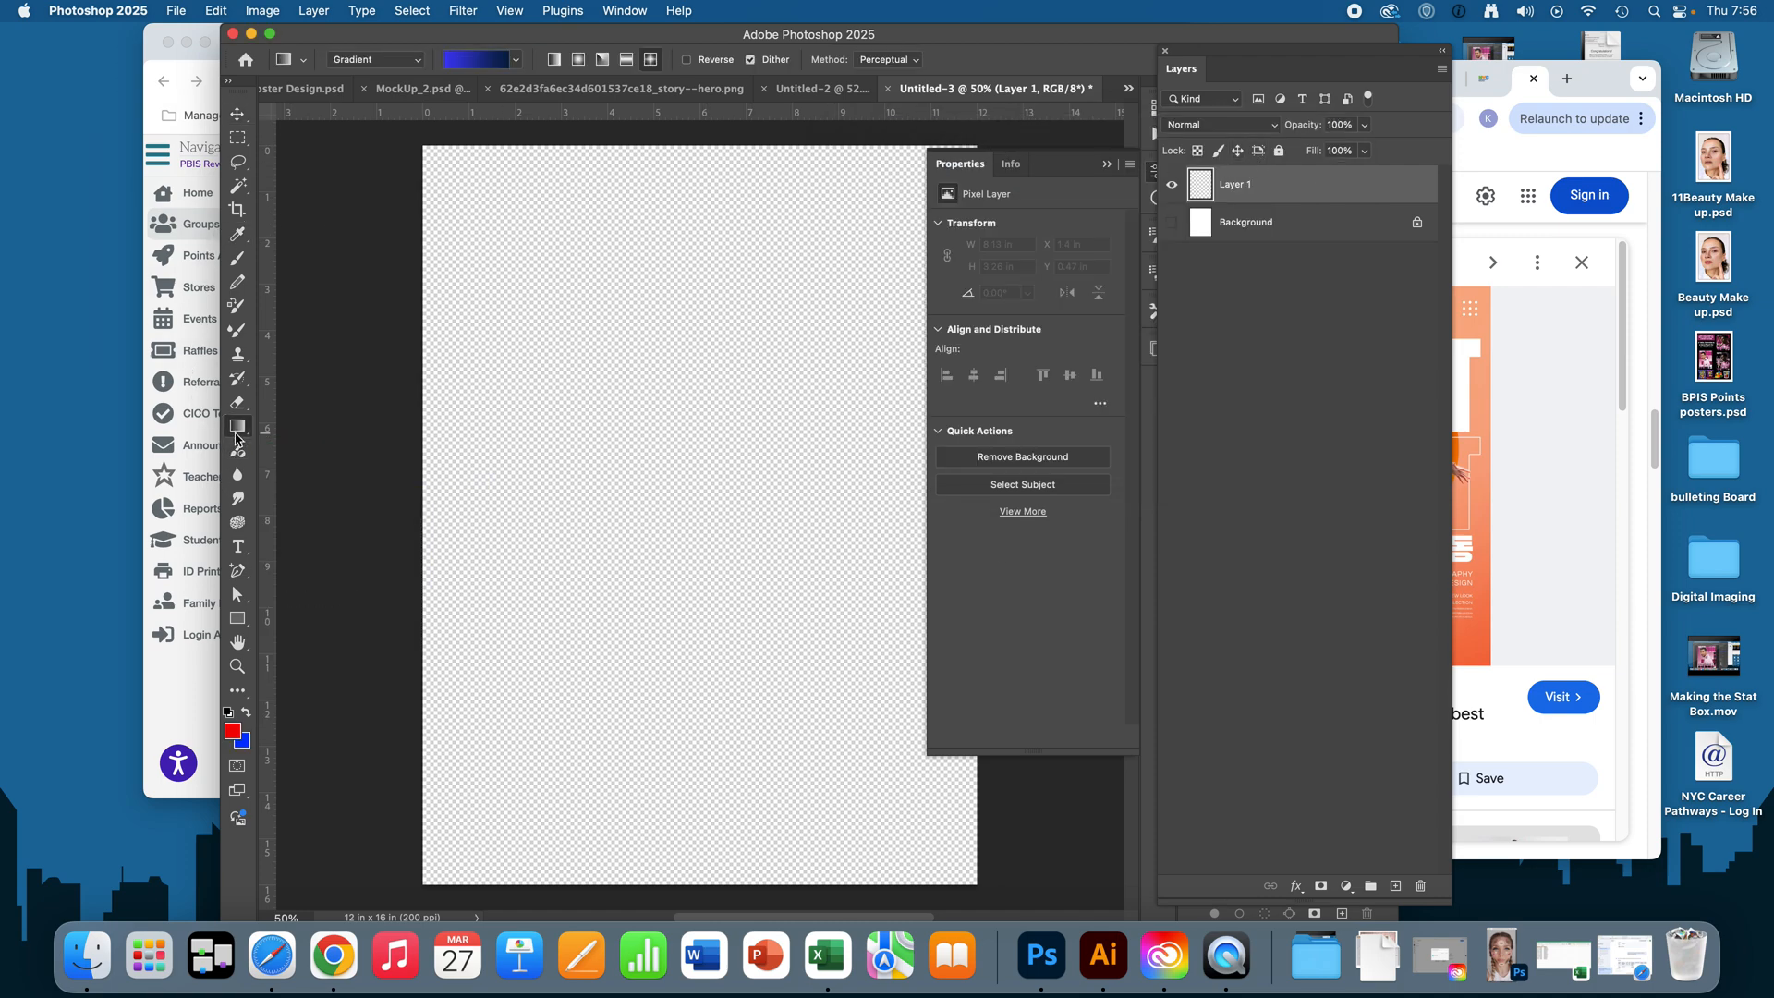
left_click(458, 66)
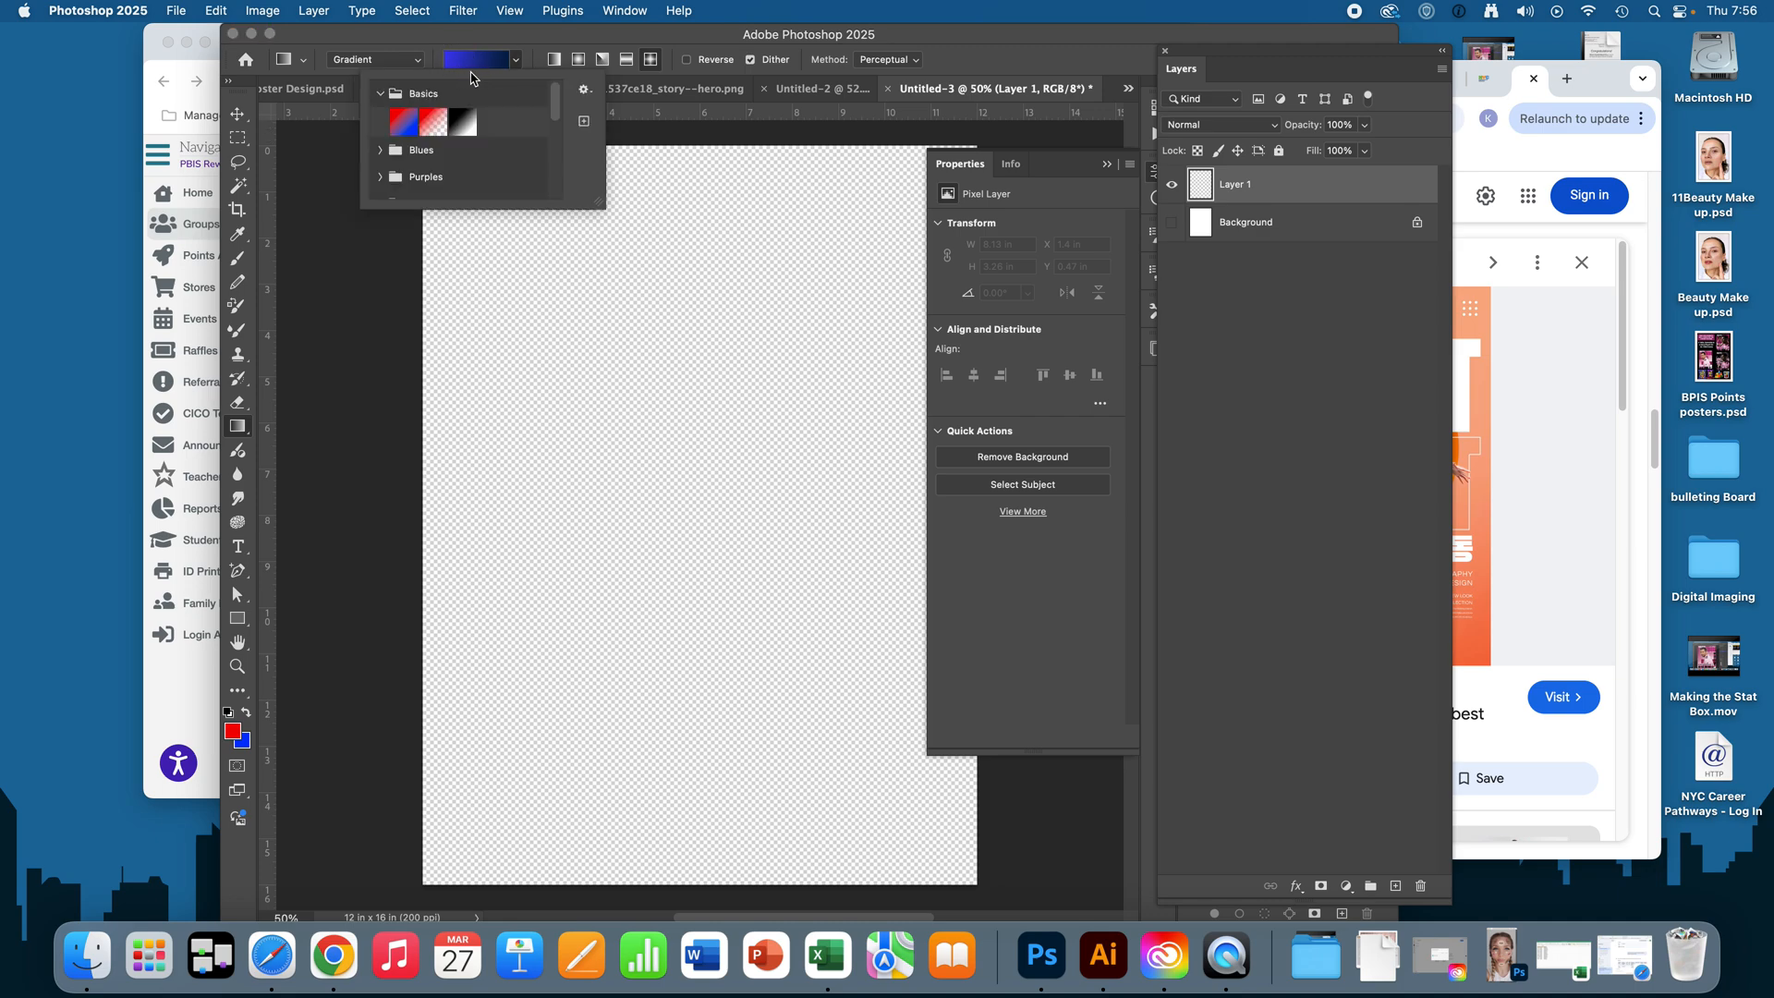
left_click(378, 93)
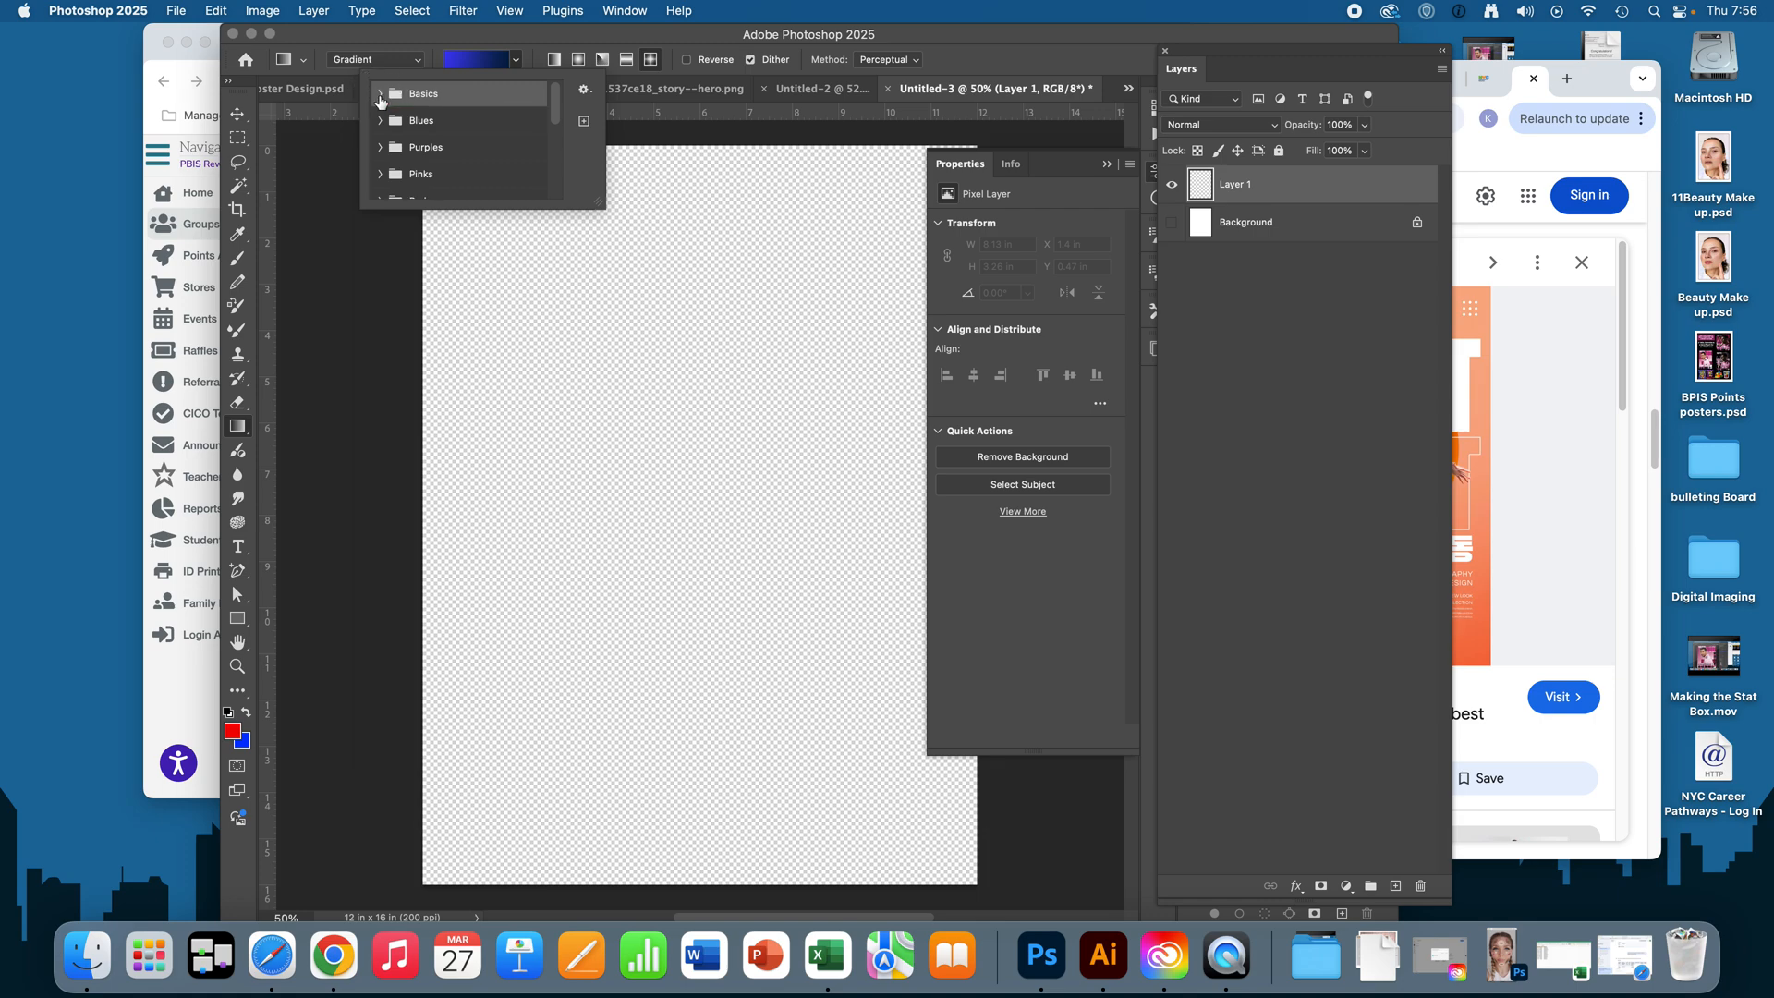
left_click(379, 95)
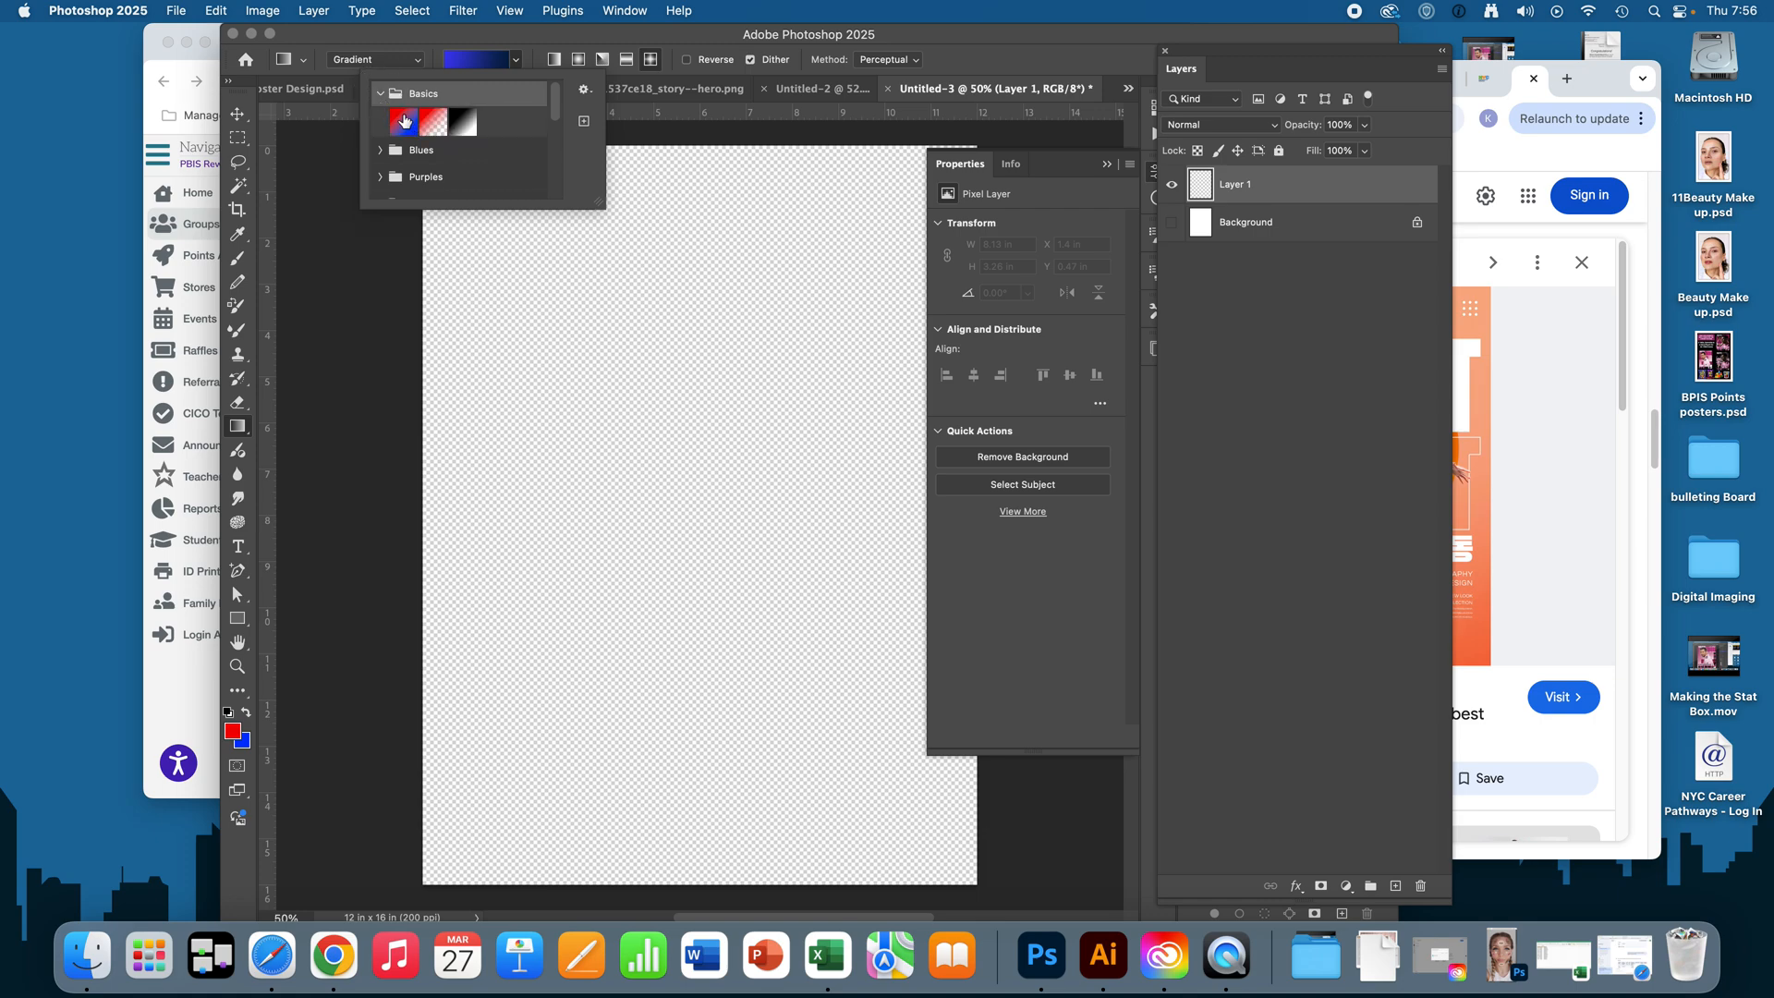
left_click(403, 118)
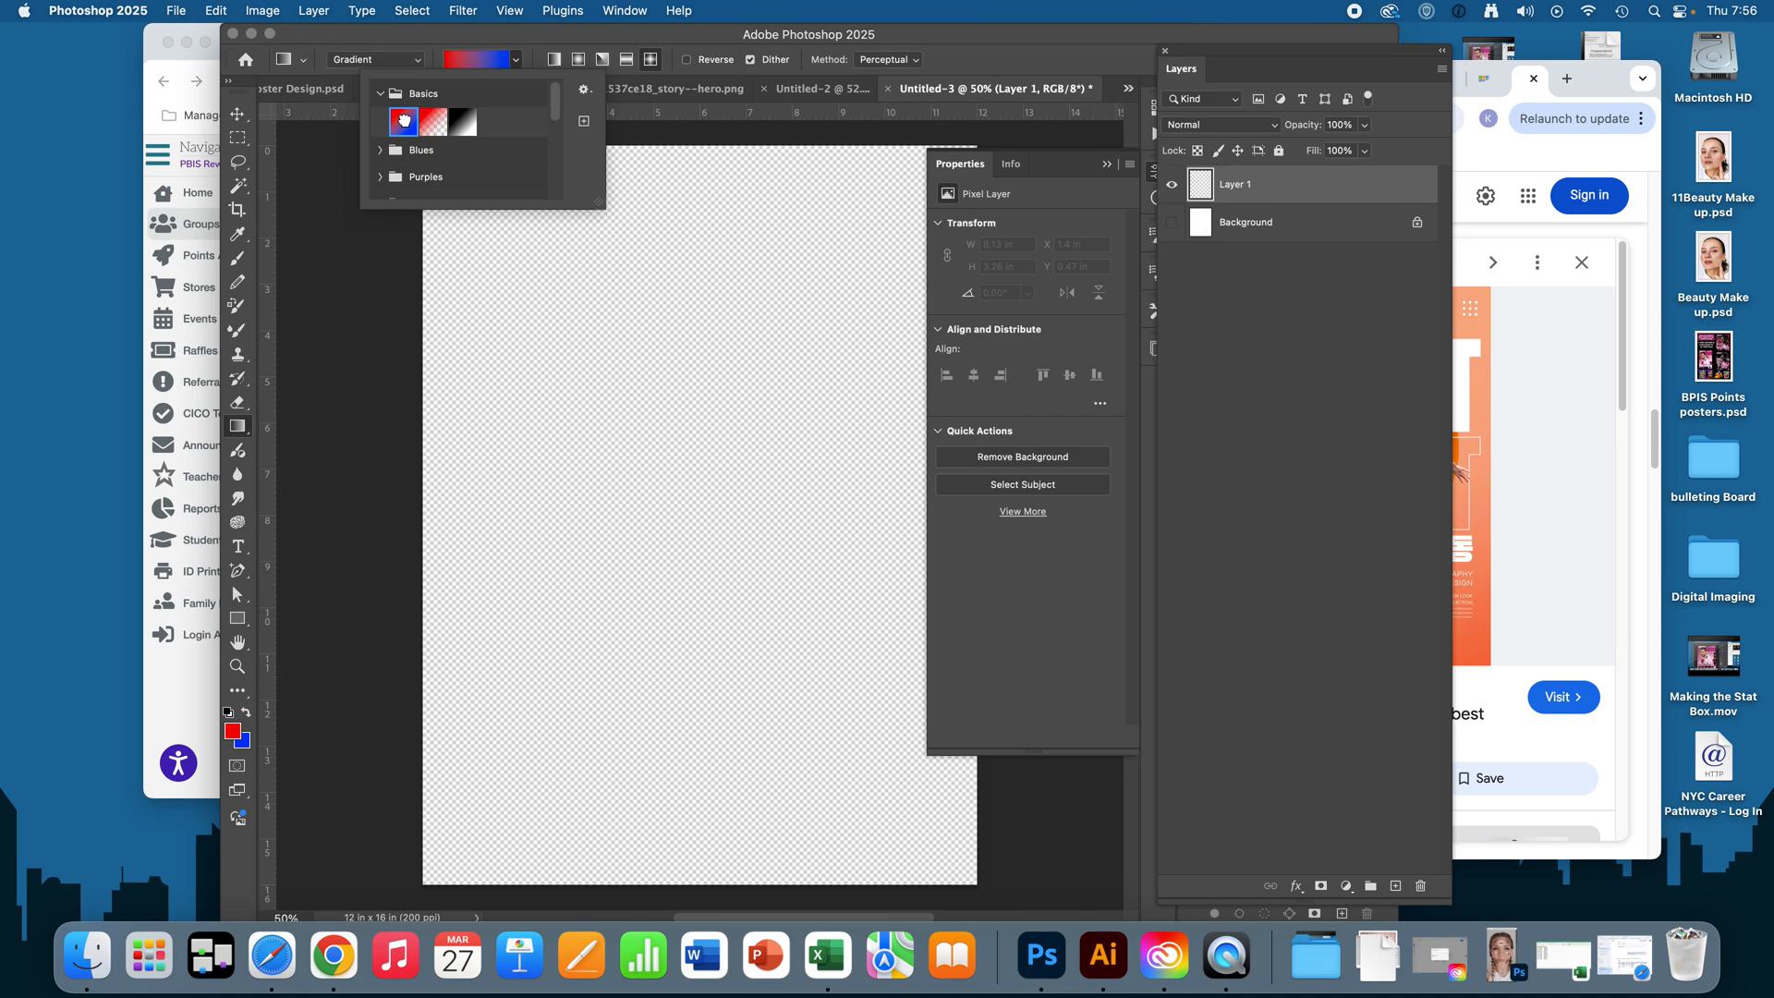
left_click(689, 37)
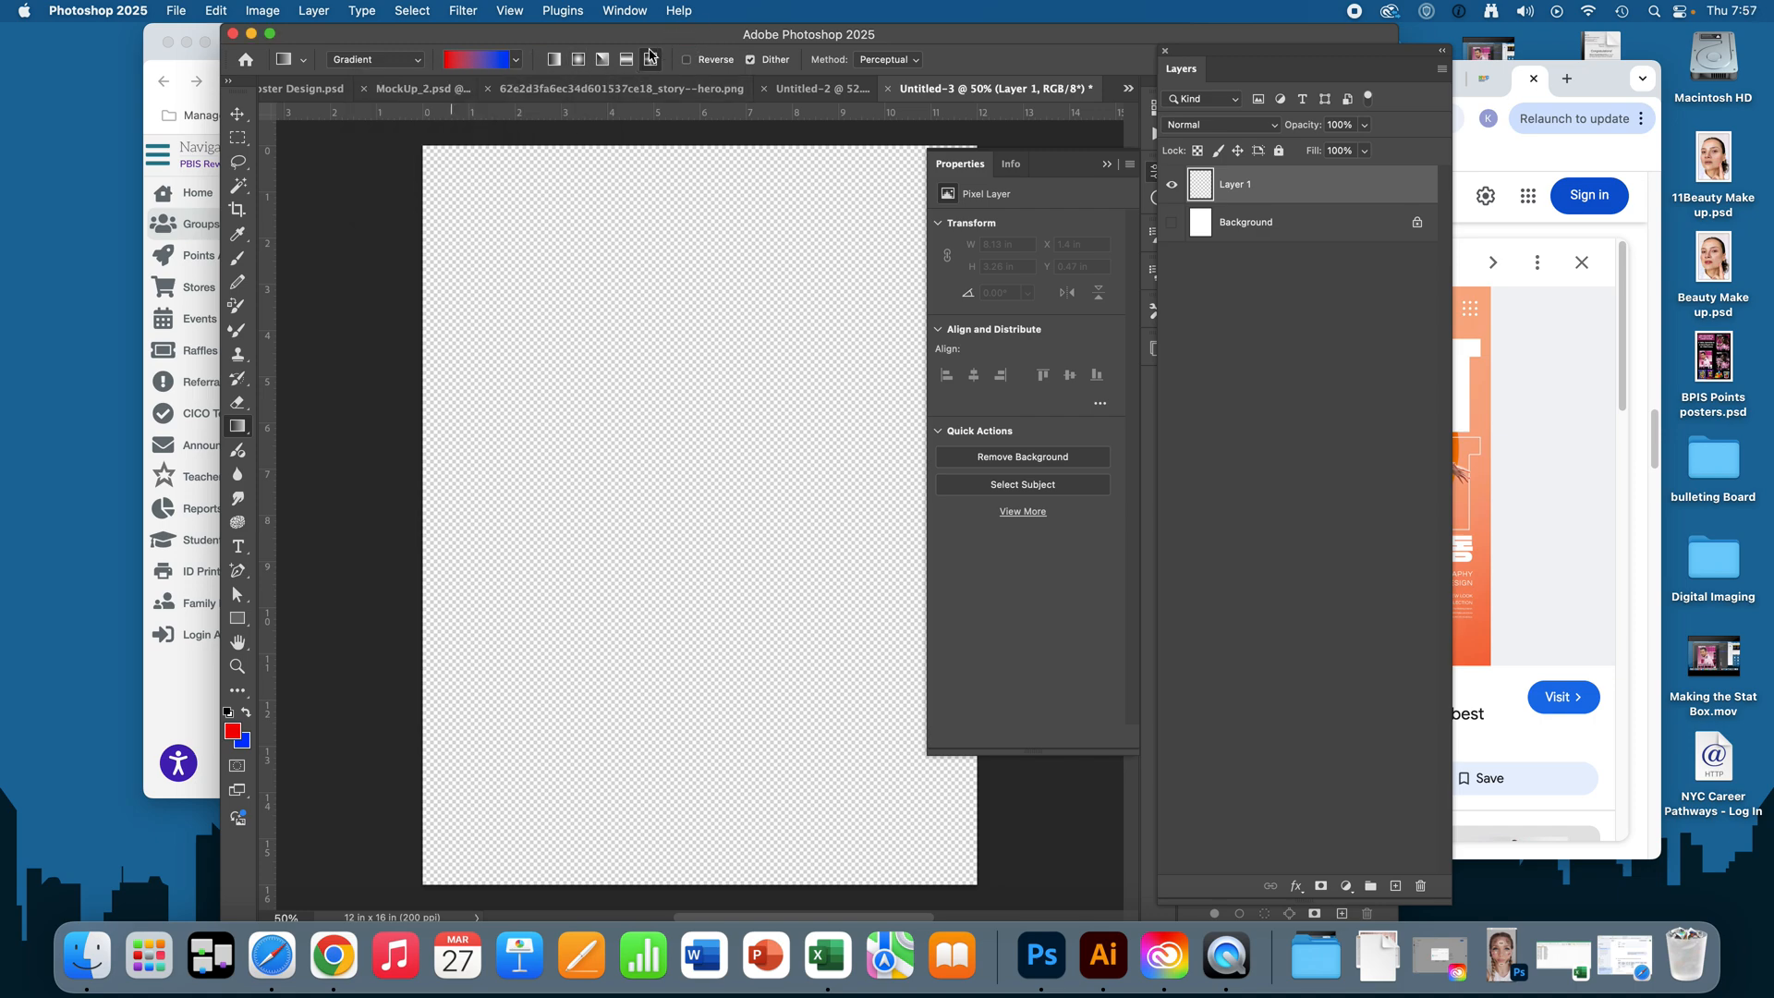
Step: Draw a diamond gradient from near the canvas's upper-left corner toward its middle and change its style to linear
left_click(596, 62)
left_click(627, 66)
left_click(656, 62)
left_click_drag(443, 176, 607, 374)
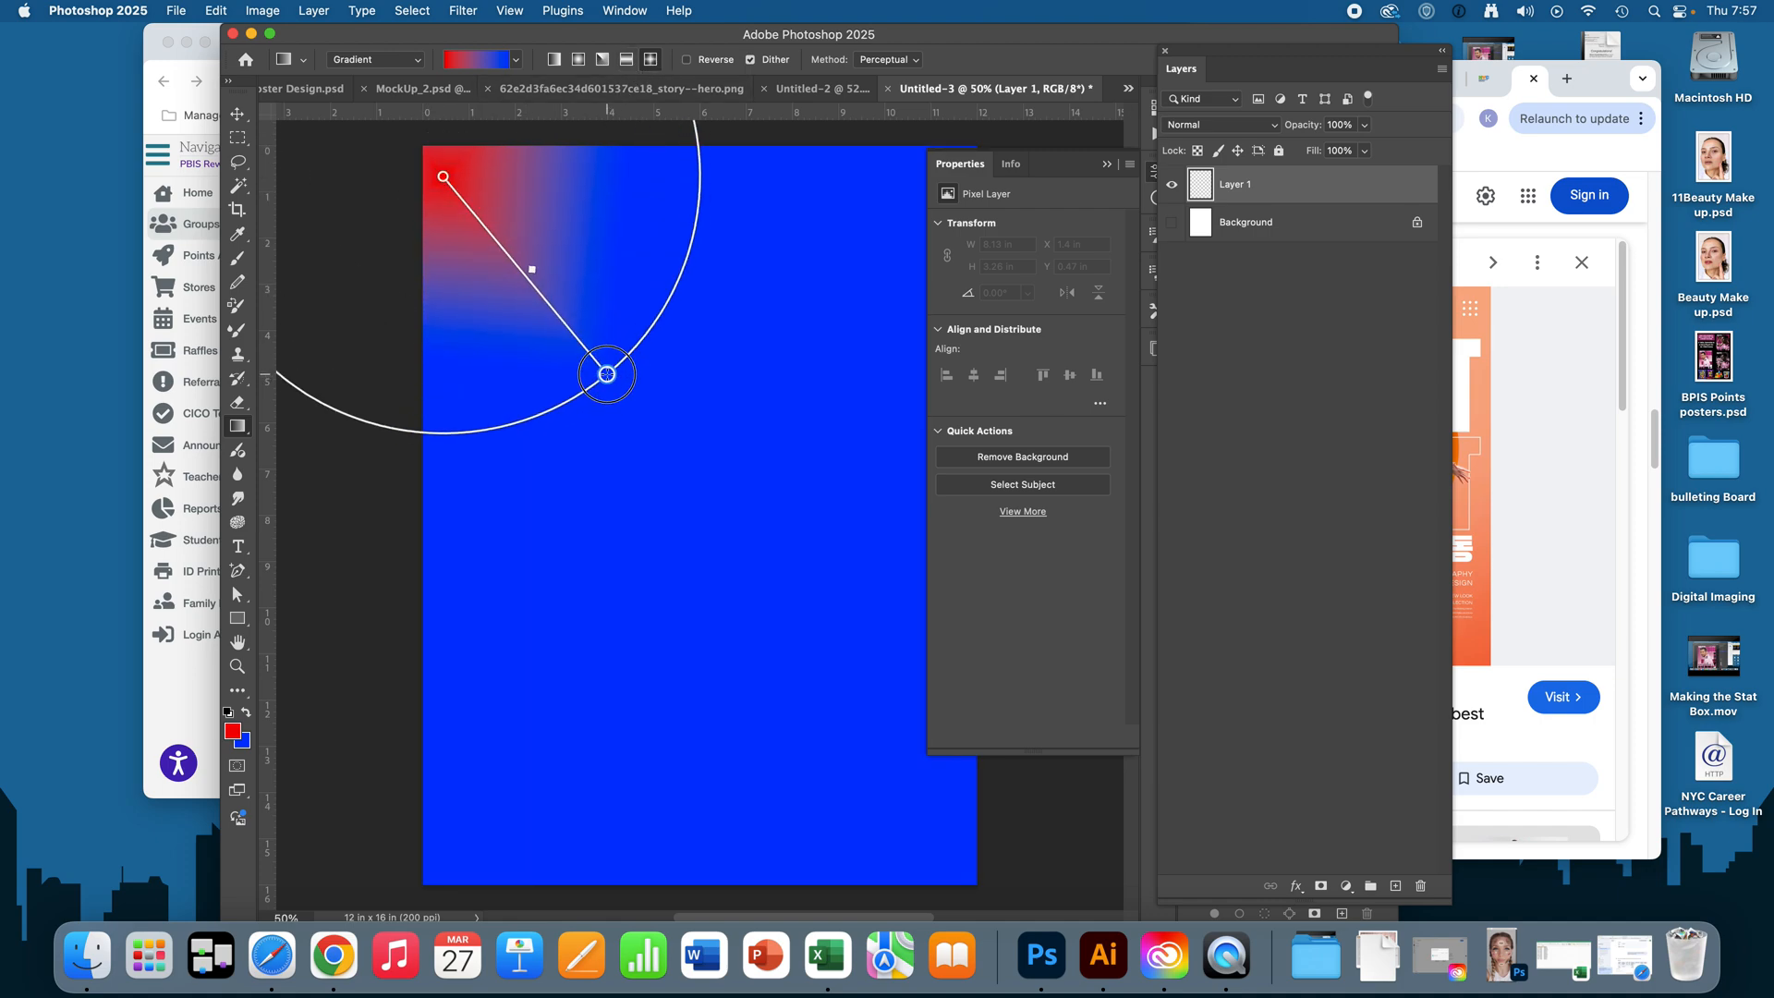
left_click(555, 61)
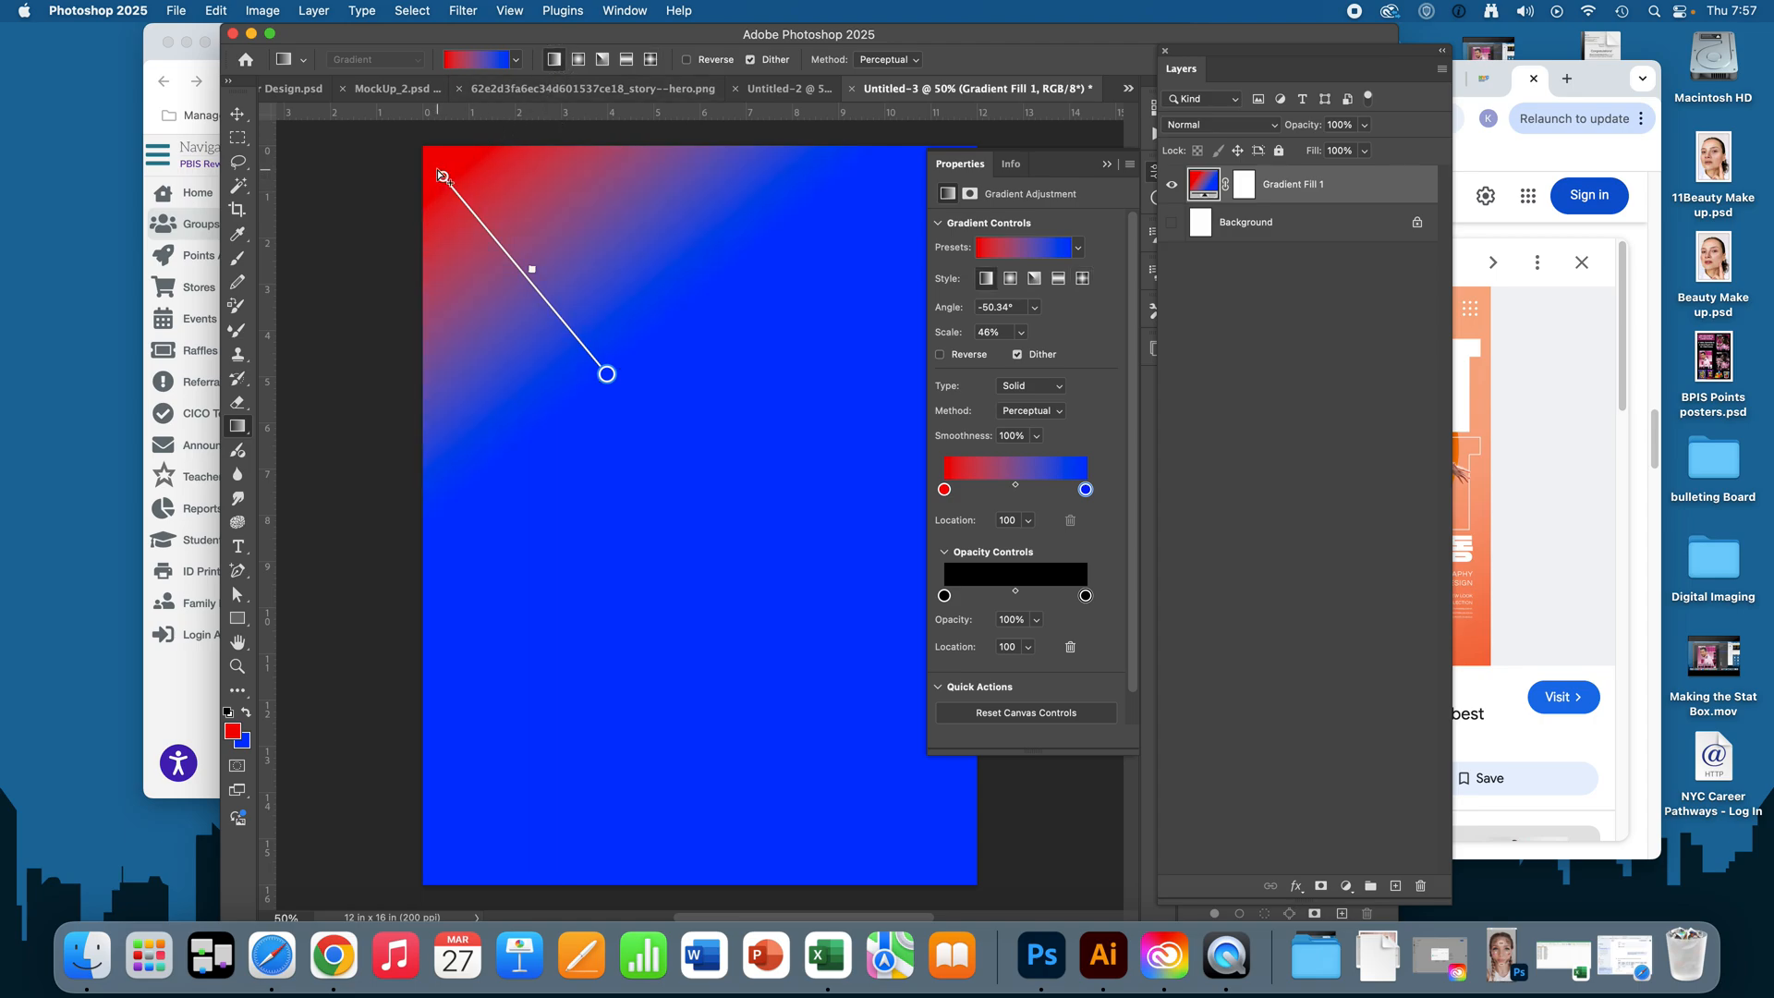
Step: Stretch the linear gradient from the canvas's upper-left corner to its lower-right corner and shift its color midpoint to 85%
left_click_drag(443, 178, 434, 156)
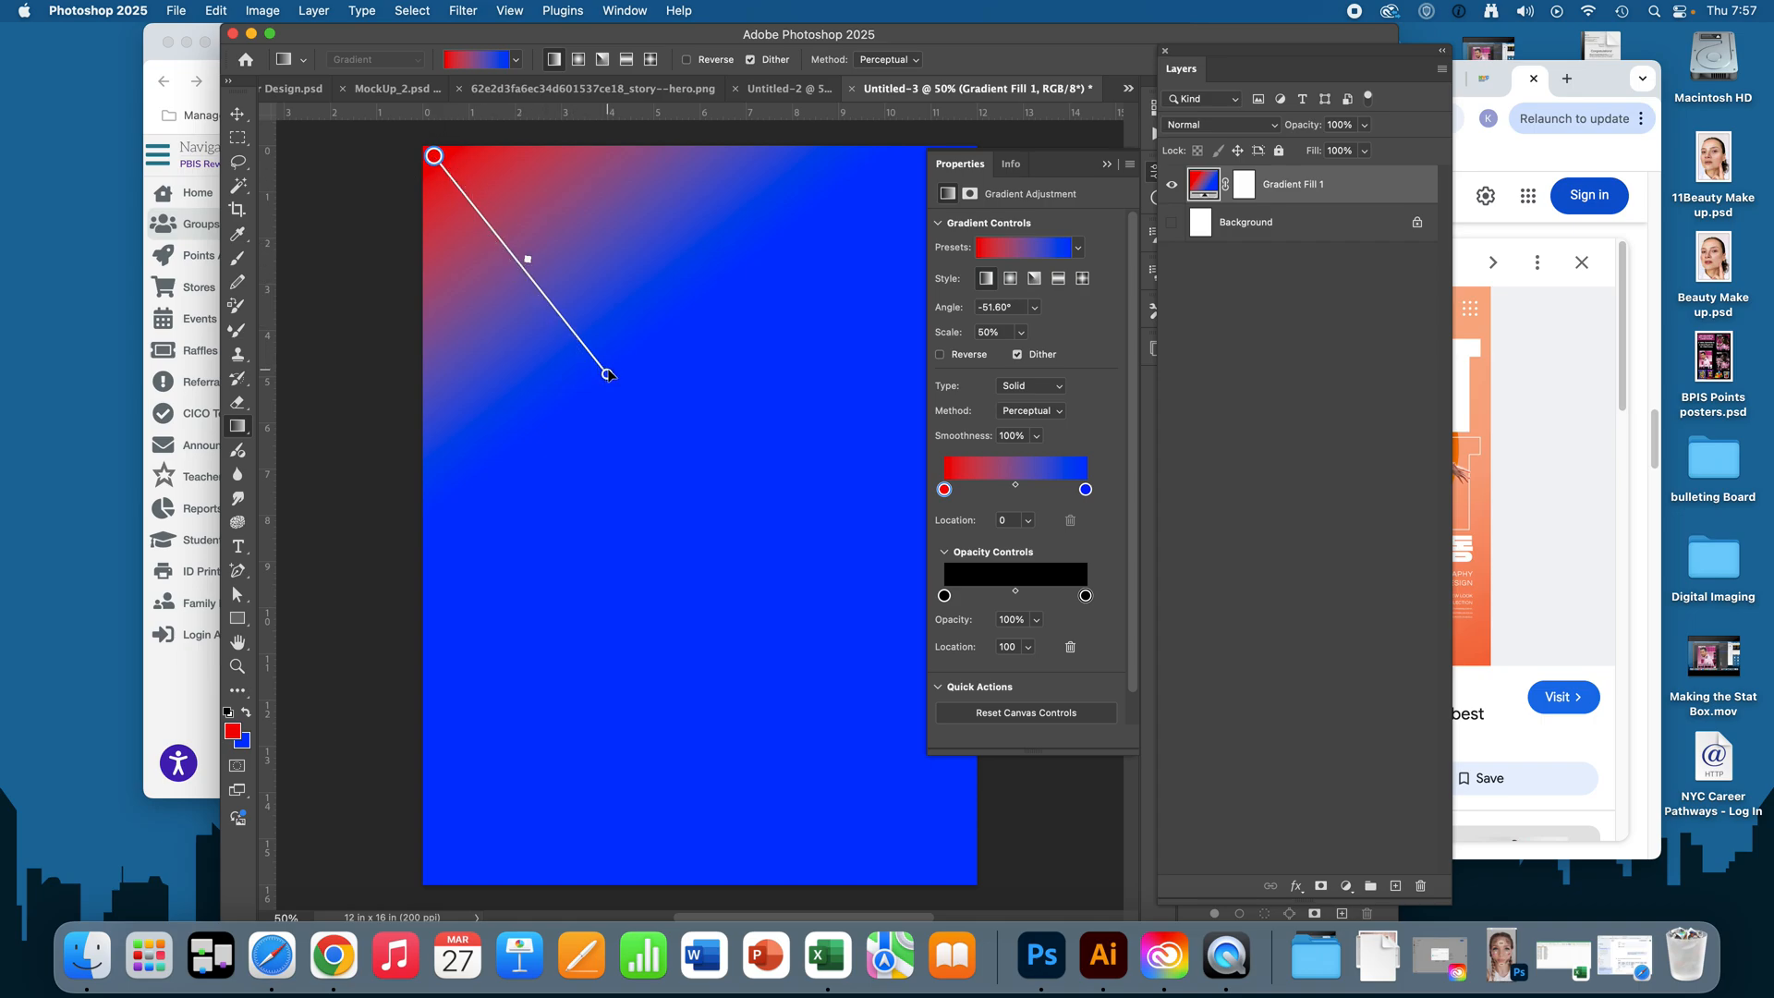
left_click_drag(608, 374, 973, 882)
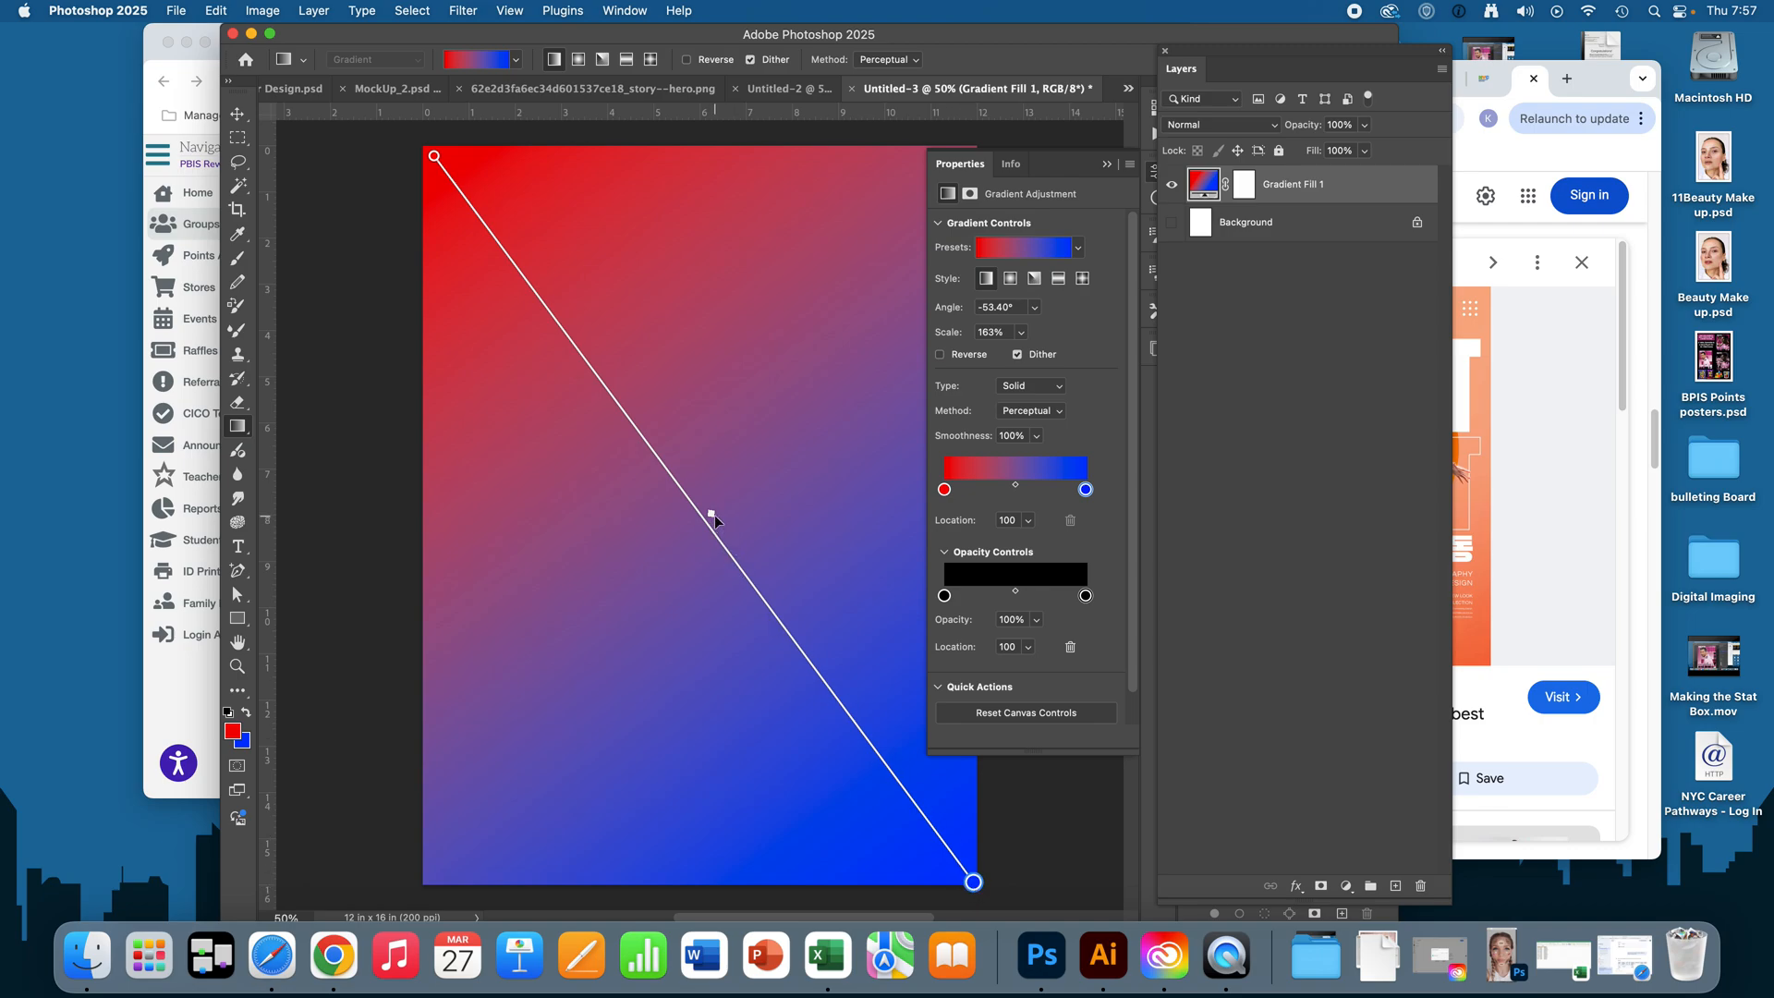
left_click_drag(709, 514, 903, 772)
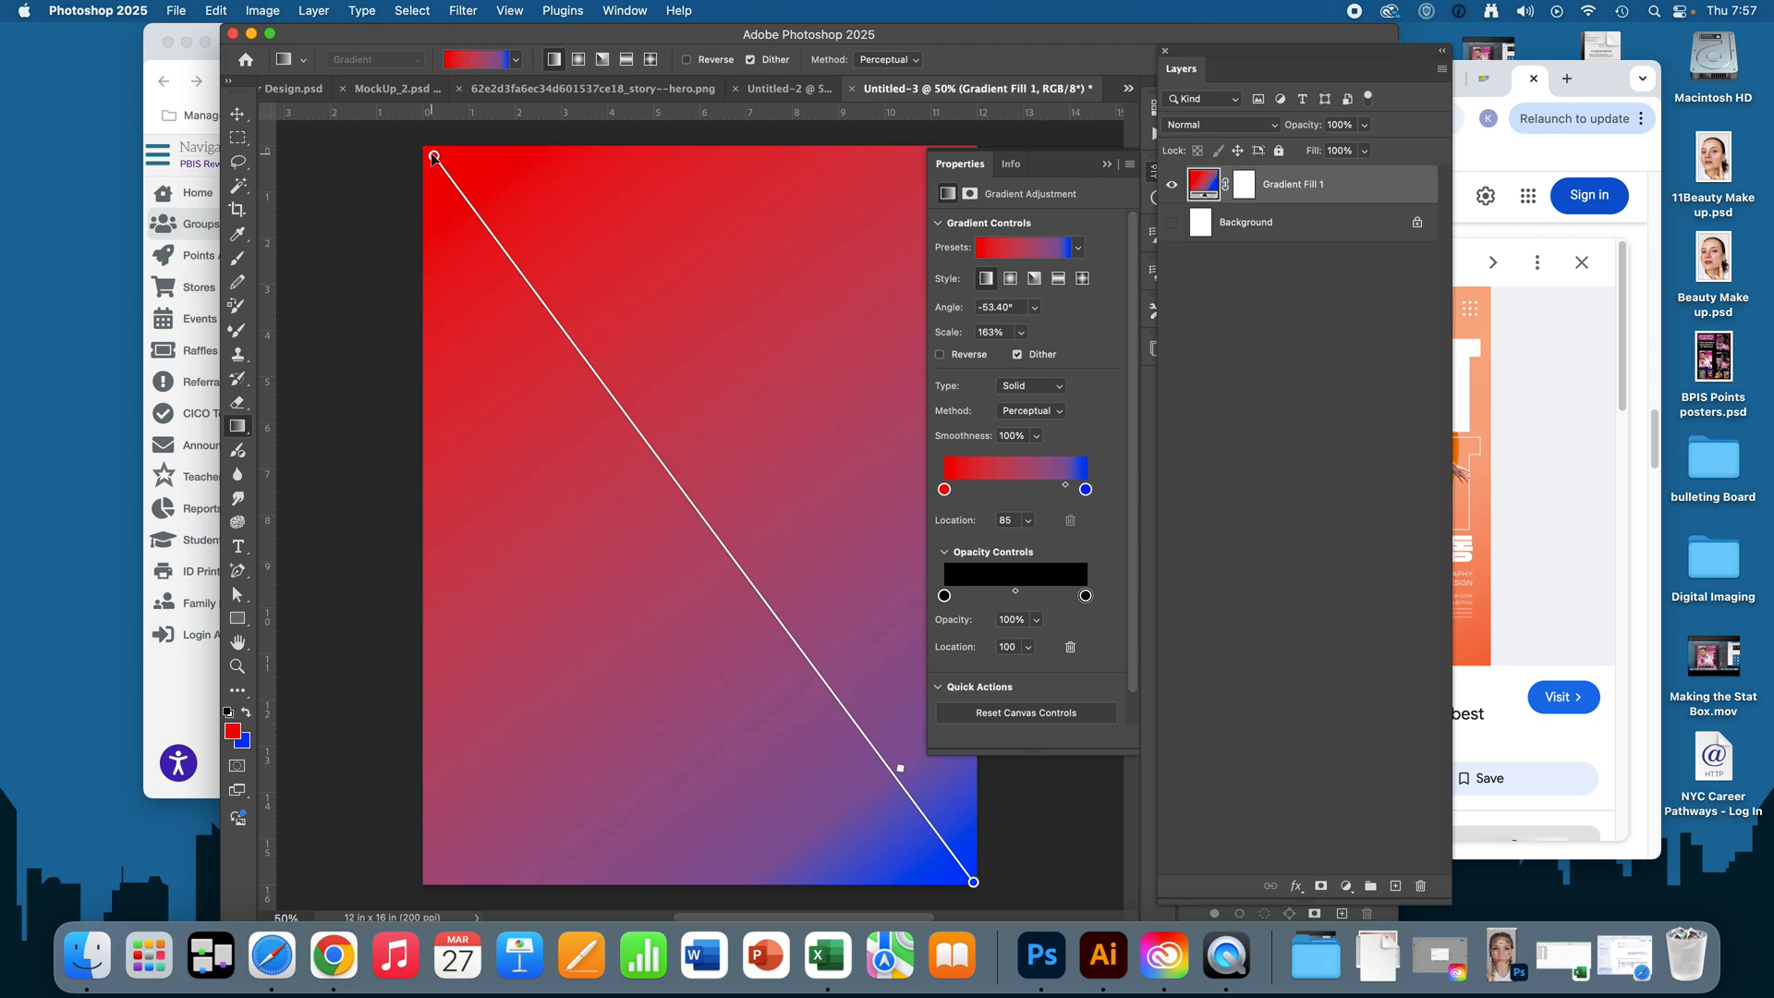
Step: Set the gradient's start color to dark red, 840303, and its end color to navy, 040c4c
left_click(434, 157)
double_click(434, 157)
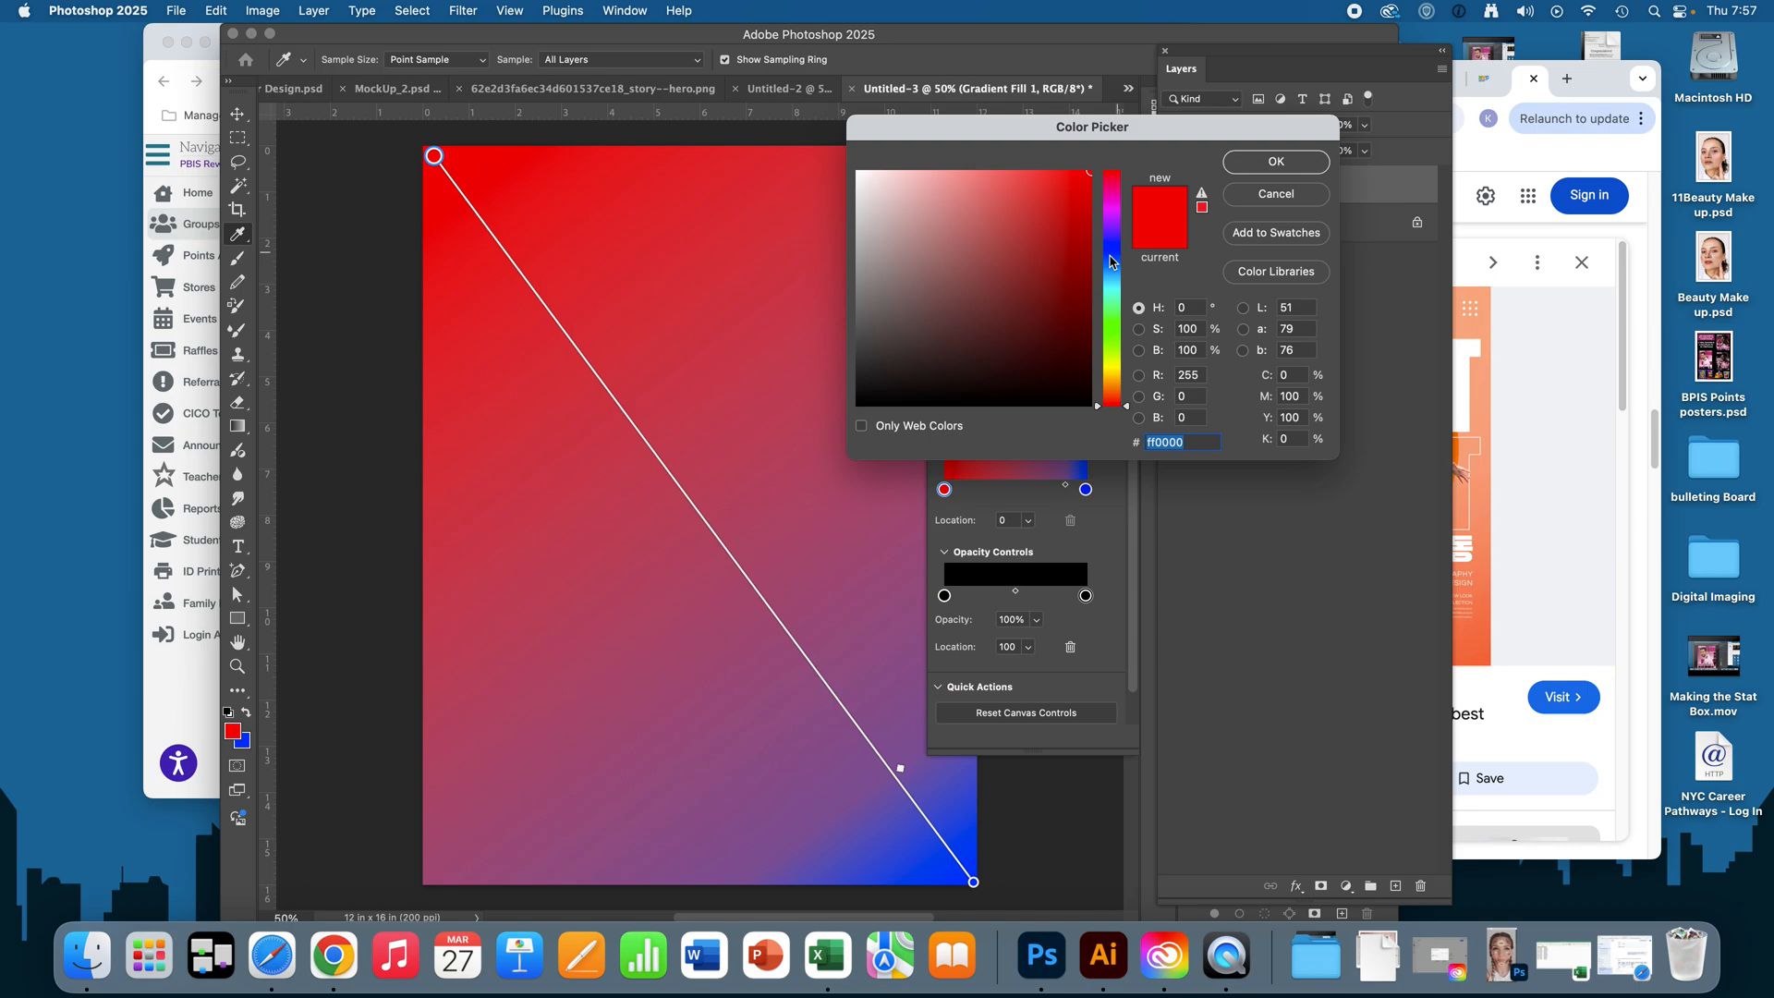
left_click(1086, 284)
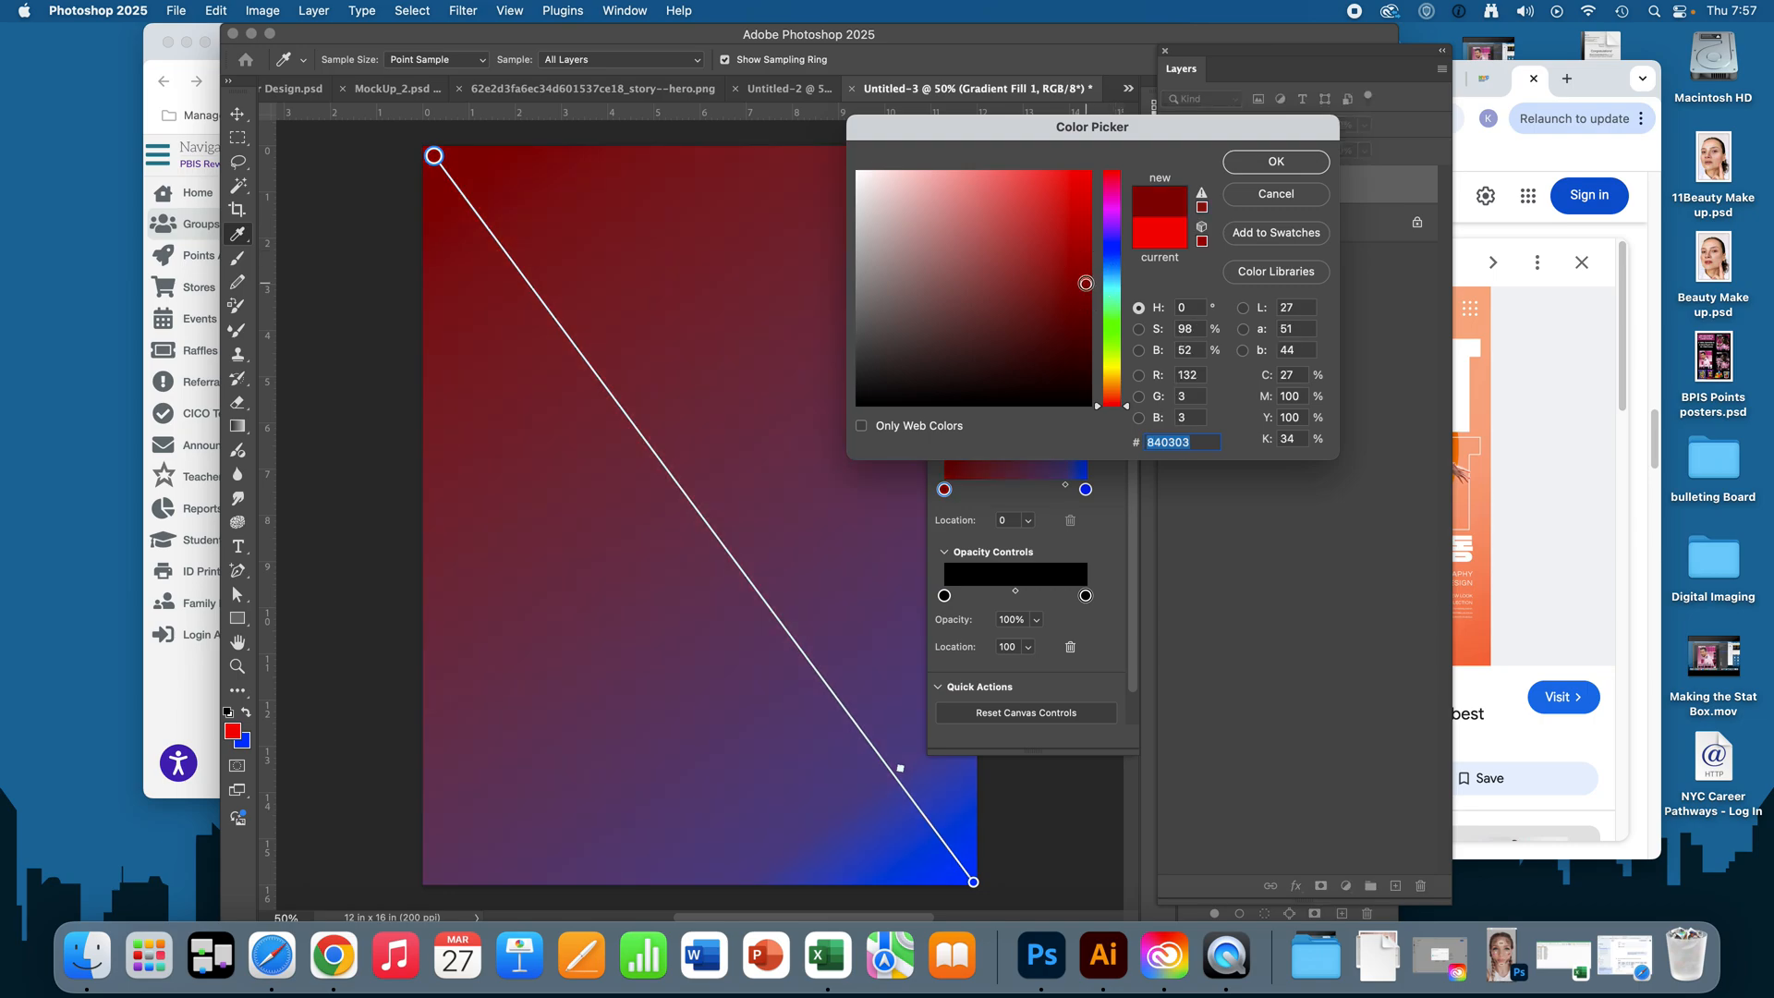
left_click(1271, 166)
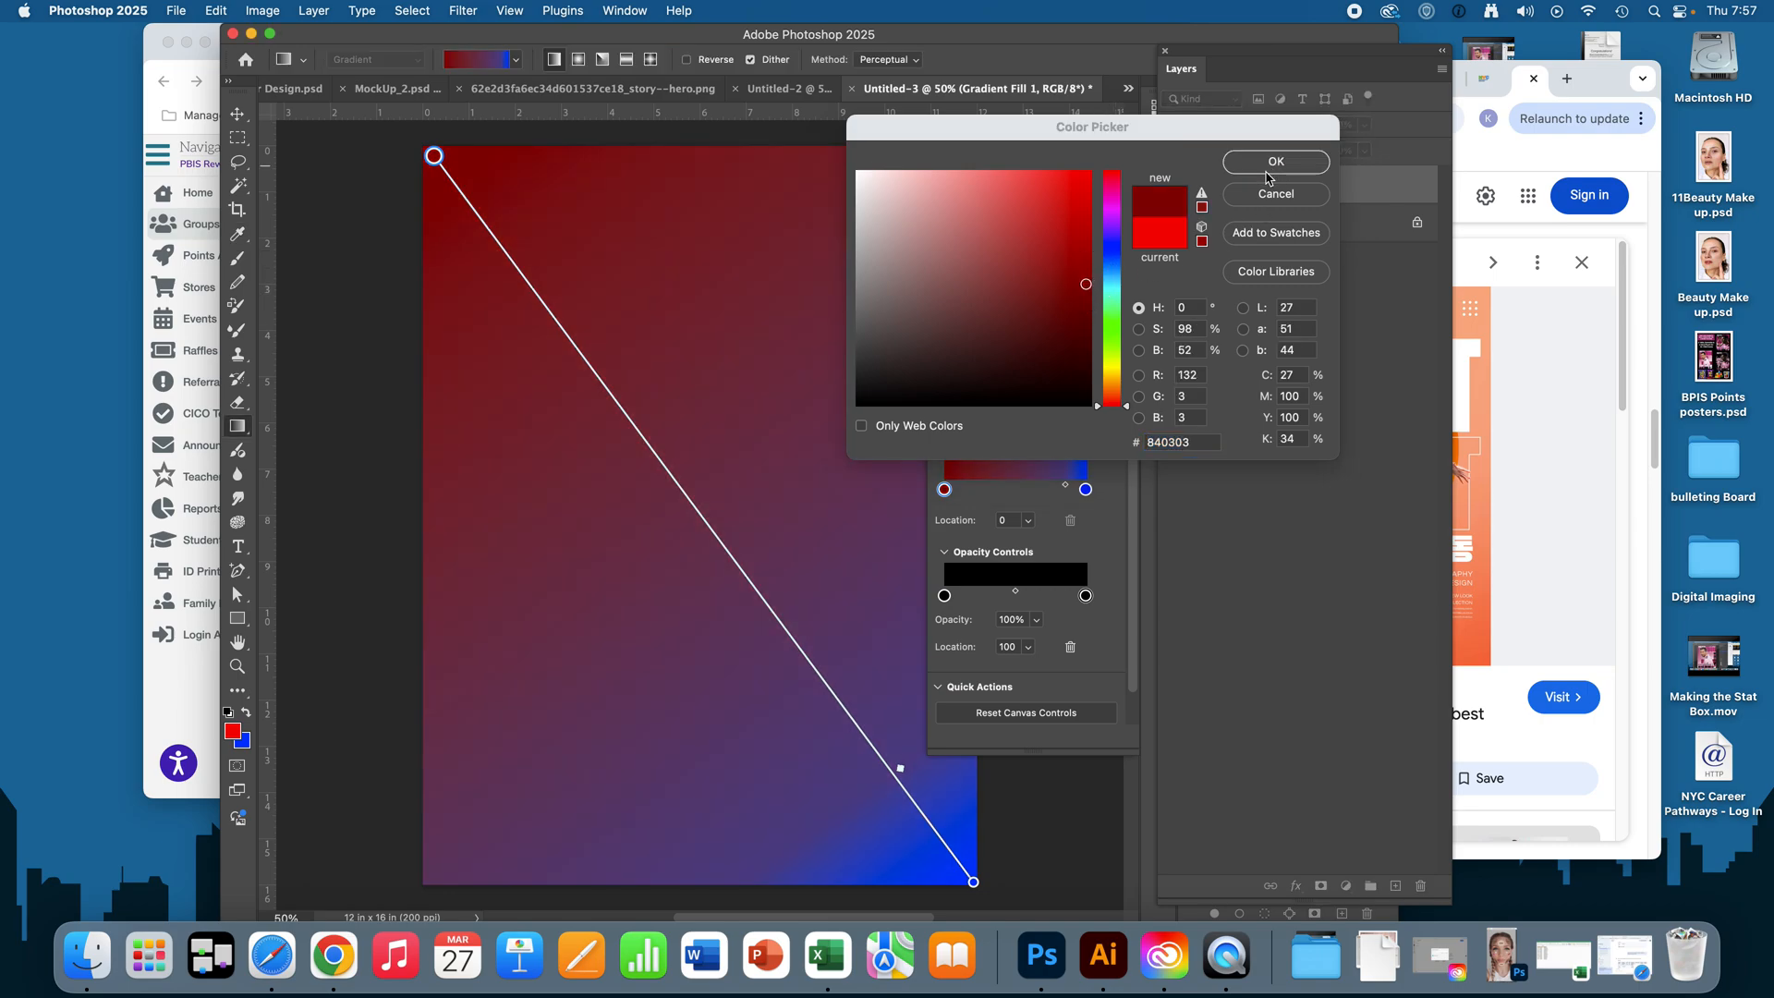
double_click(973, 882)
left_click(1079, 335)
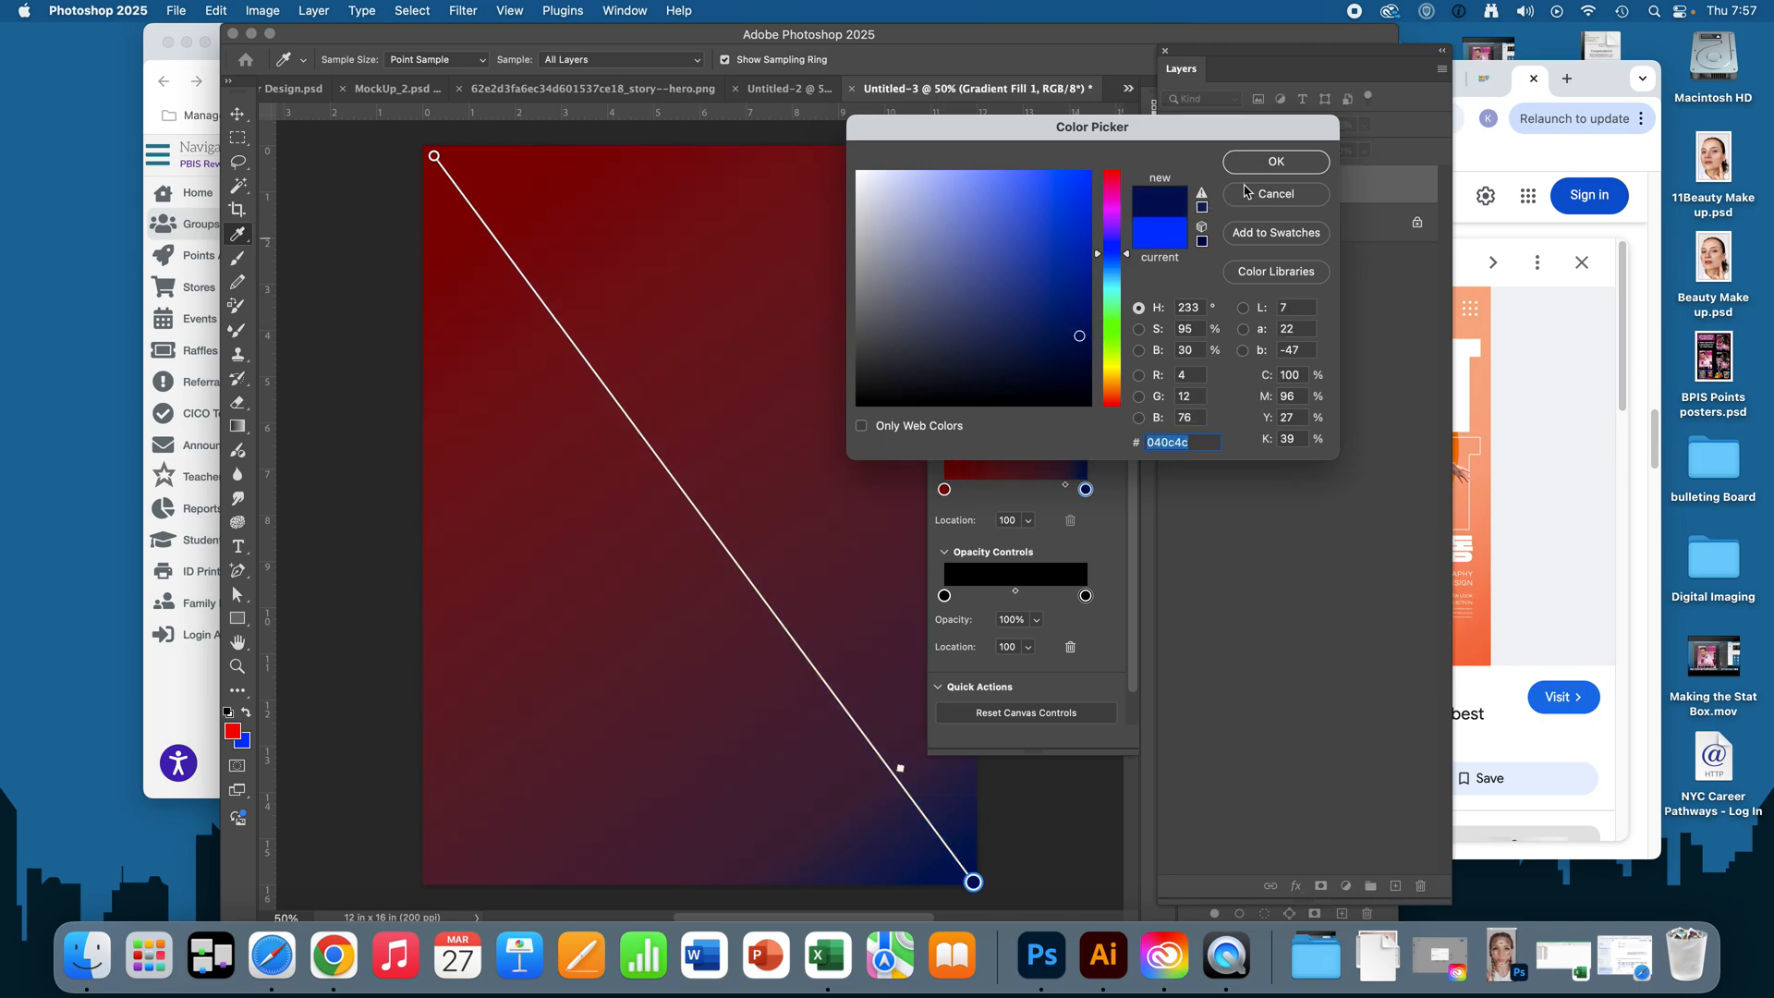
left_click(1275, 162)
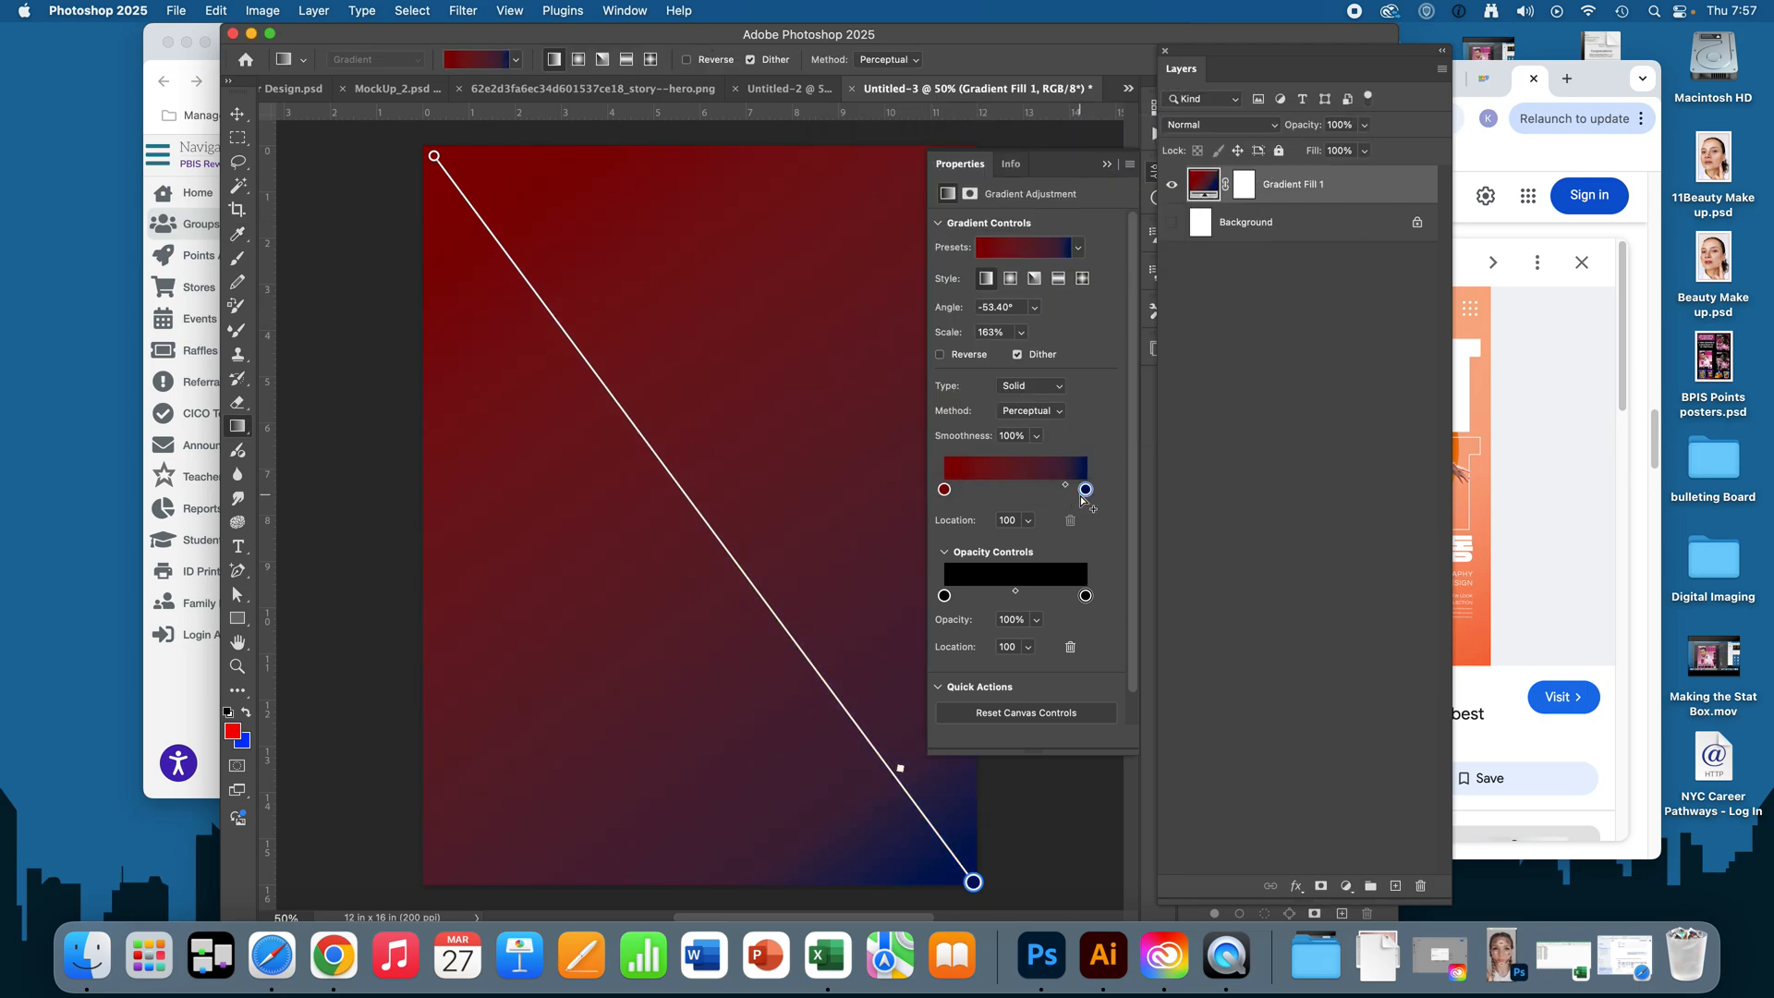
Step: Reopen the gradient's properties, lighten its end color to a muted grayish blue and shift the color midpoint to 62%
left_click(1109, 164)
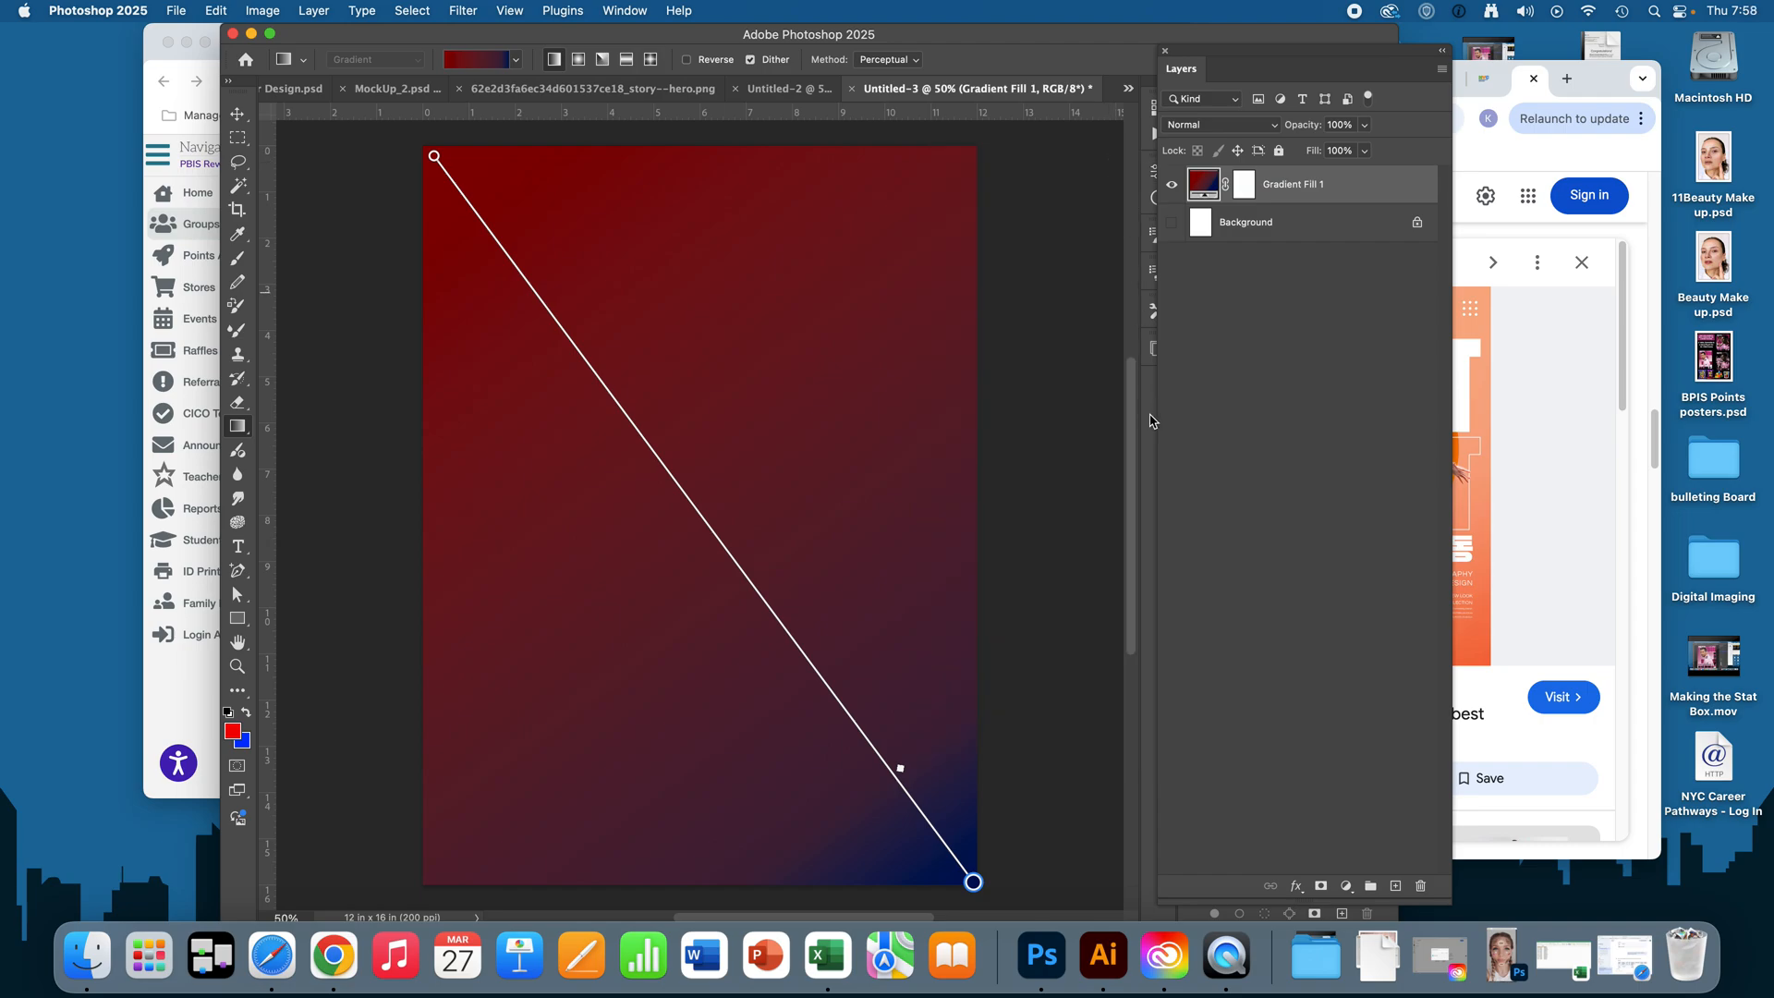
left_click(651, 11)
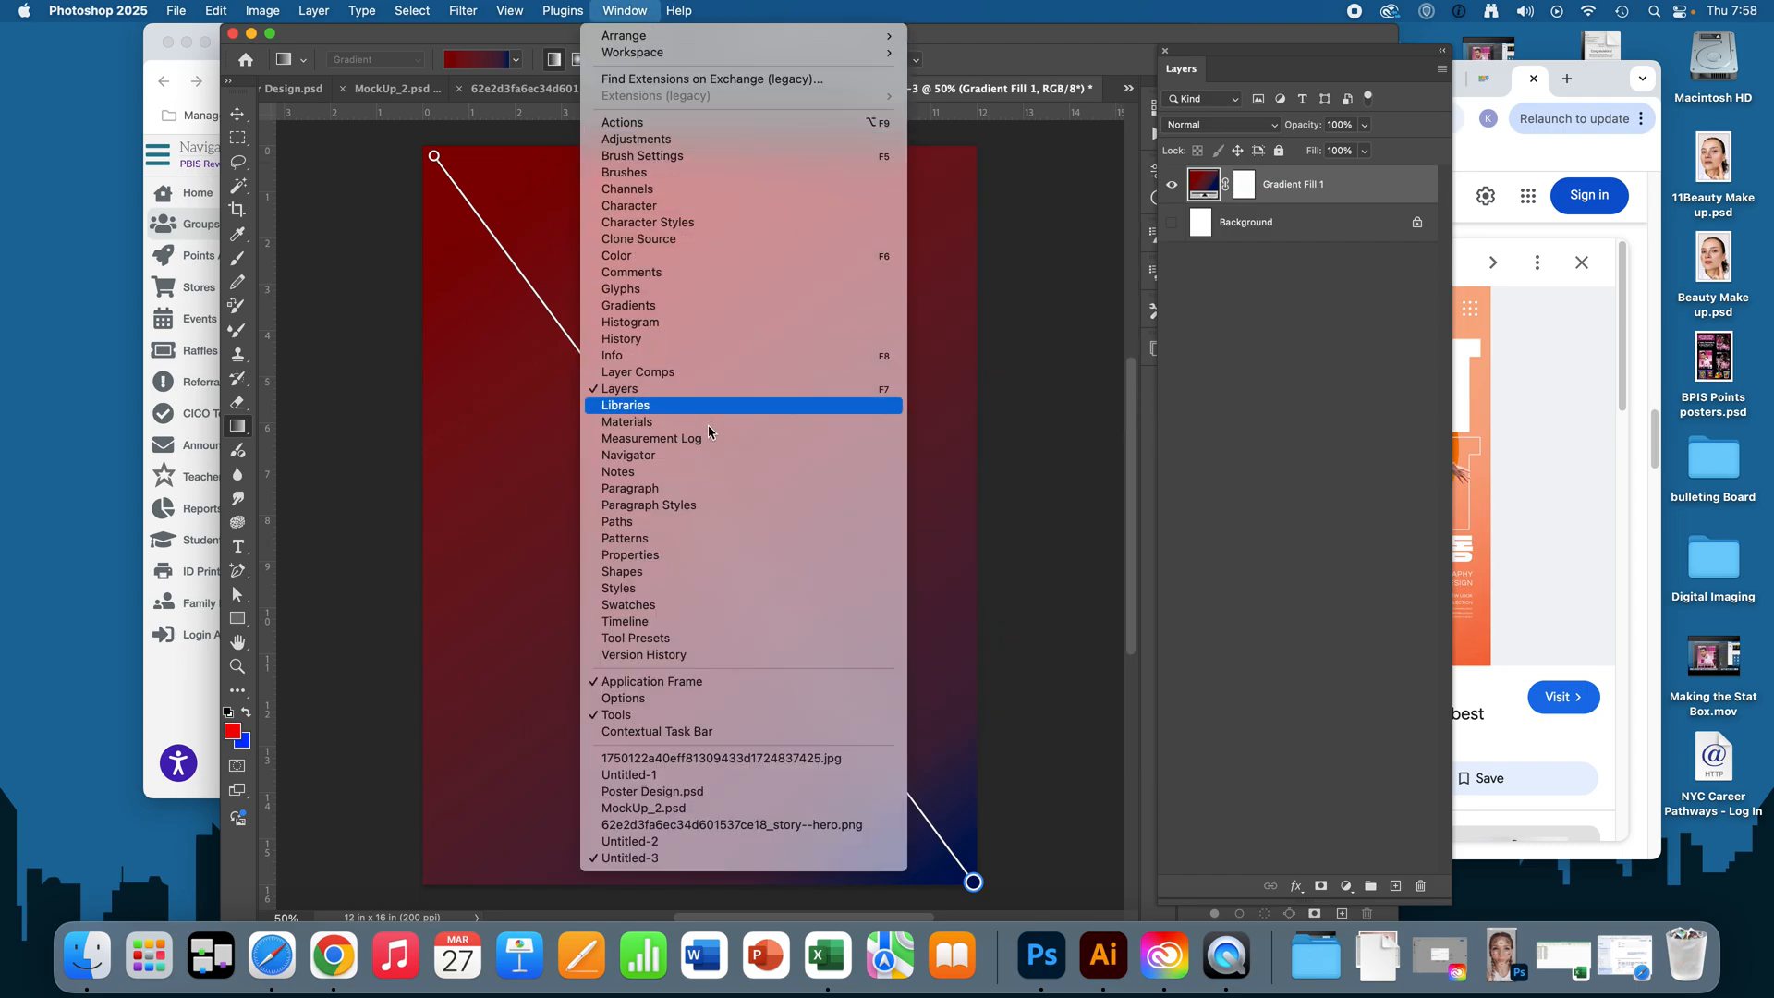
left_click(727, 556)
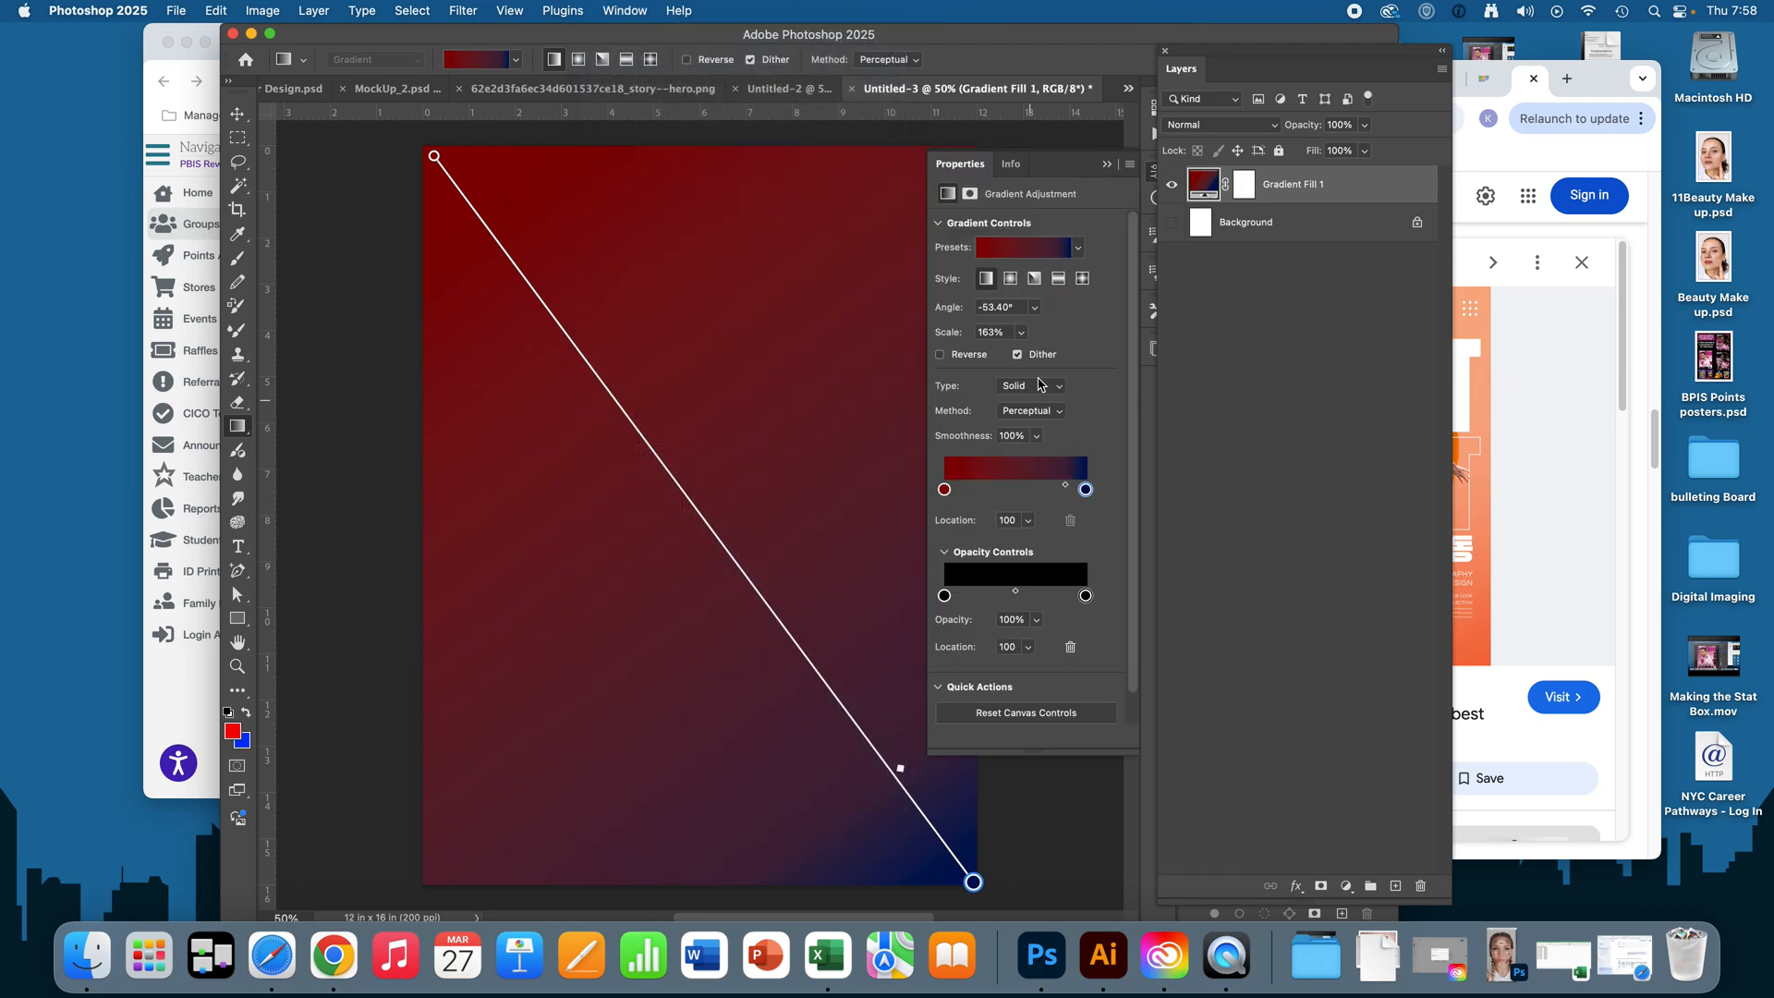
double_click(1086, 490)
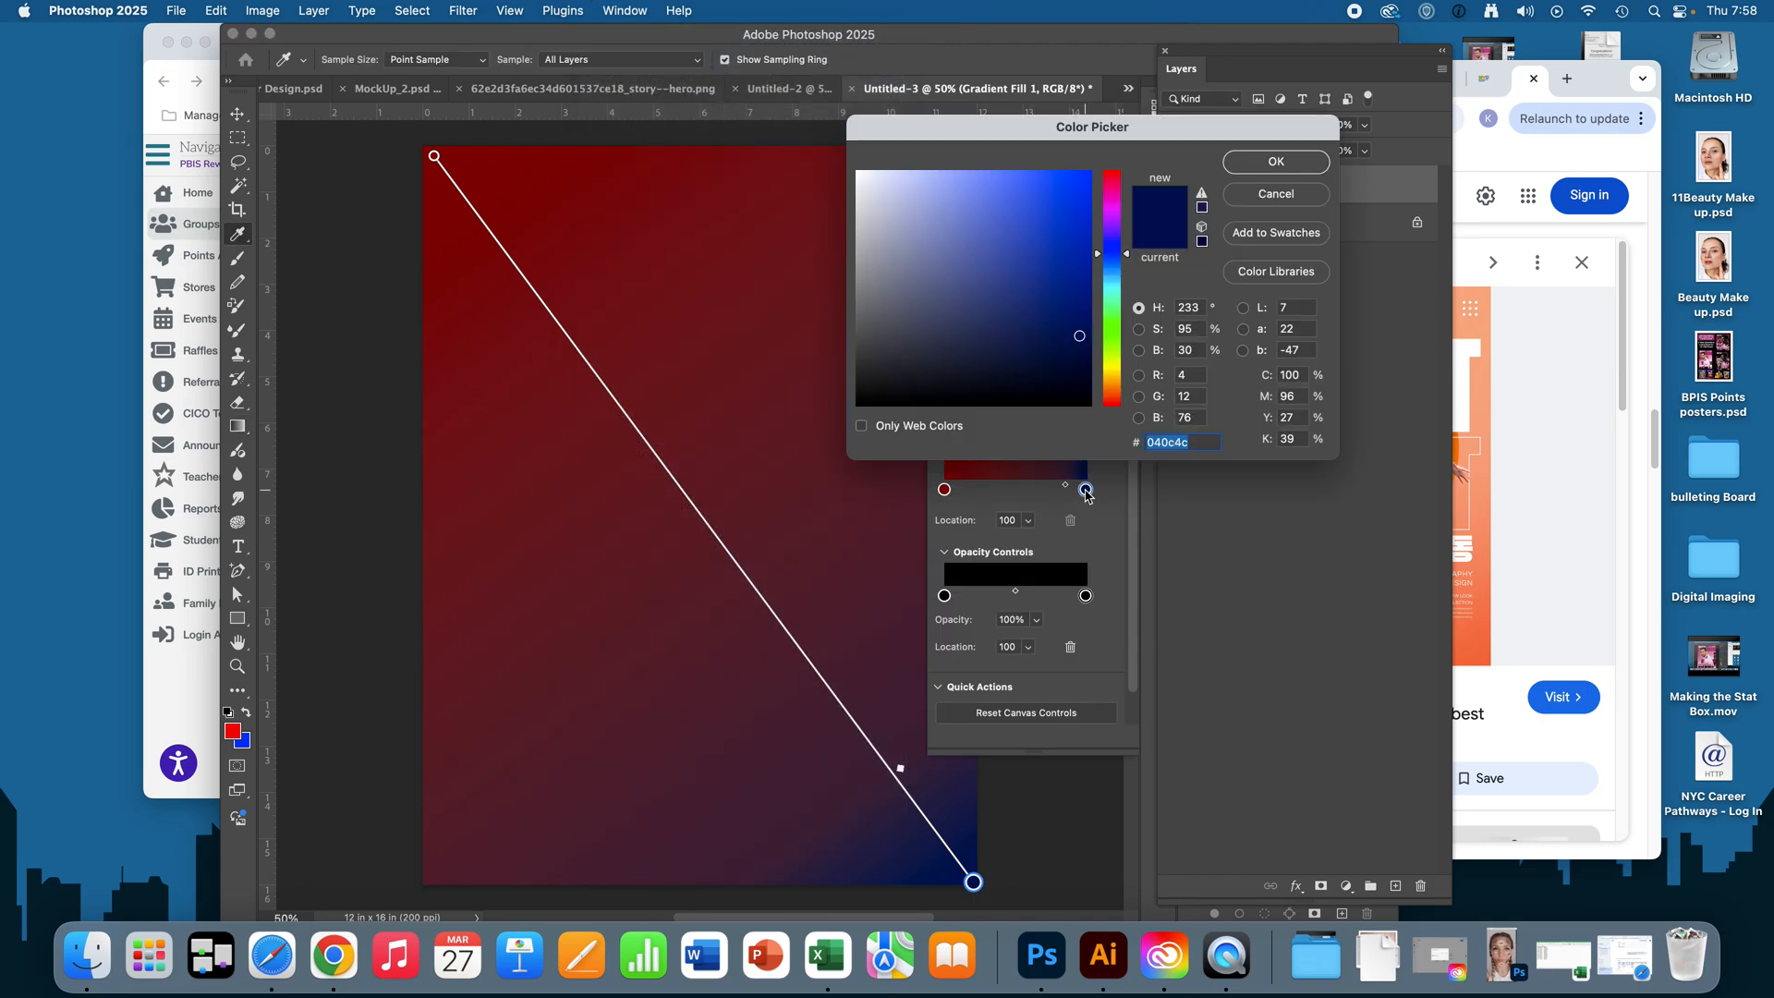
left_click(935, 278)
left_click(1276, 162)
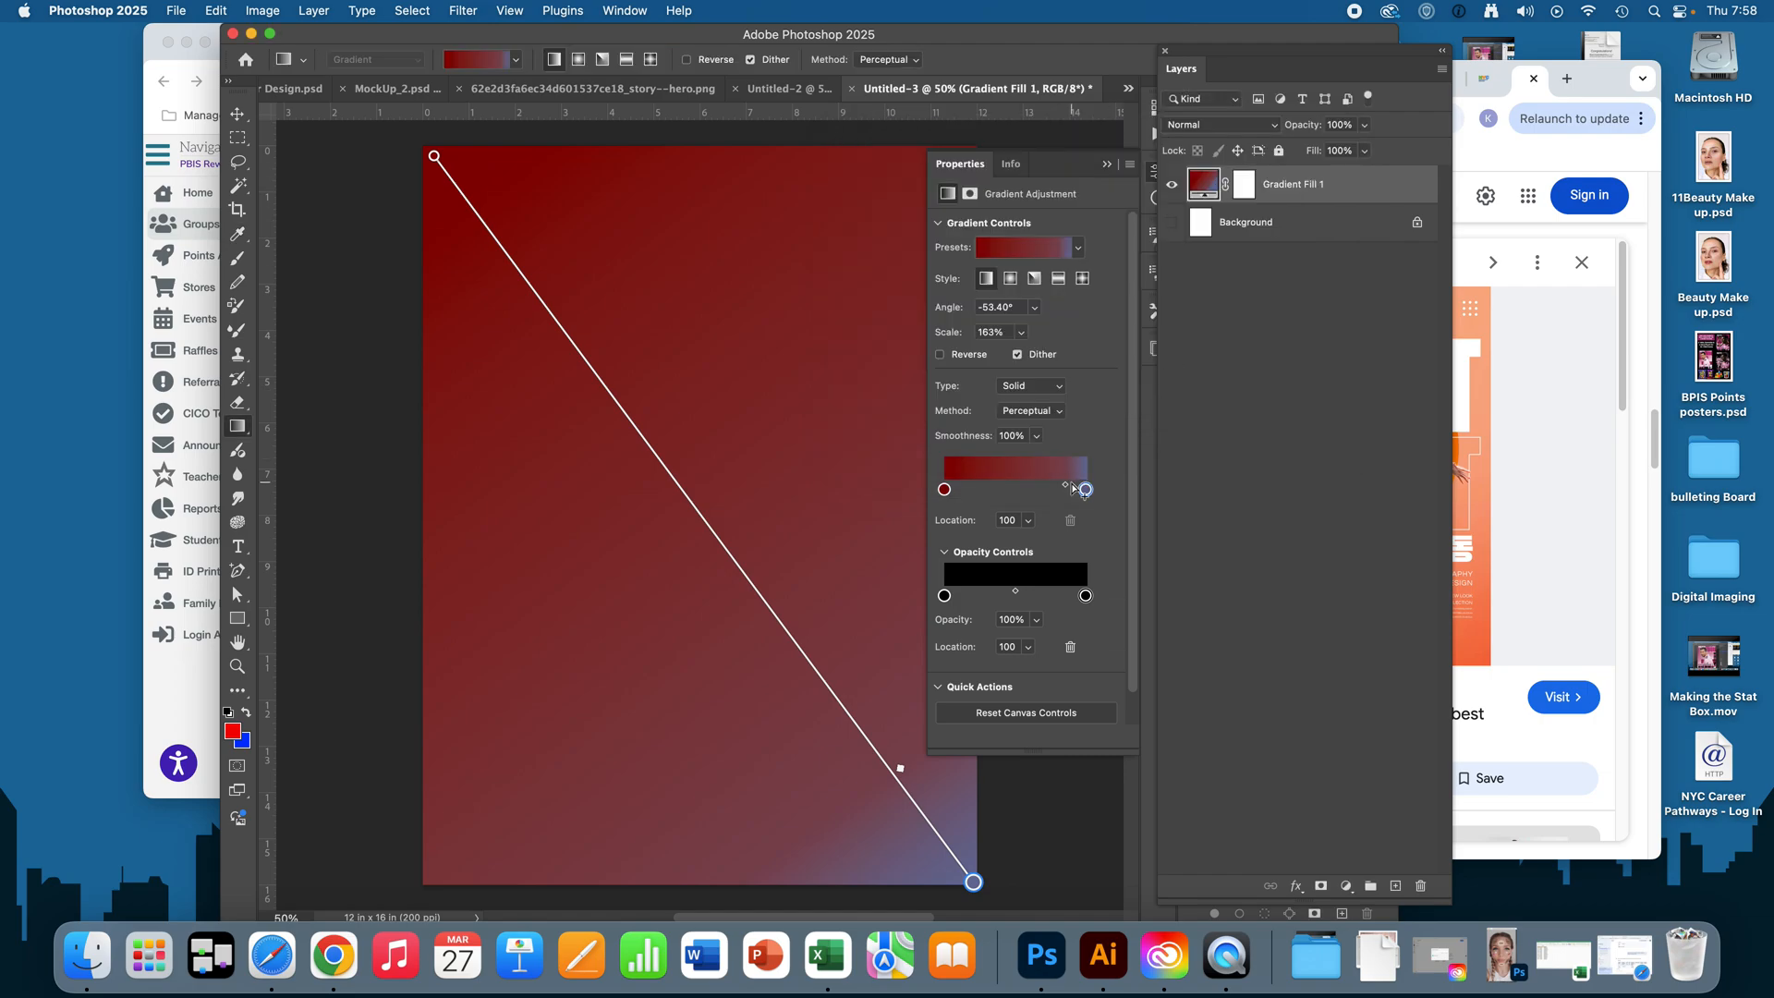
left_click_drag(1065, 485, 1033, 486)
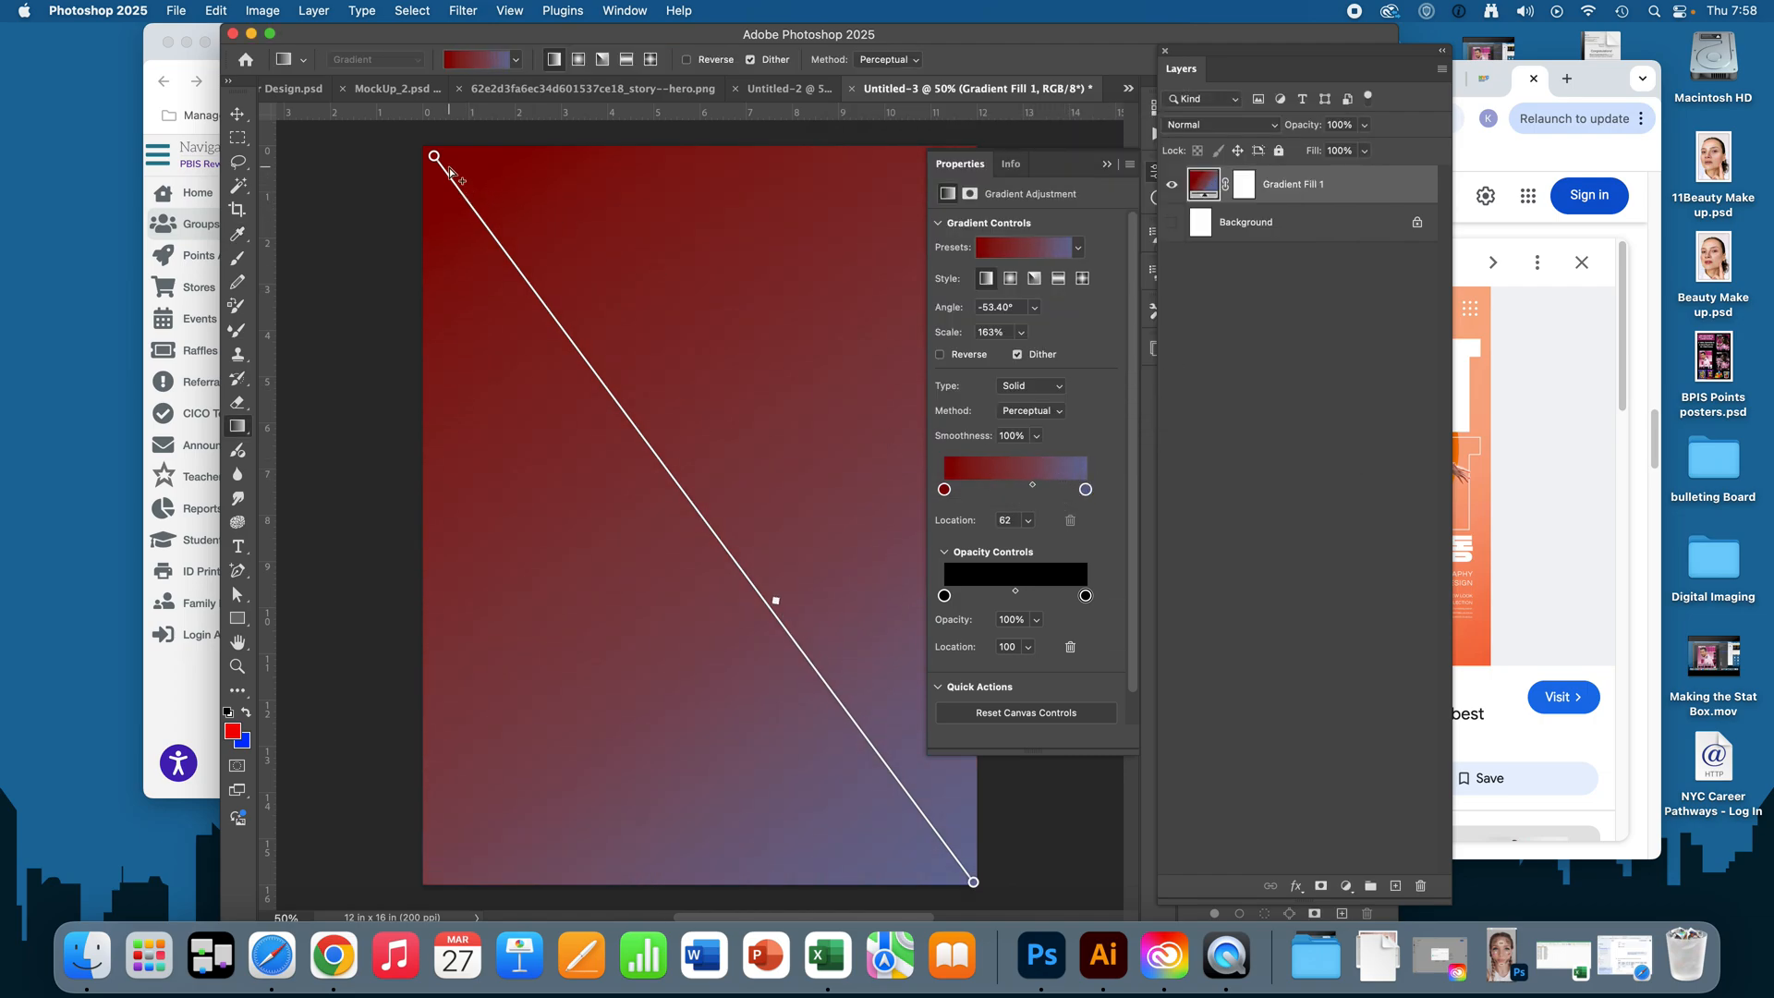
Step: Turn the gradient line nearly horizontal by moving its endpoints, and shift it down to about the canvas's mid-height
left_click_drag(434, 157, 591, 396)
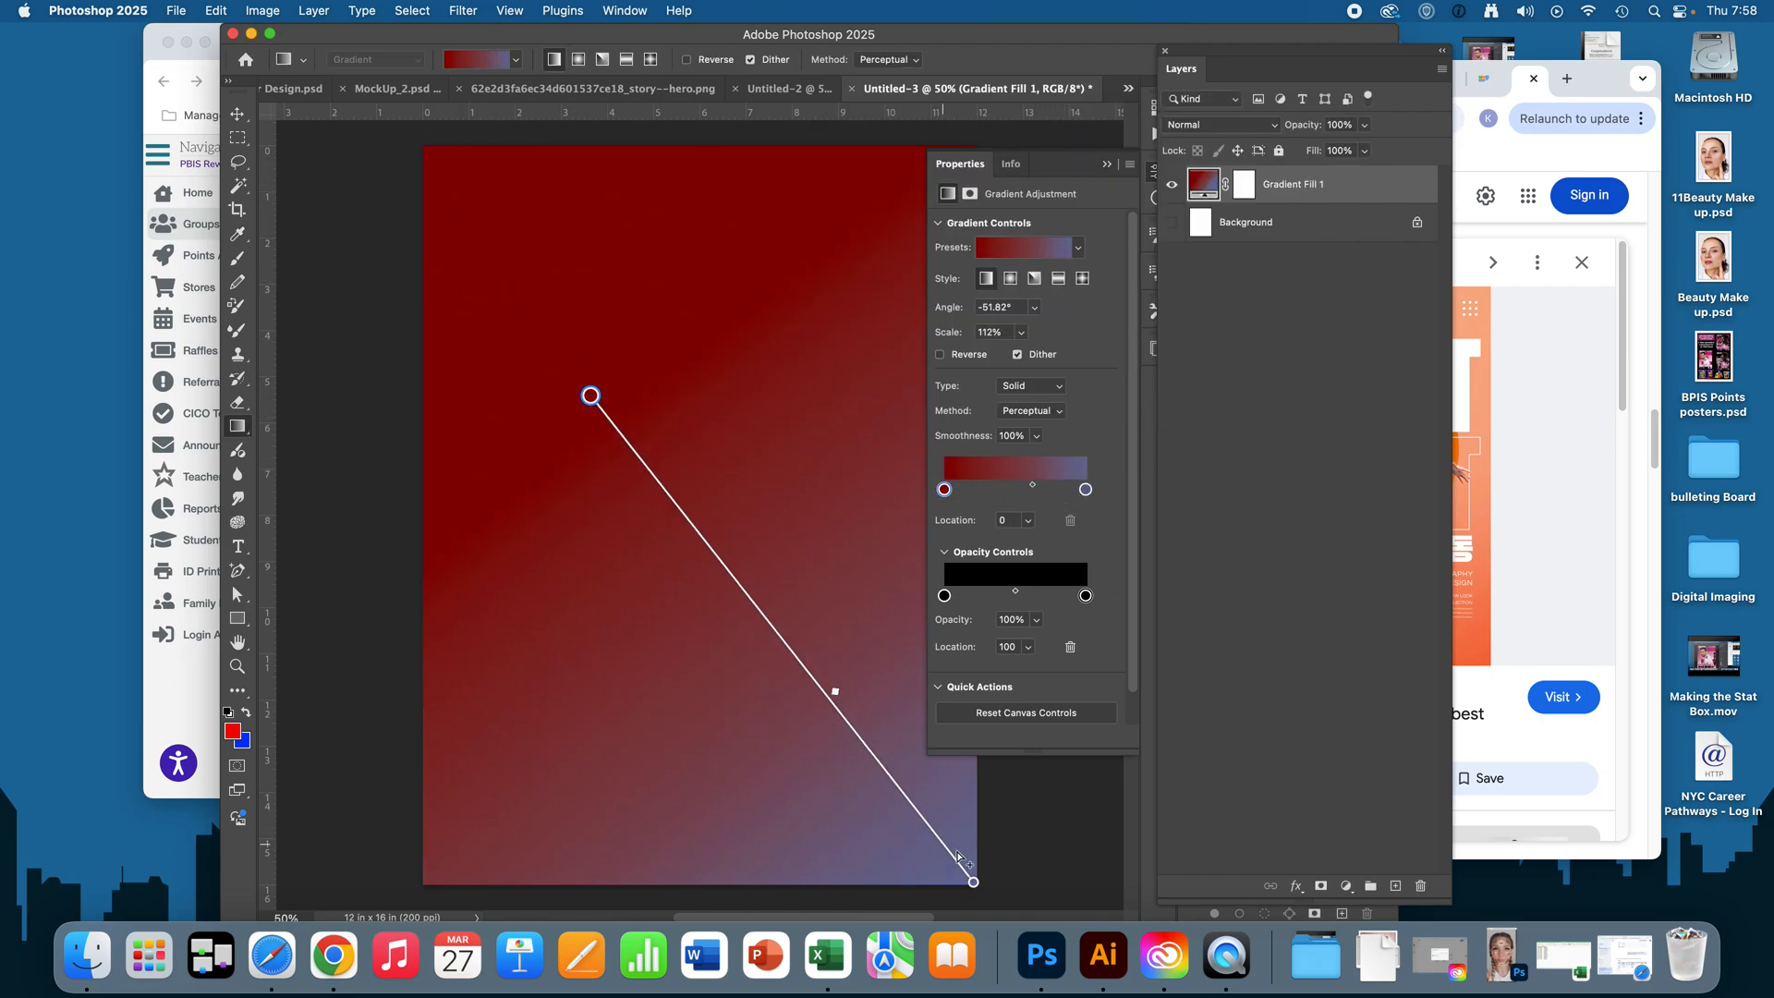
left_click_drag(973, 881, 904, 411)
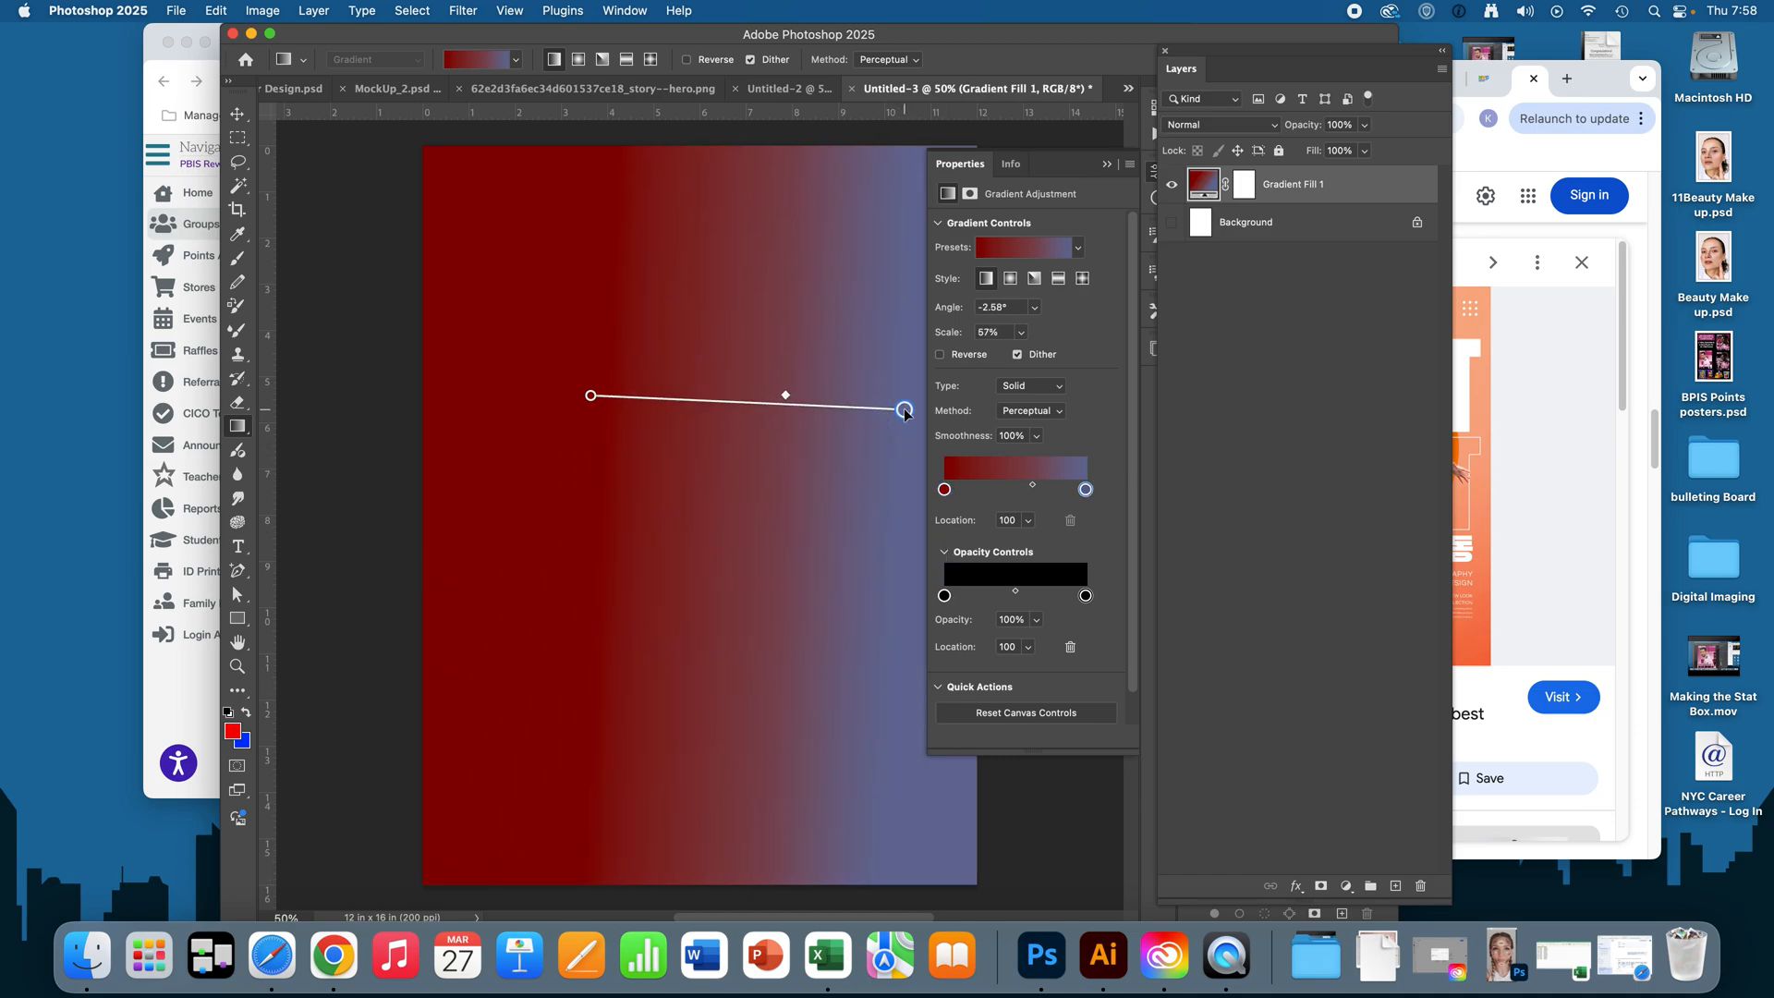
left_click(1106, 165)
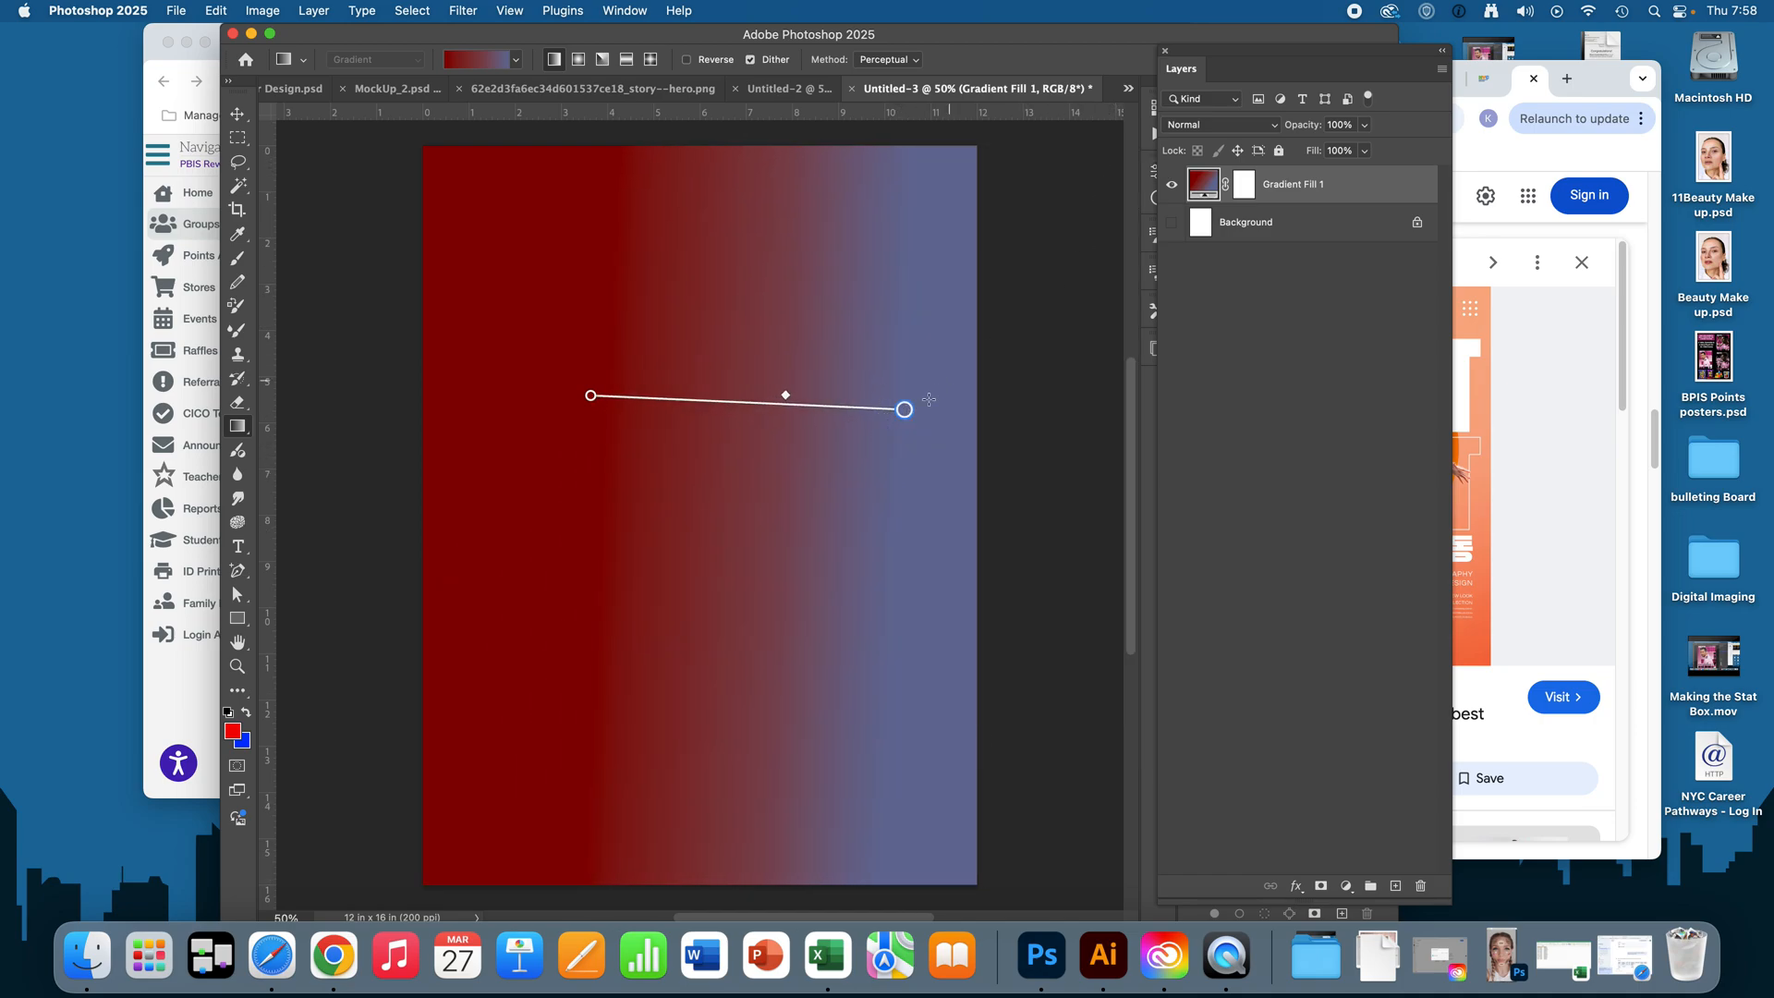
left_click_drag(902, 417, 965, 410)
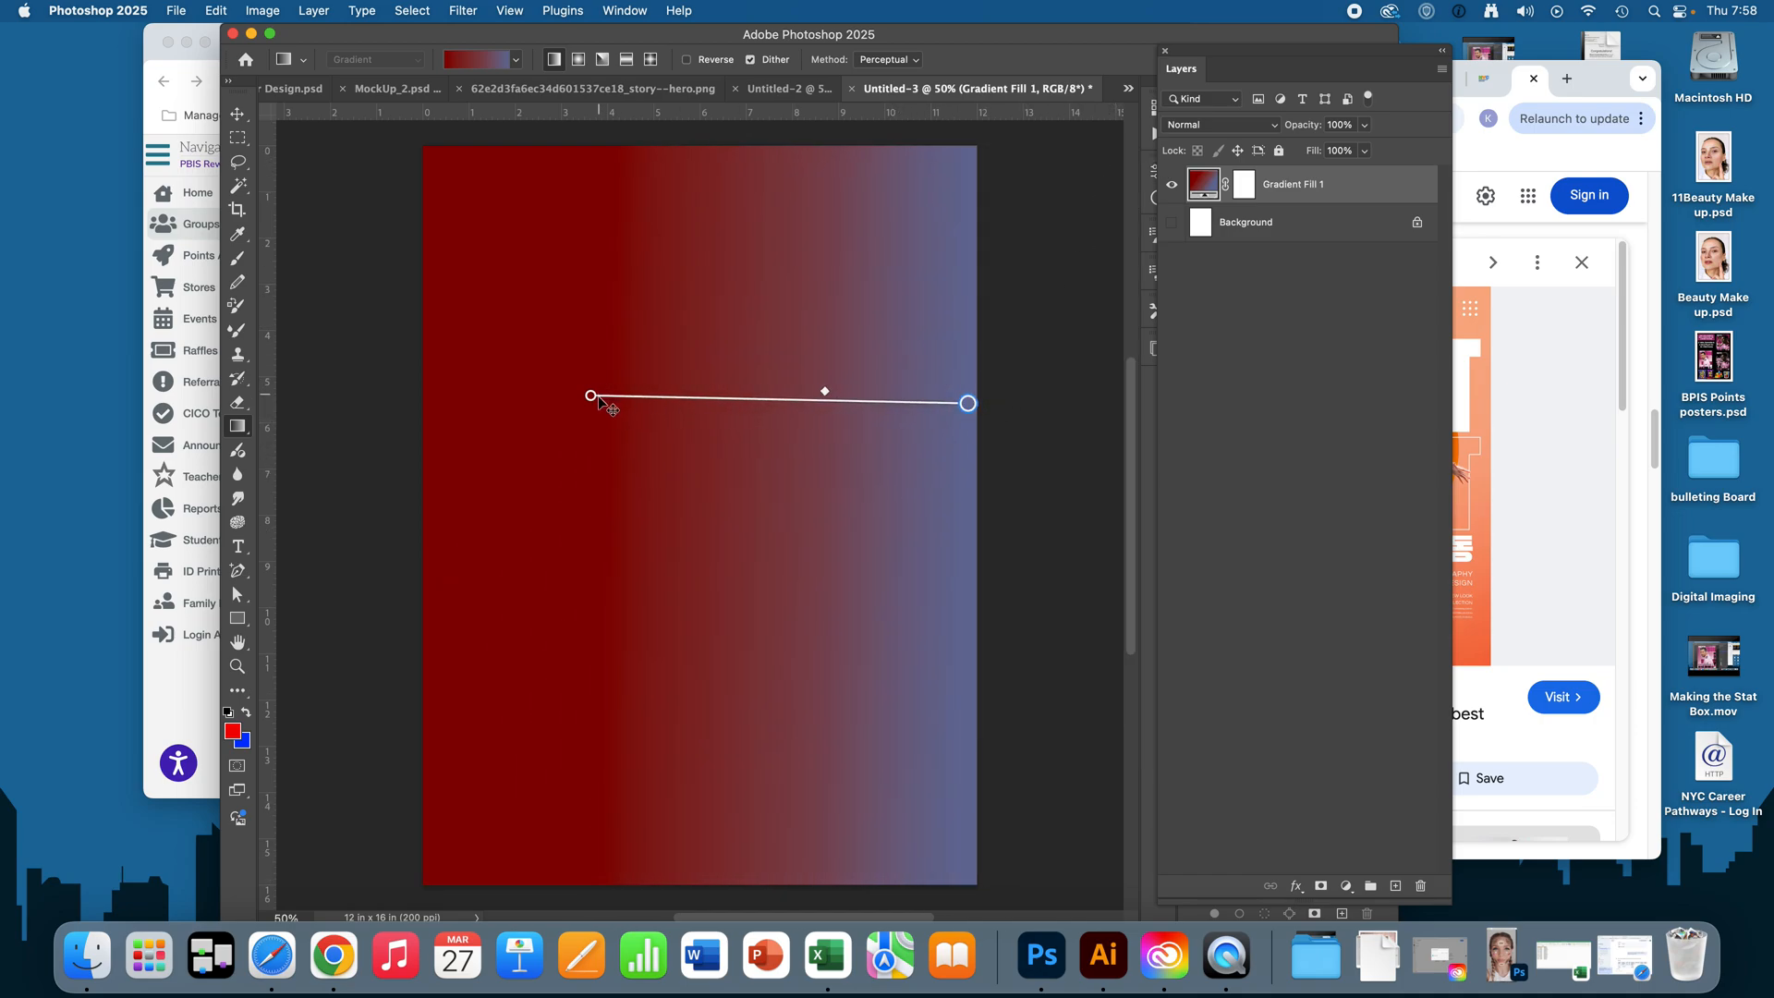
left_click_drag(583, 425, 531, 538)
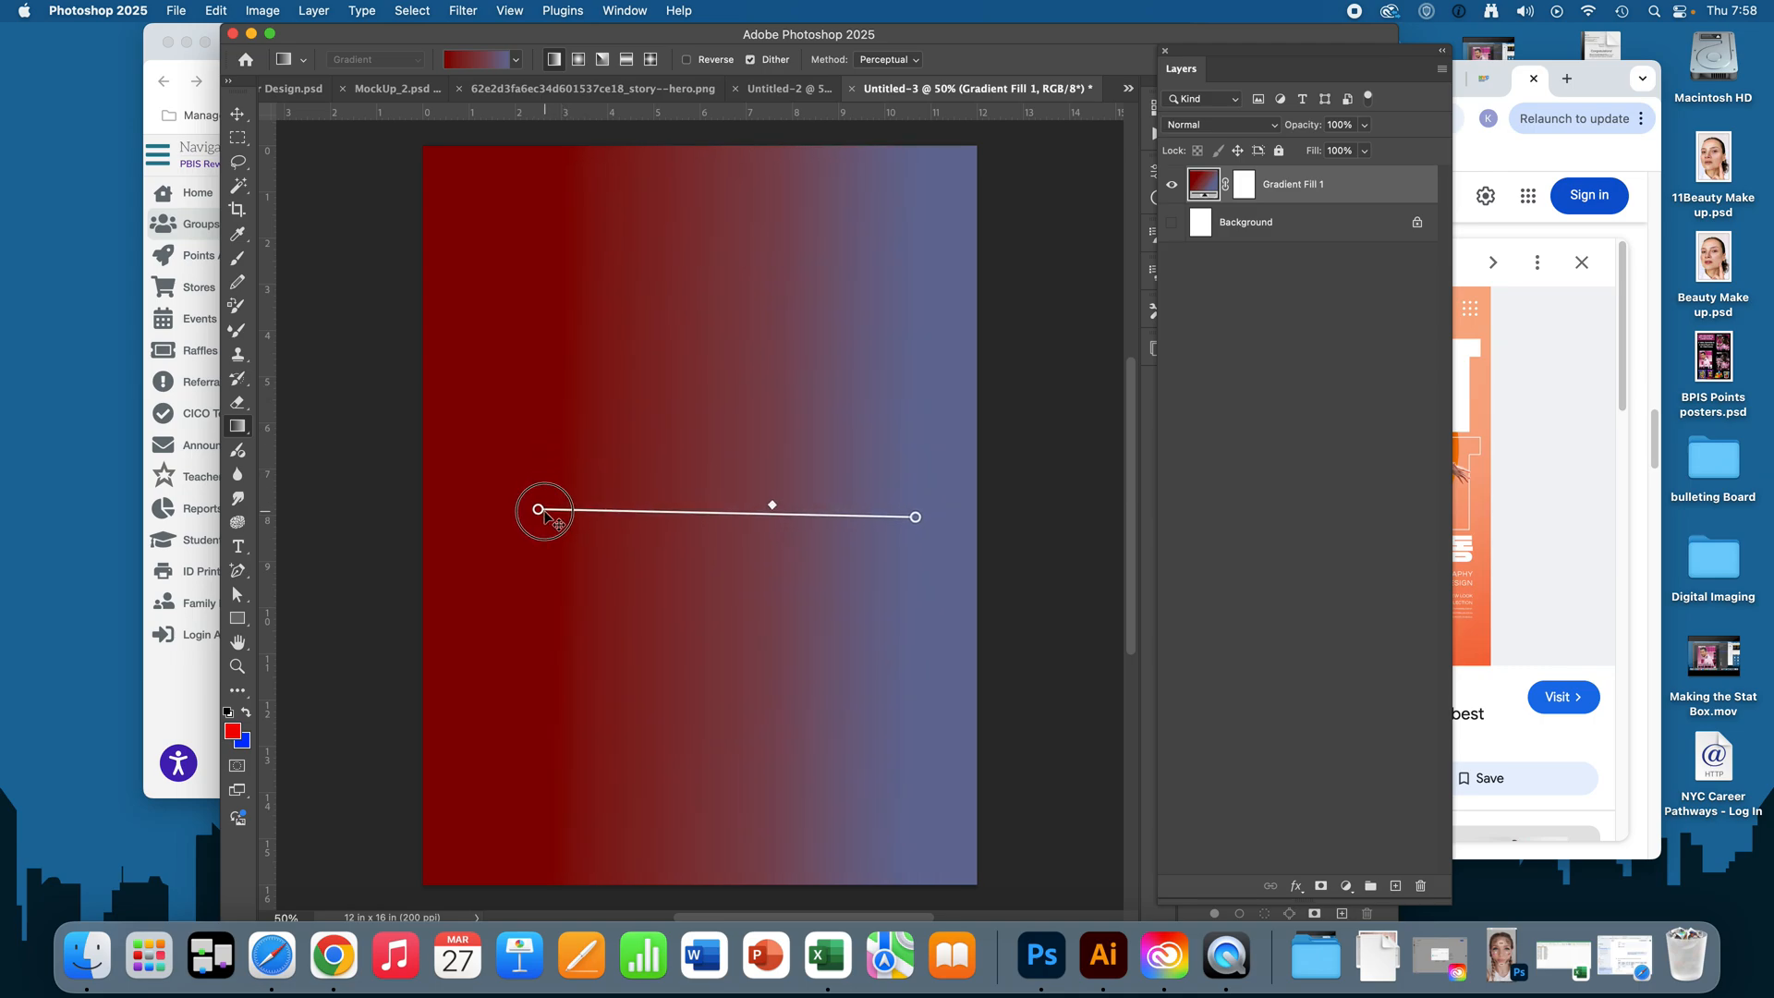
Step: Set the gradient's end color to dark navy, 0c113a
double_click(916, 515)
left_click_drag(1018, 328, 1061, 349)
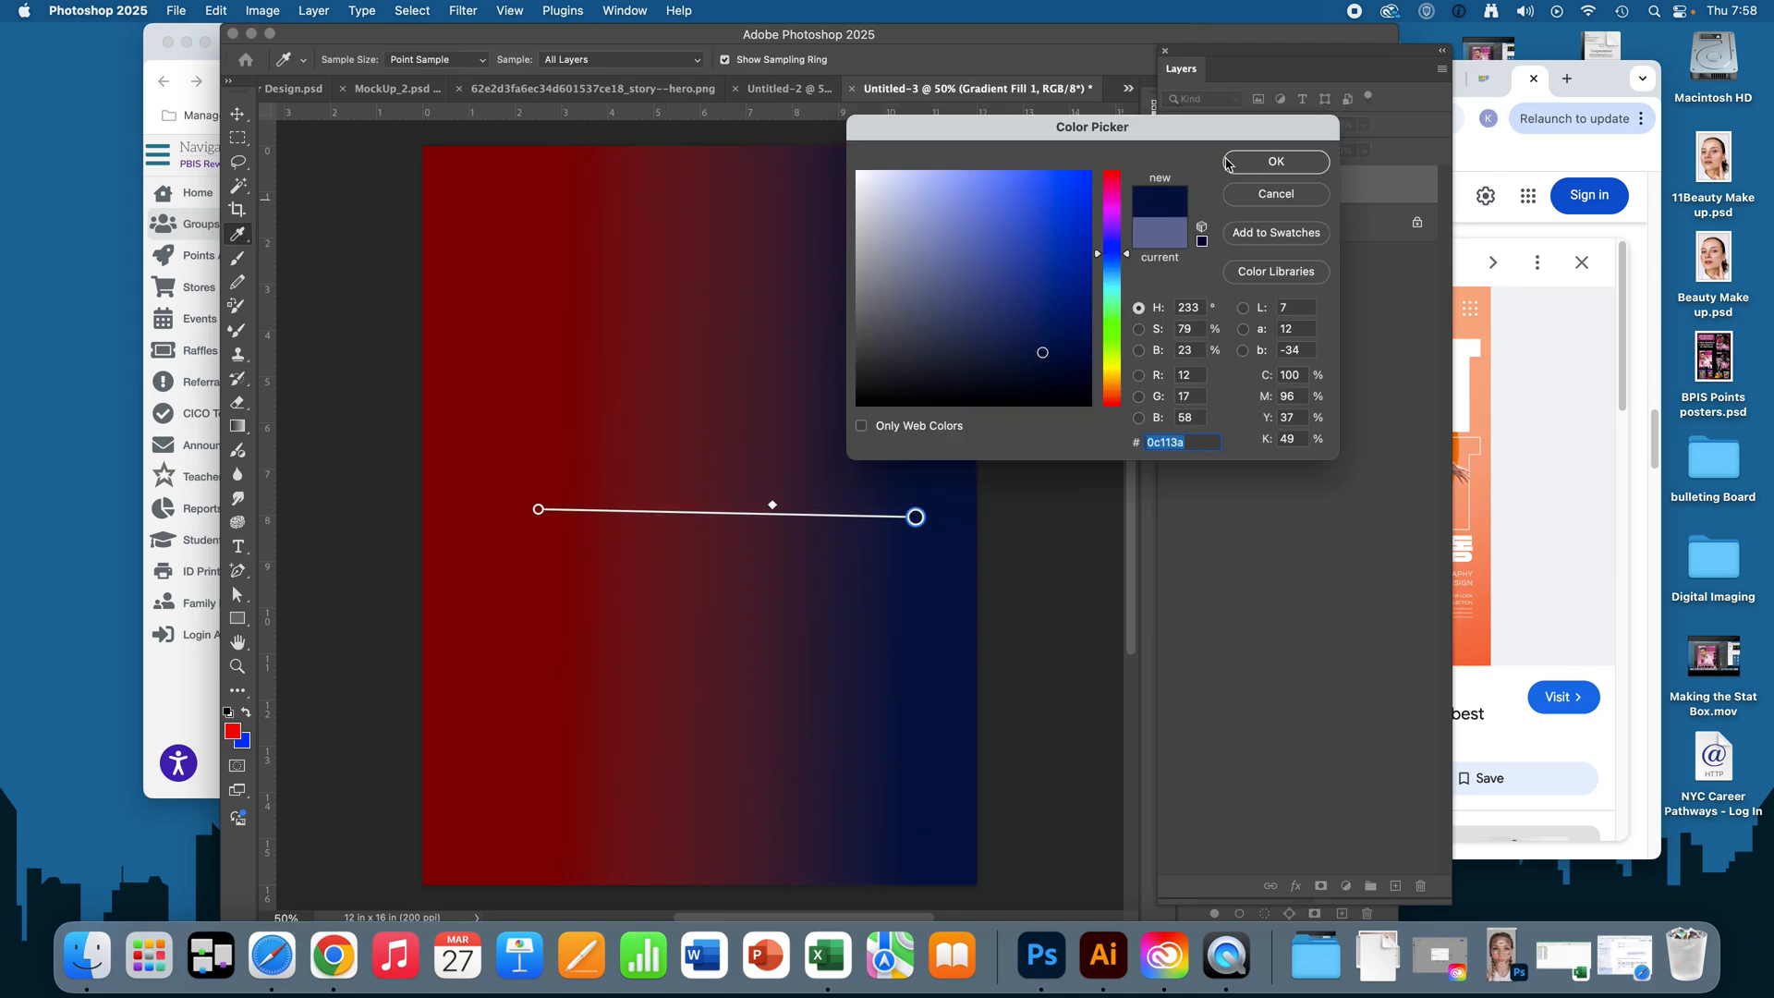
left_click(1276, 161)
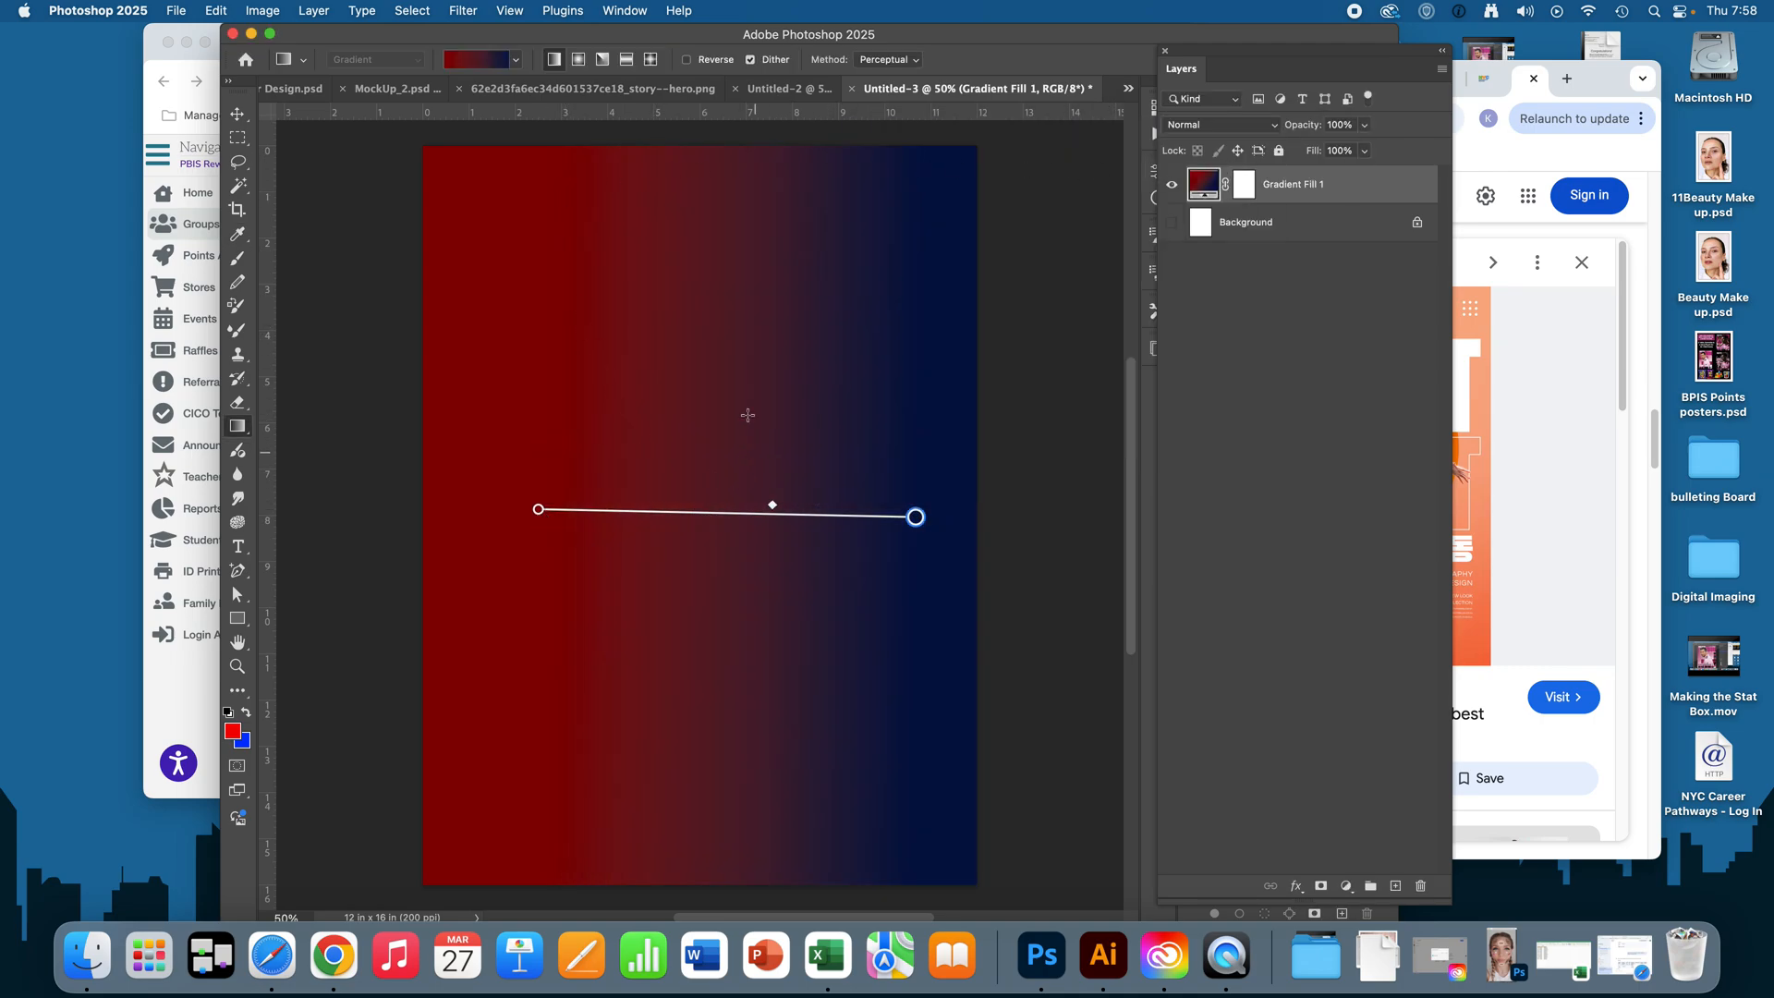
Step: Change the gradient style to radial, move its center to the canvas's upper middle and enlarge its circle beyond the canvas's sides
left_click(578, 61)
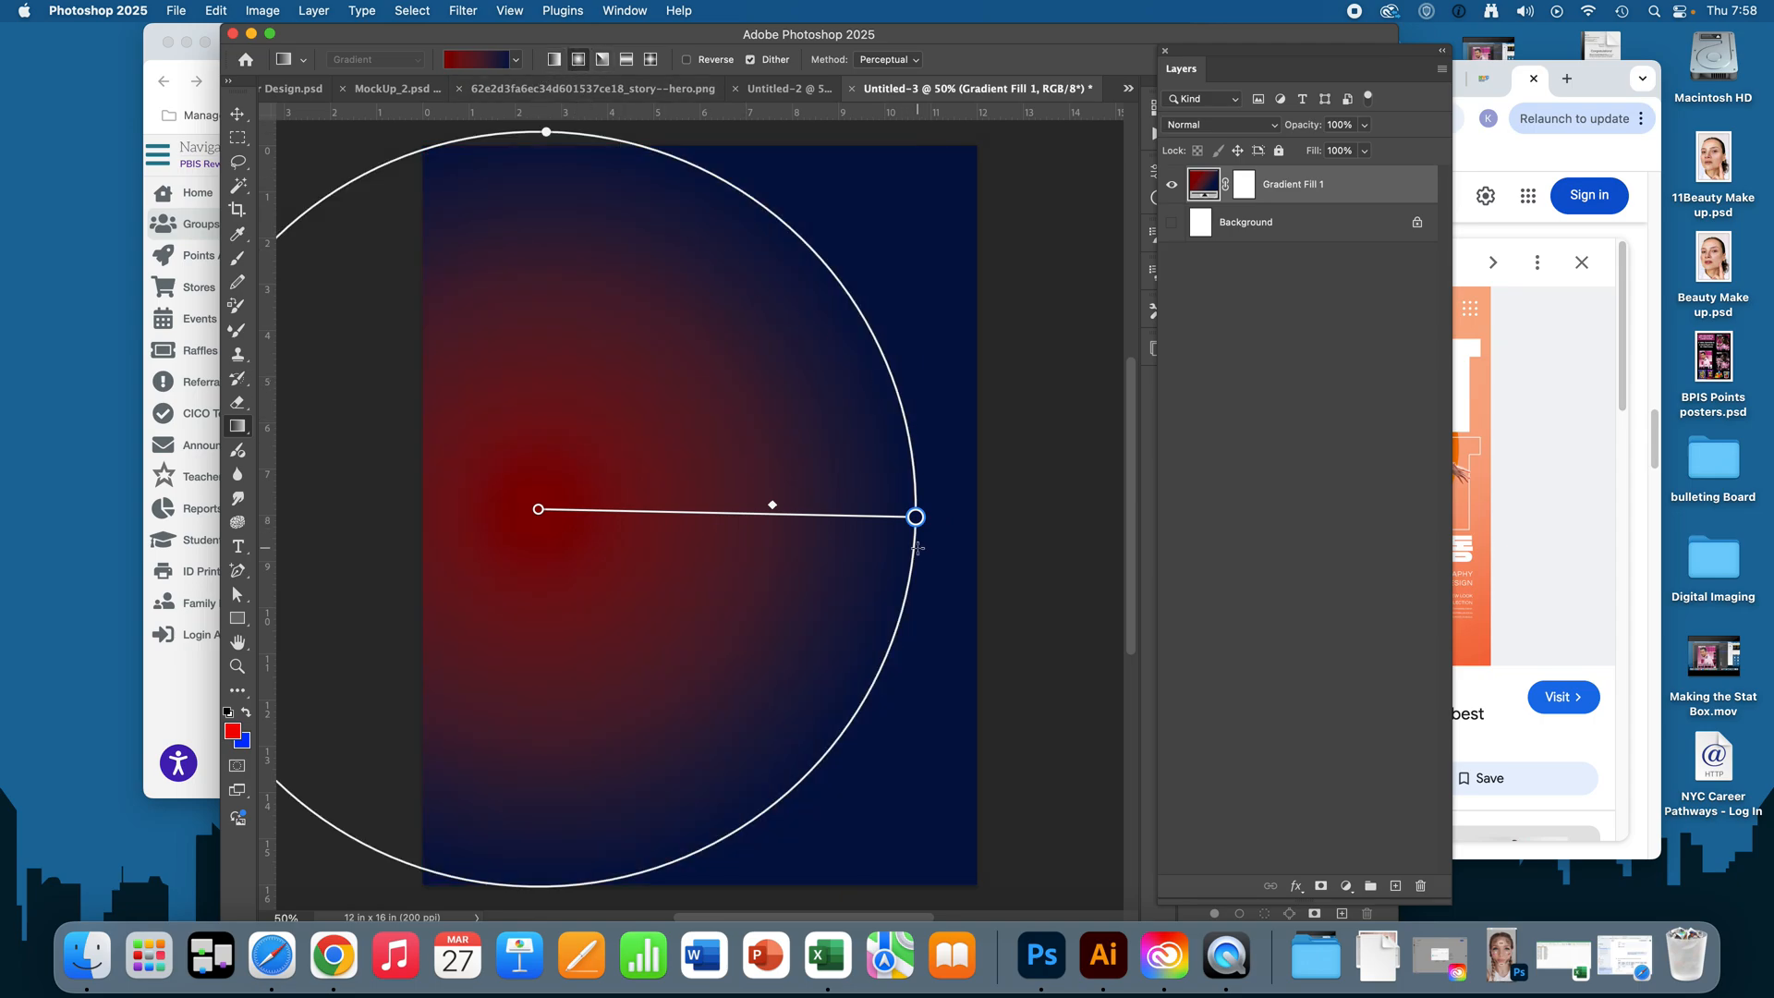
left_click_drag(917, 517, 993, 454)
left_click_drag(791, 492, 766, 507)
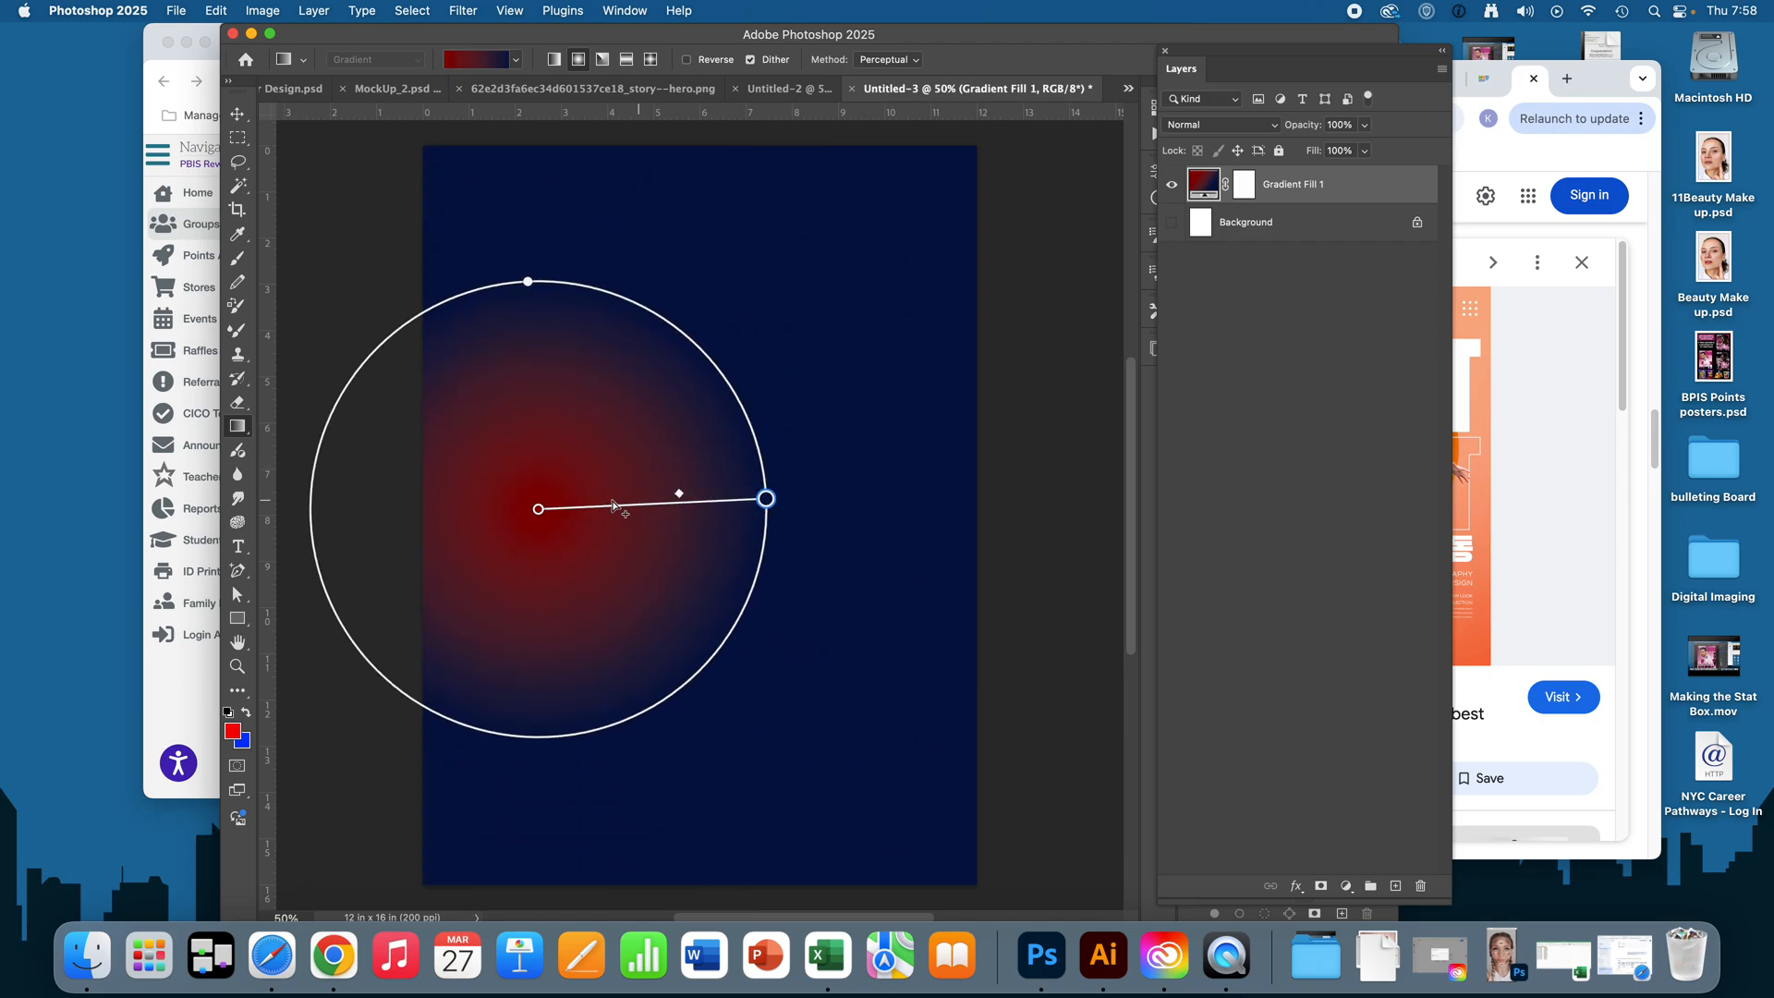
left_click_drag(541, 509, 681, 510)
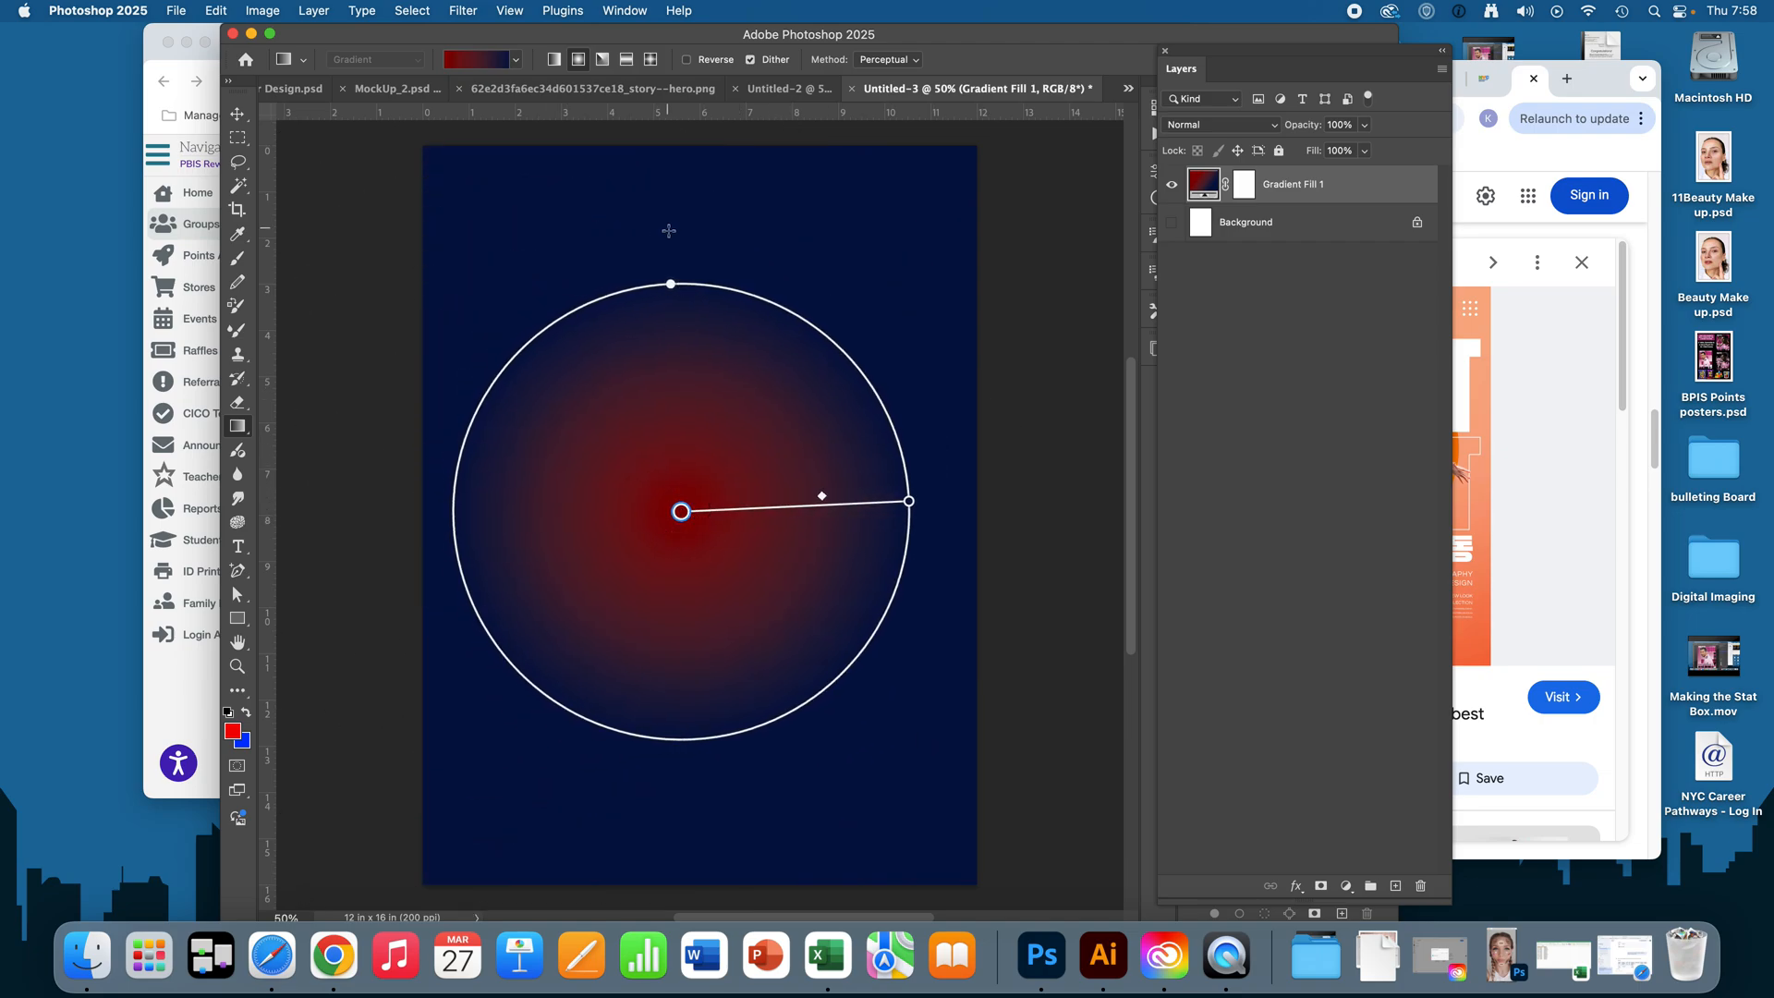
left_click_drag(666, 279, 707, 82)
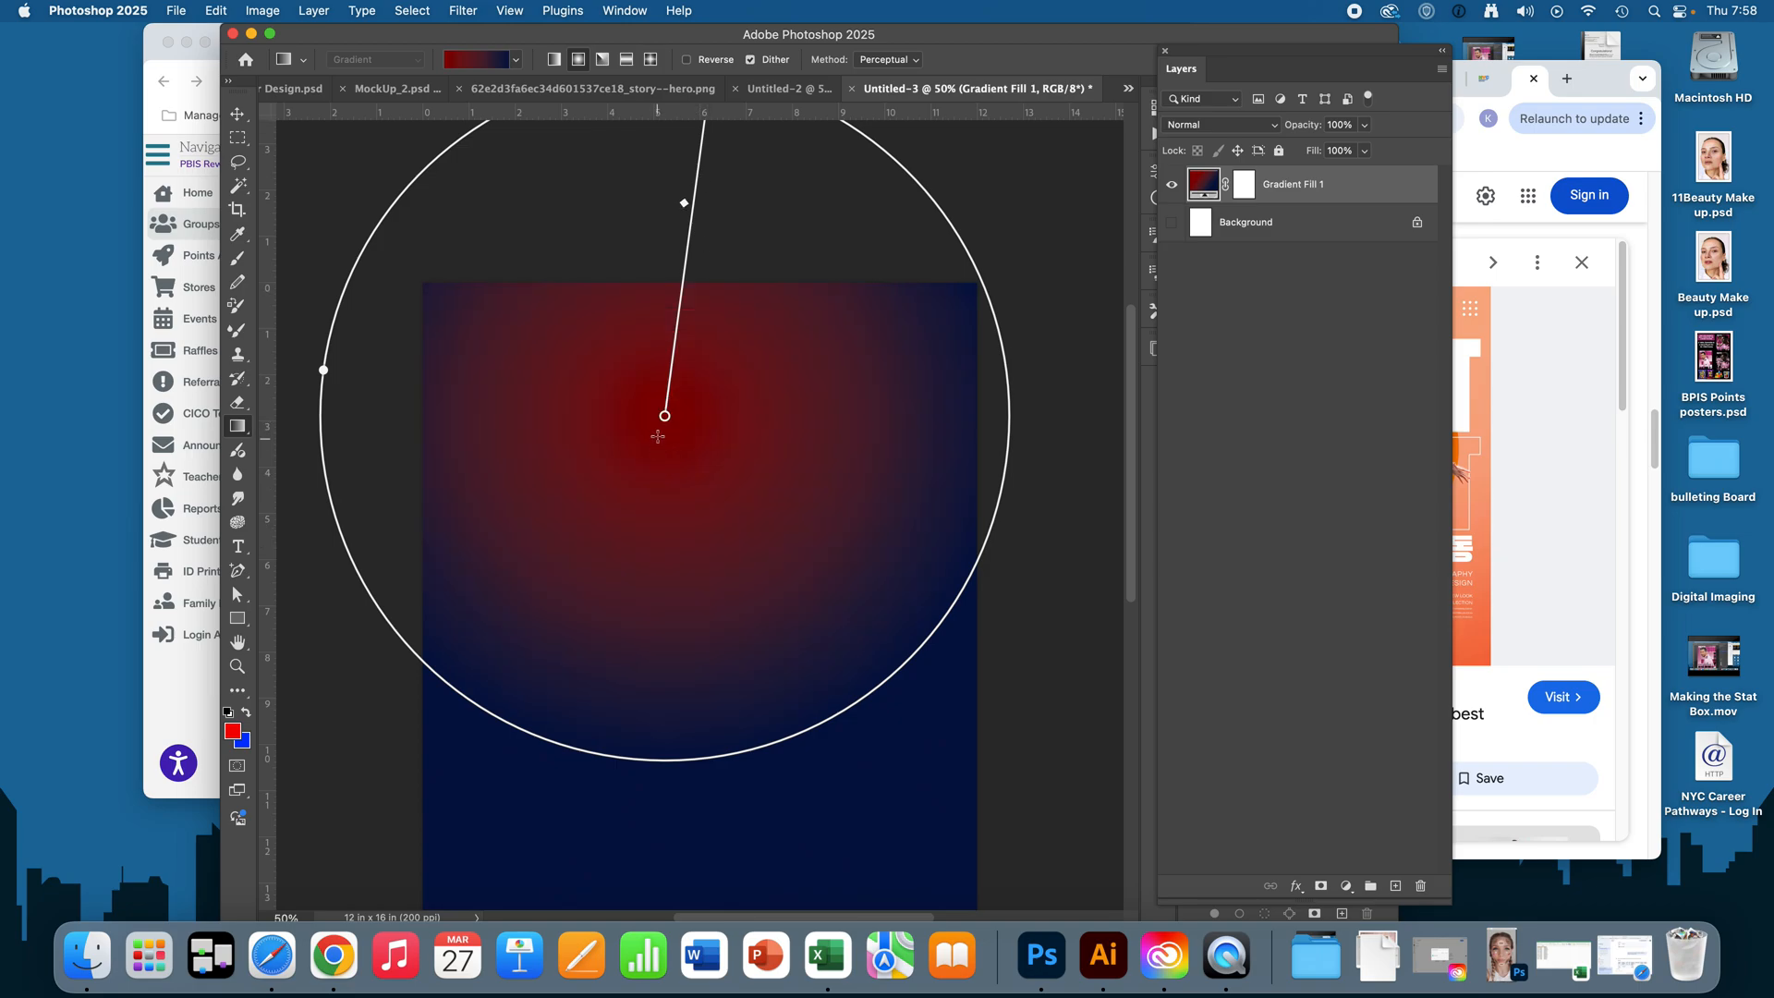
Step: Set the radial gradient's center color to medium blue, RGB 34, 64, 162
double_click(664, 417)
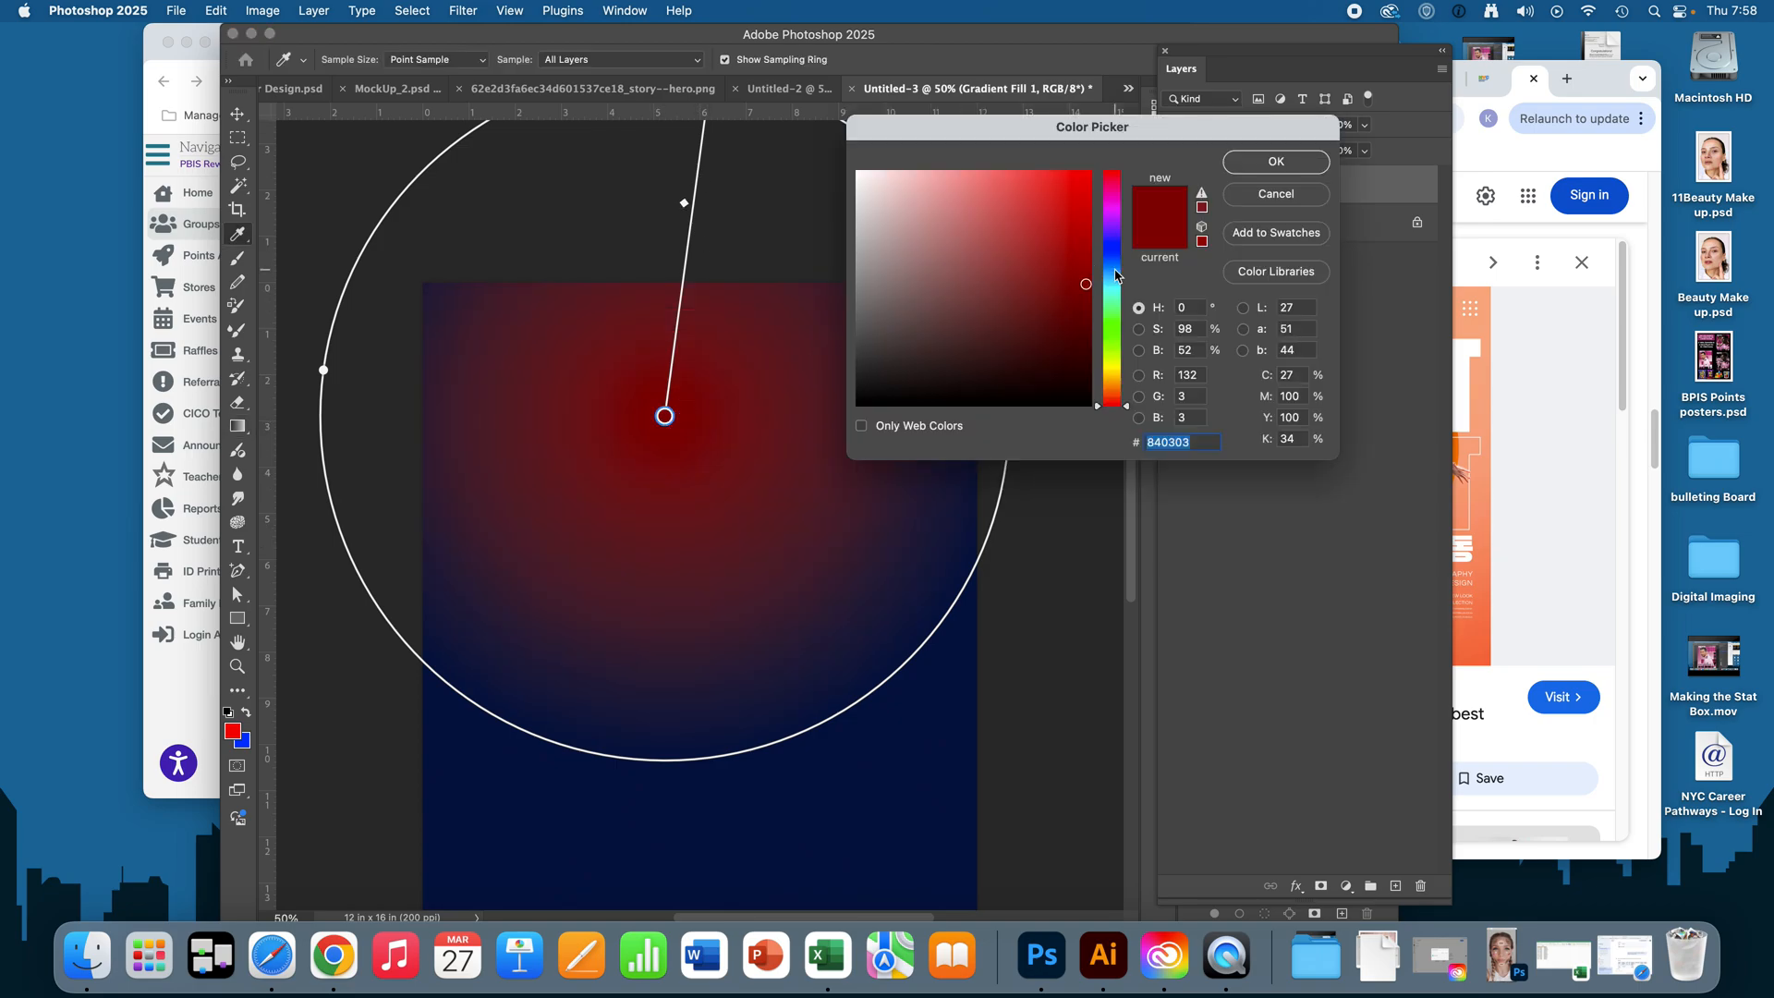
left_click(1109, 258)
left_click(1042, 256)
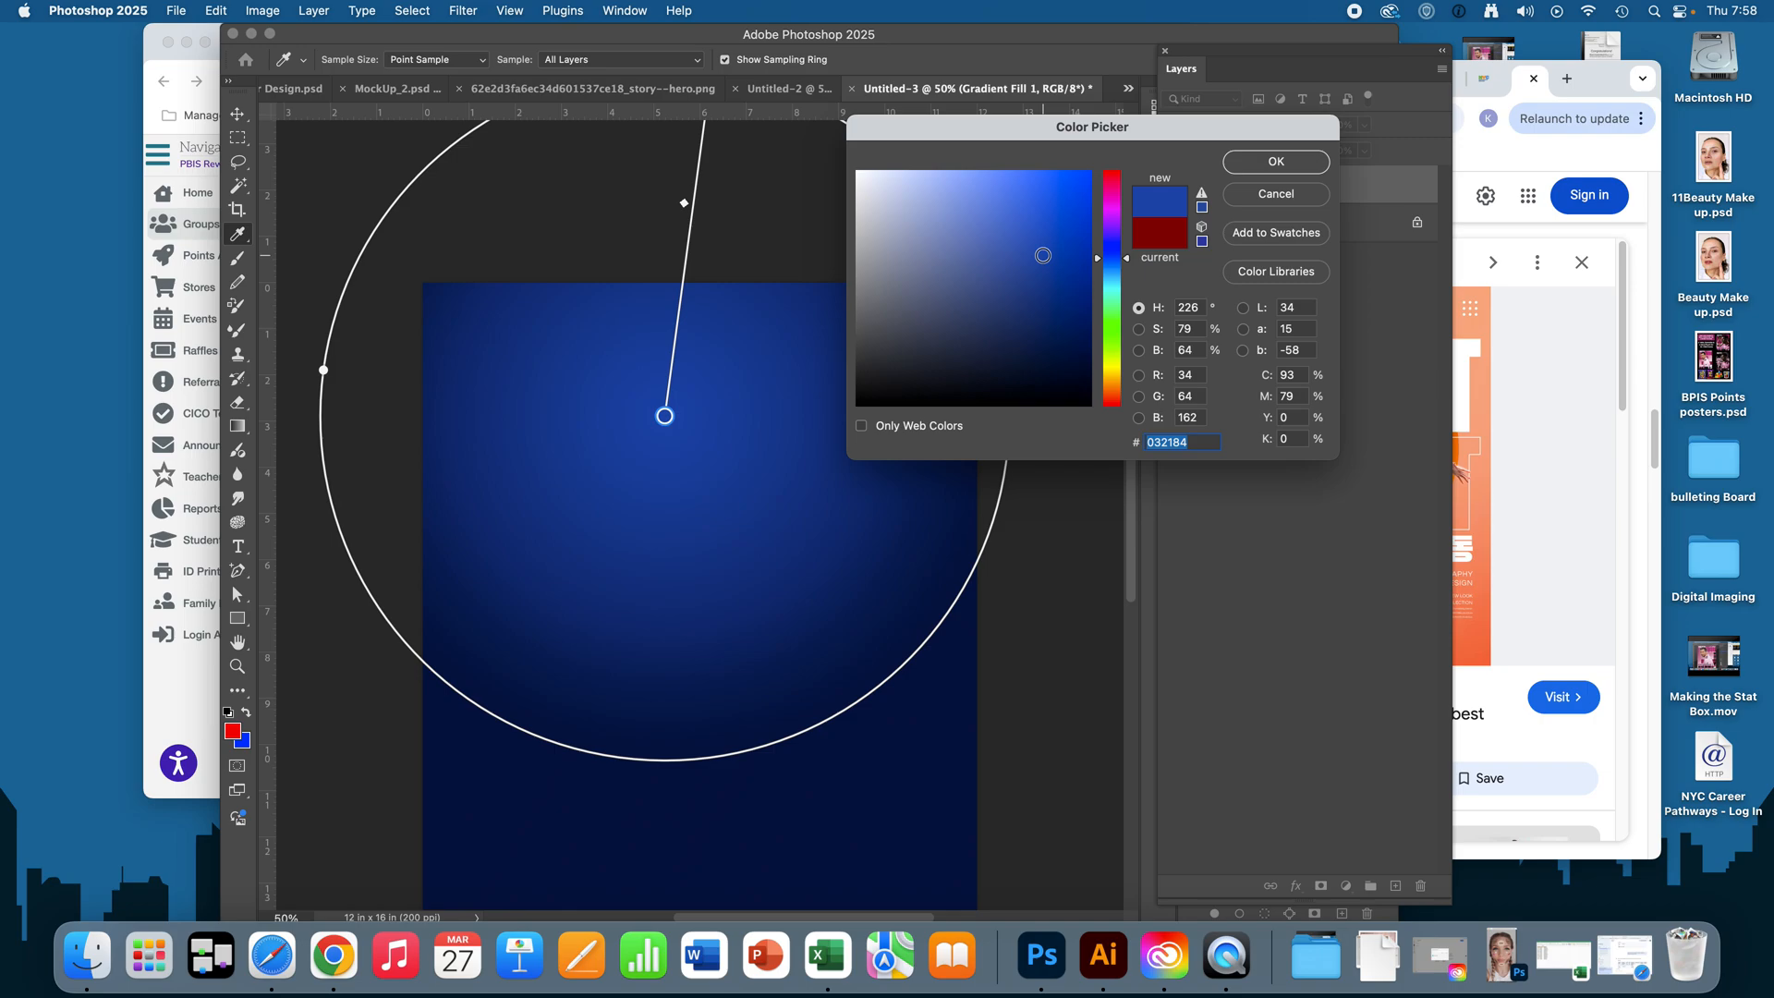
left_click(1245, 171)
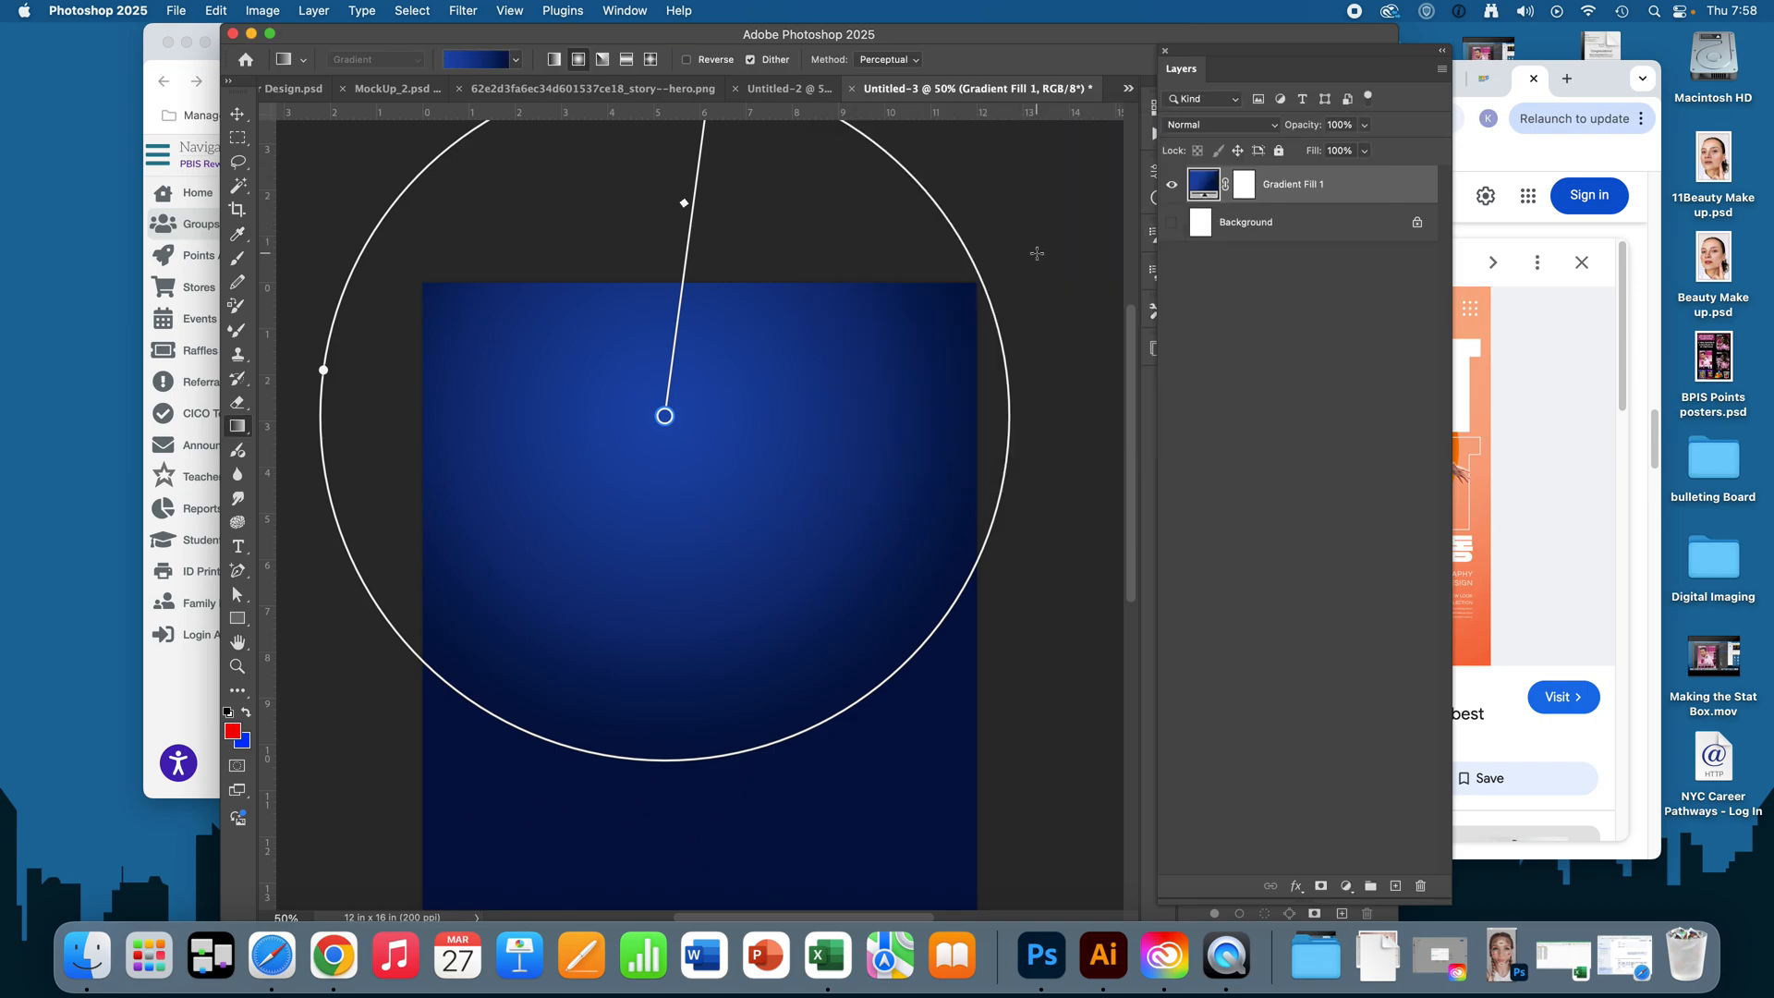
Step: Move the radial gradient's center to slightly above the canvas's middle and enlarge its circle slightly with a nearly vertical radius line
key("super+minus")
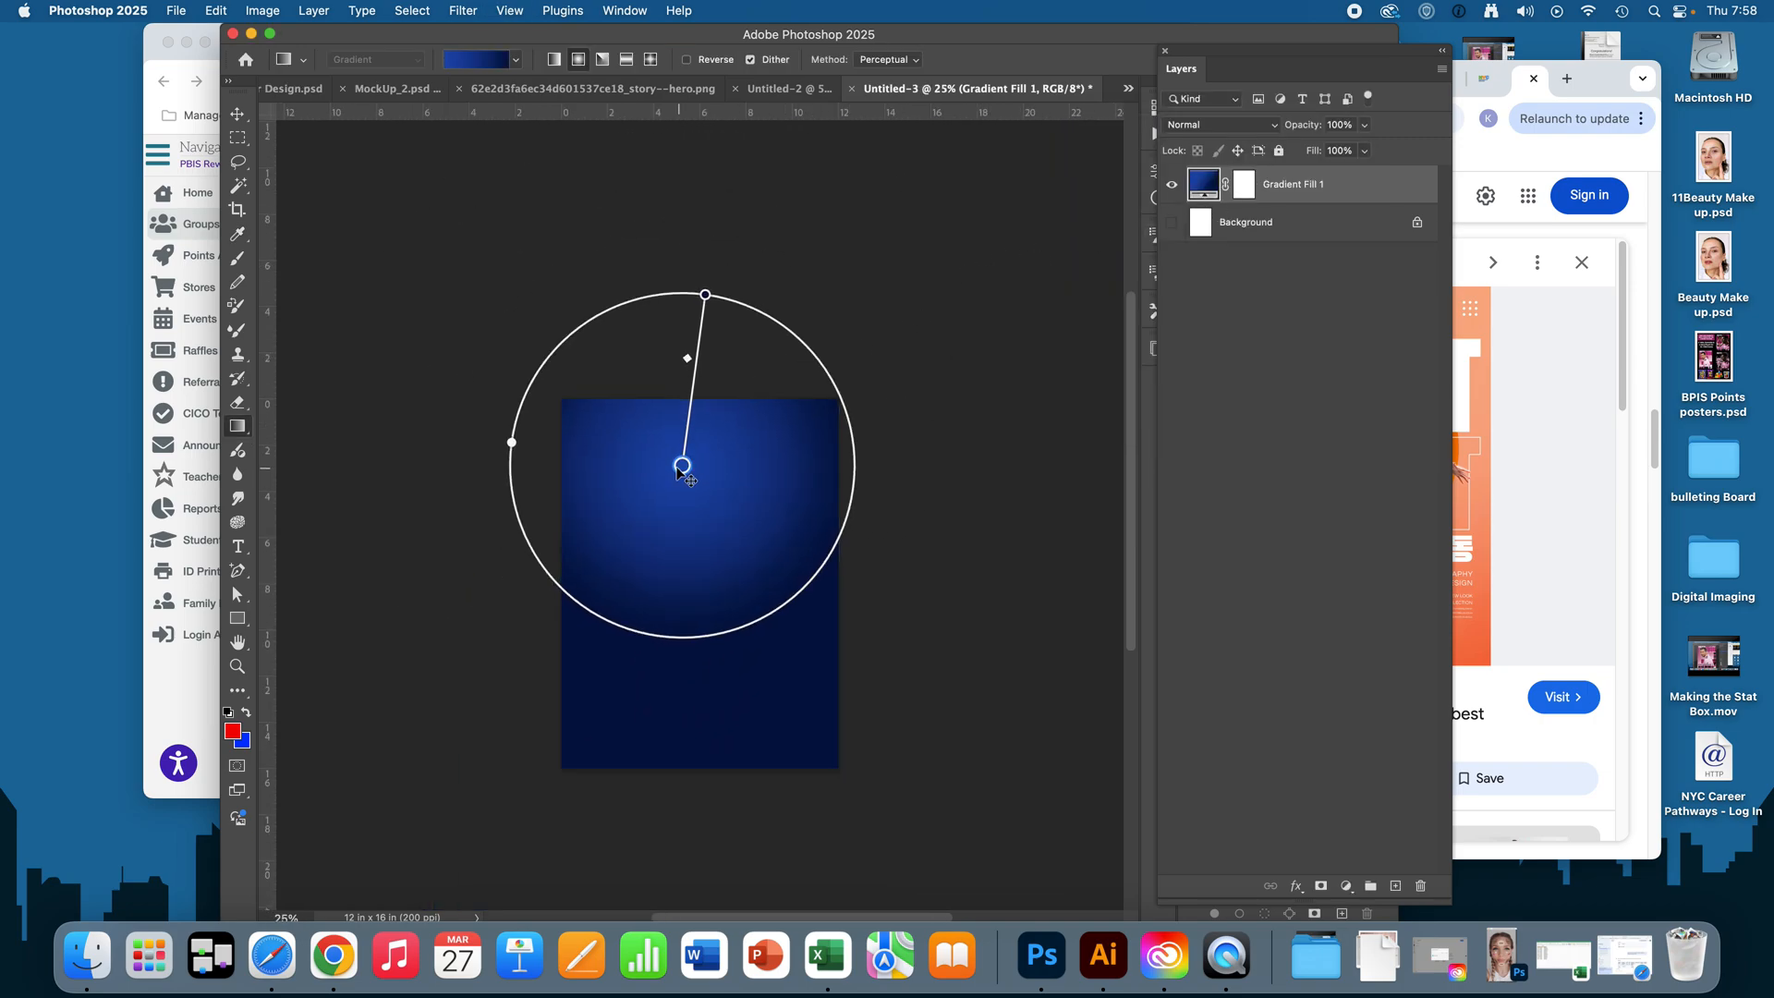
left_click_drag(683, 467, 705, 534)
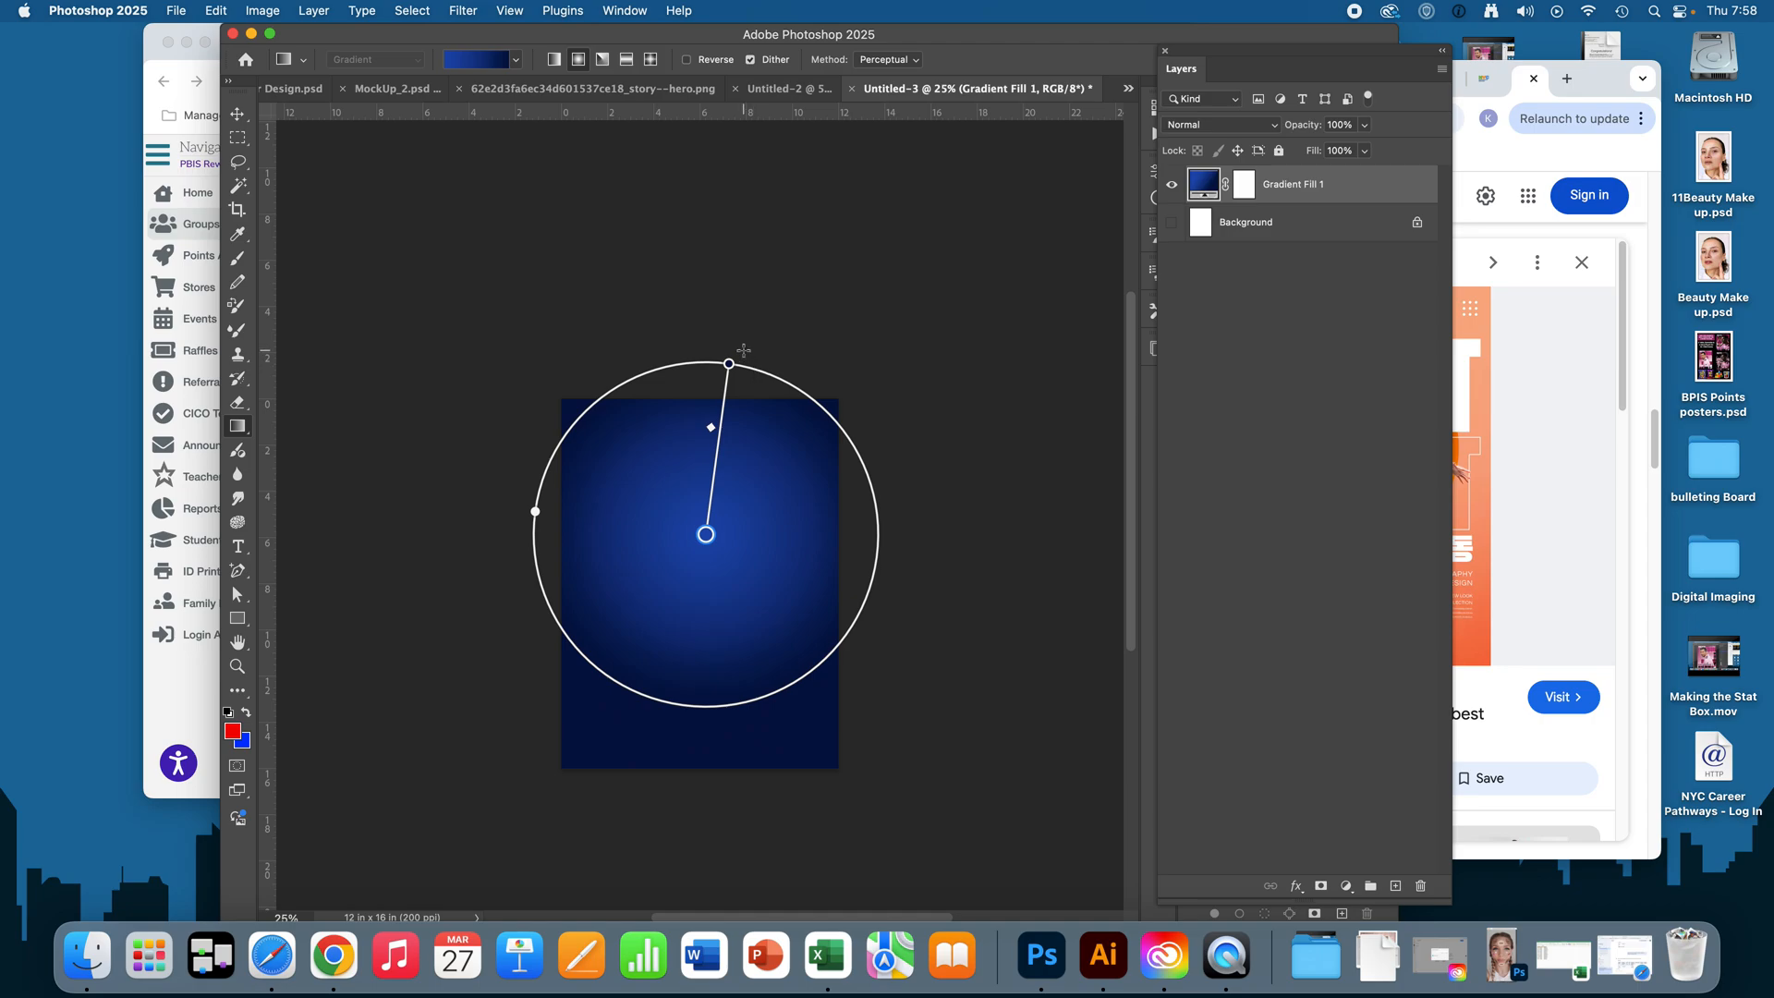
left_click_drag(729, 364, 708, 351)
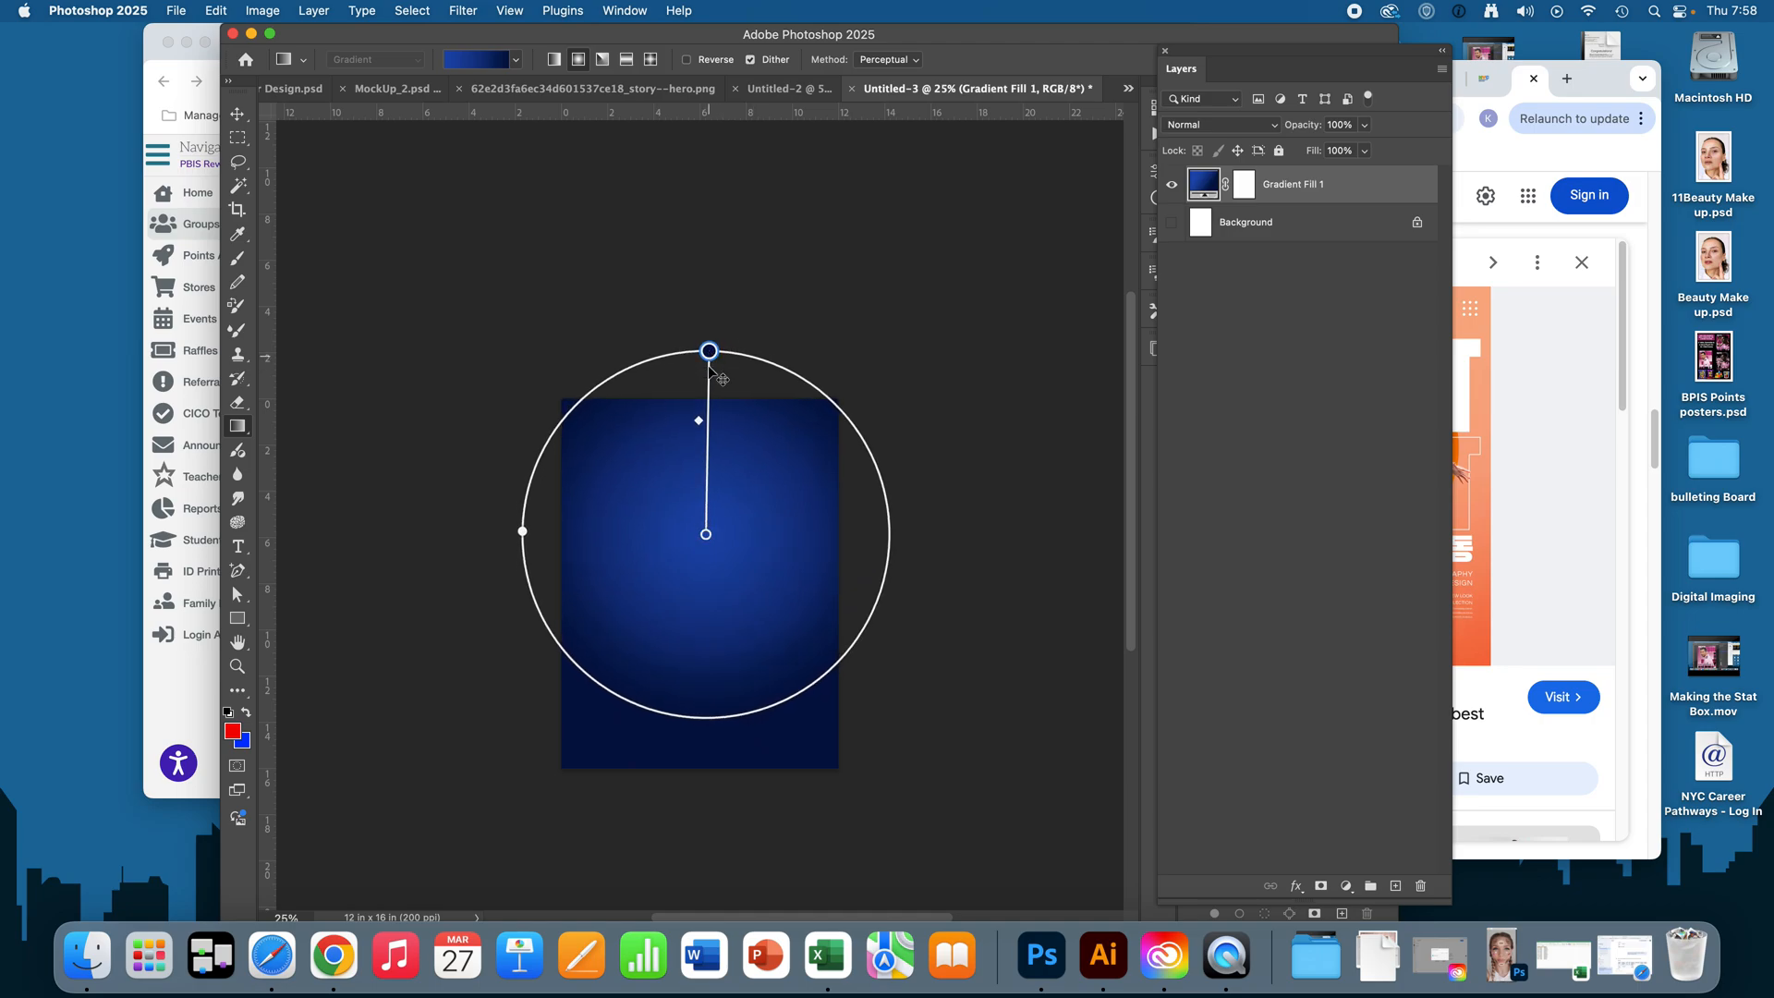
left_click_drag(705, 539, 705, 549)
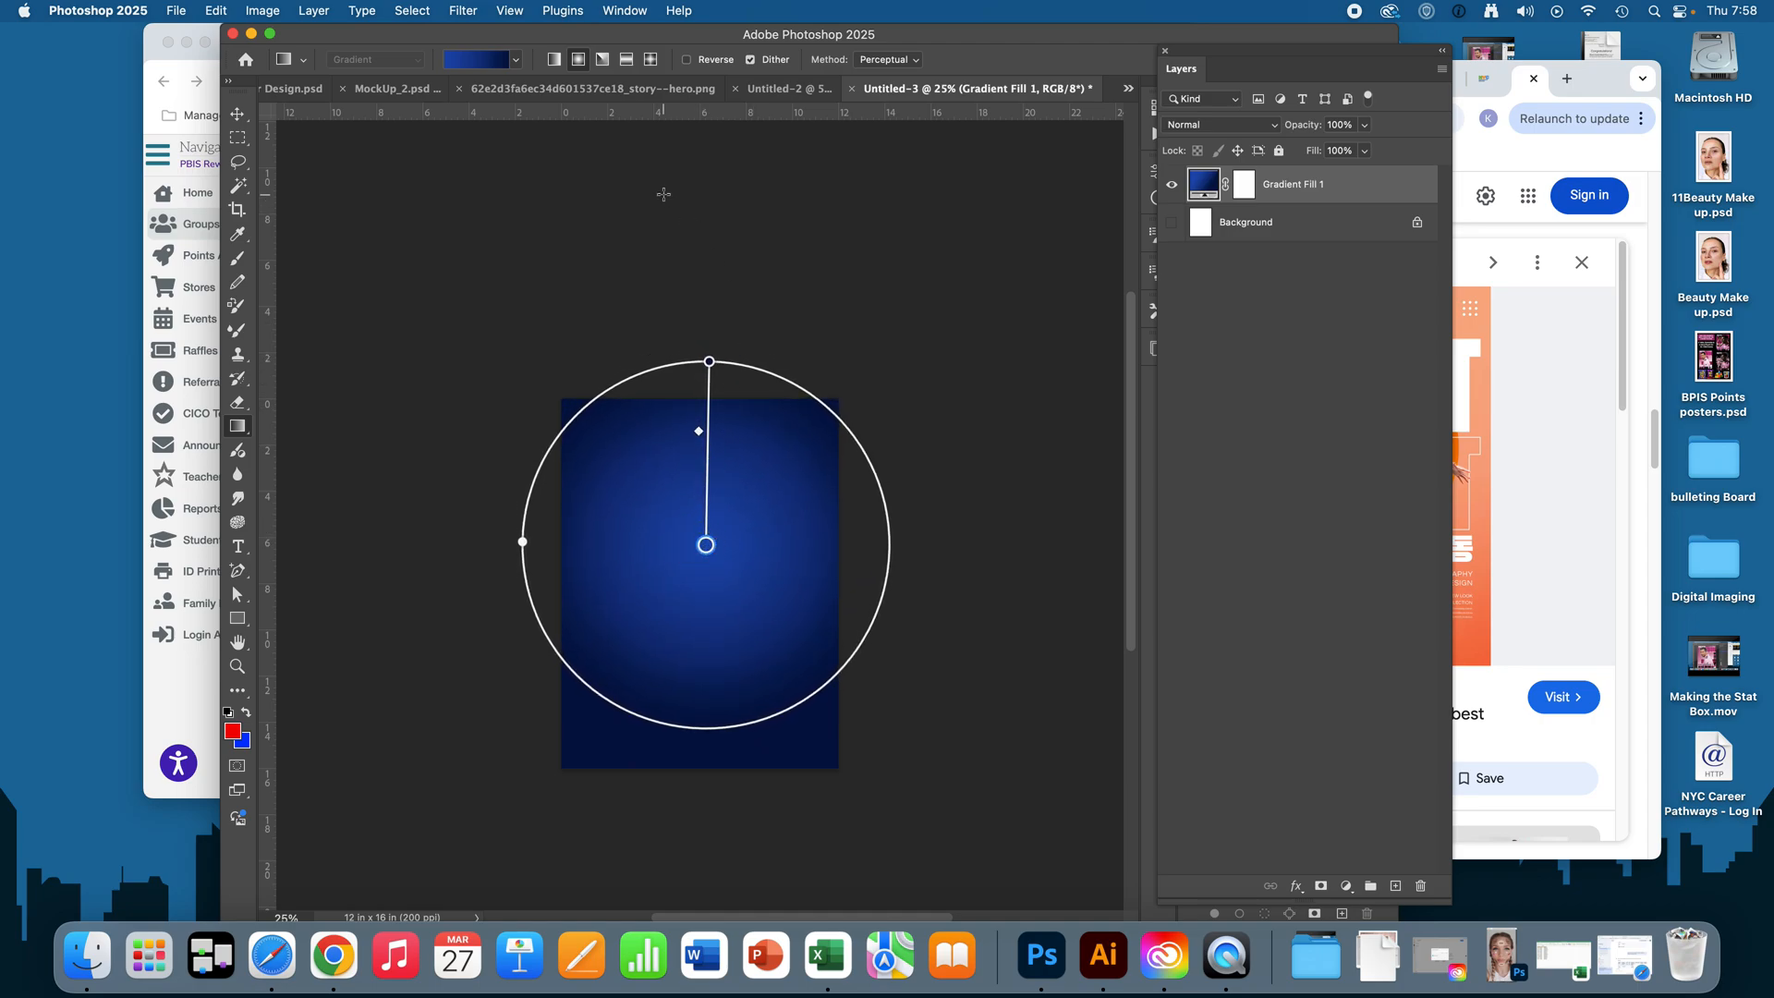
Step: Try the angle and reflected gradient styles, and switch the gradient to diamond
left_click(601, 58)
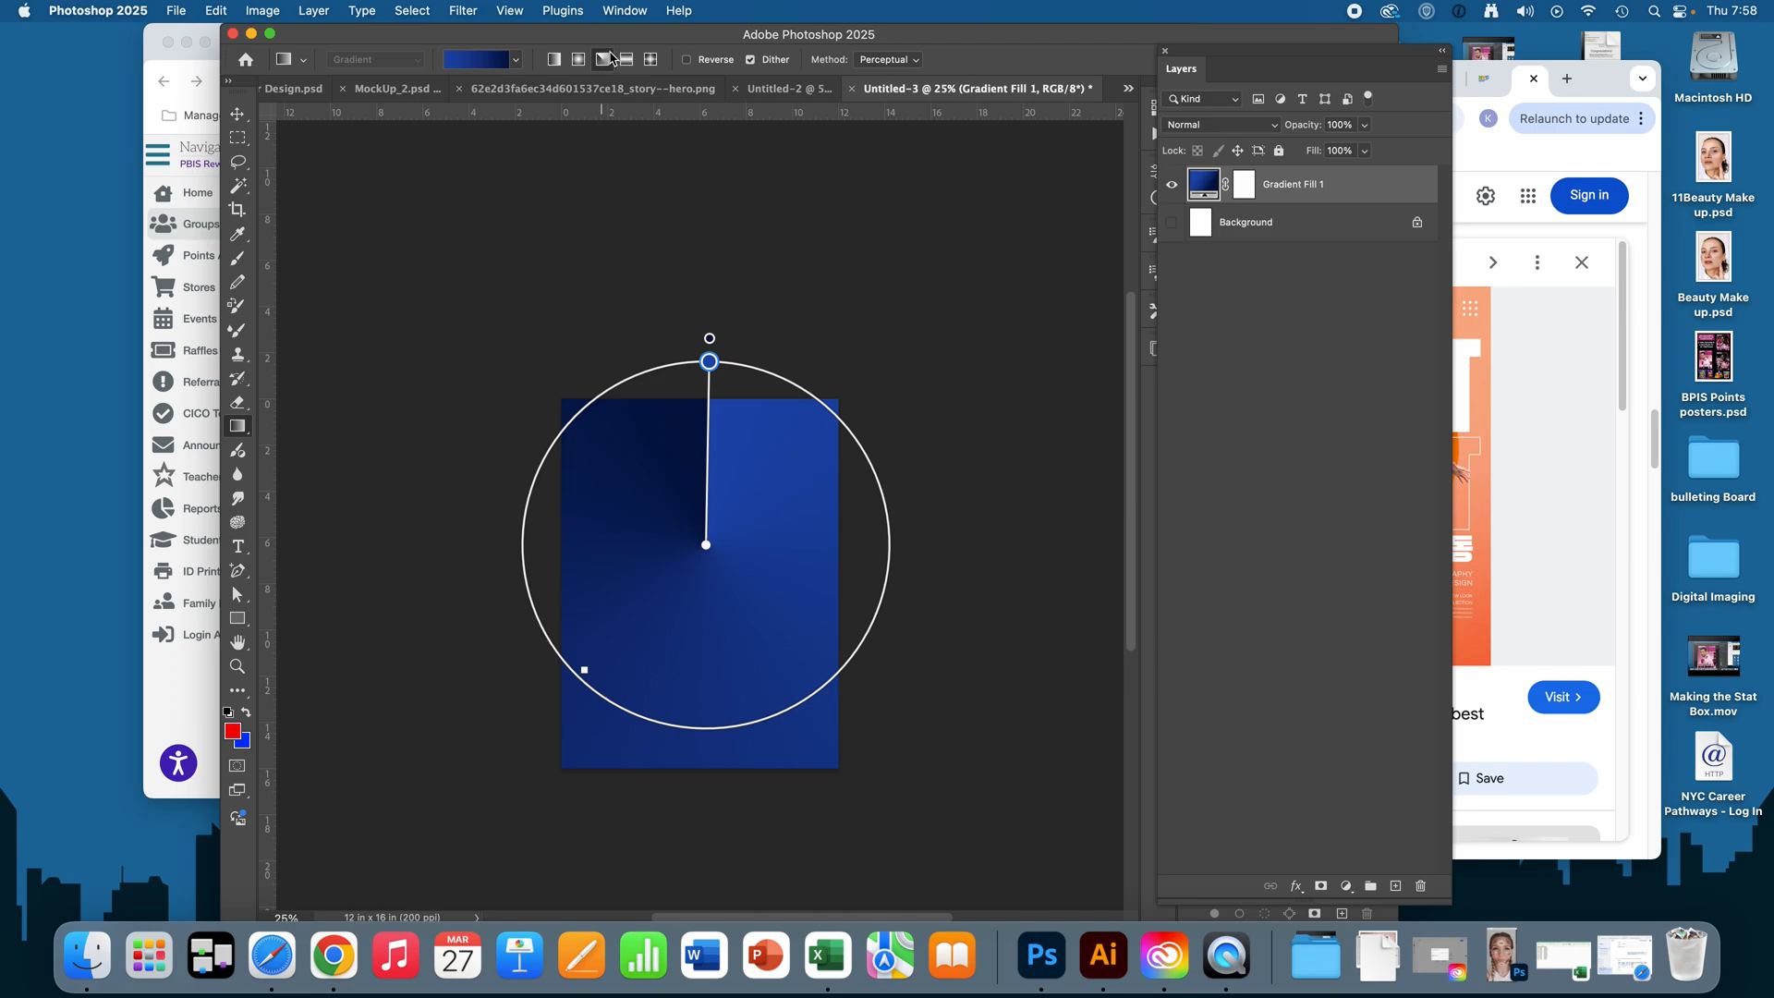
left_click(625, 59)
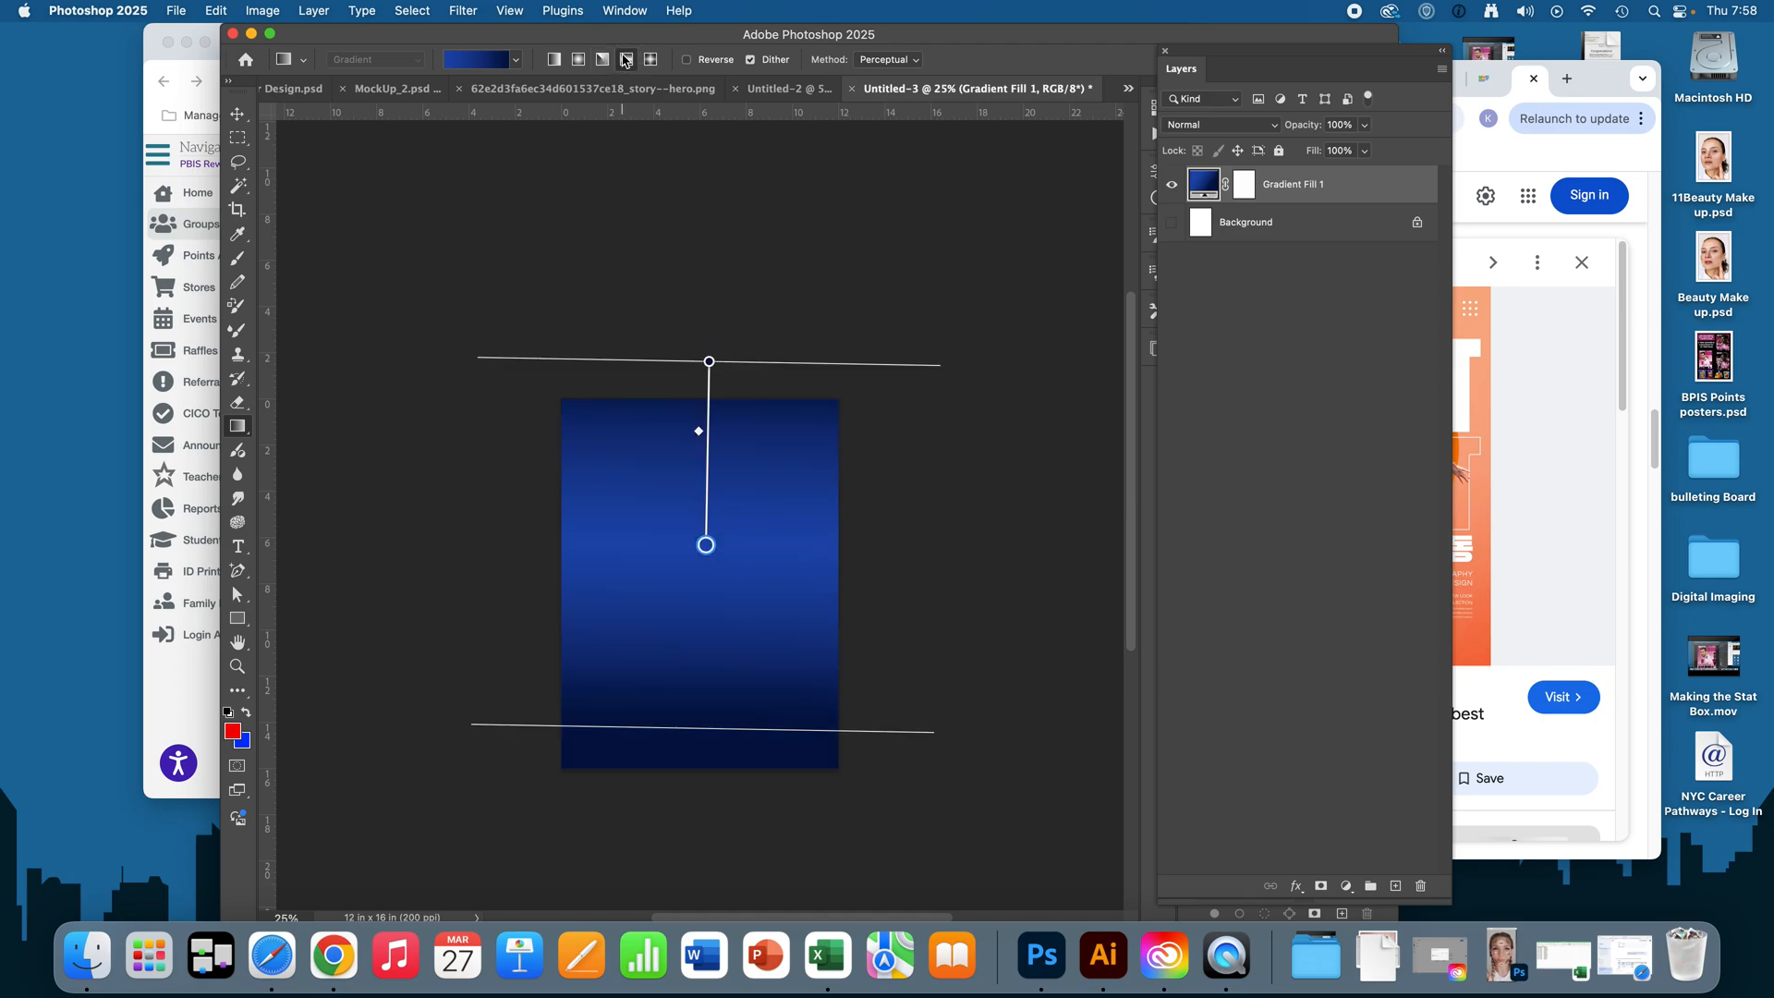
left_click(651, 60)
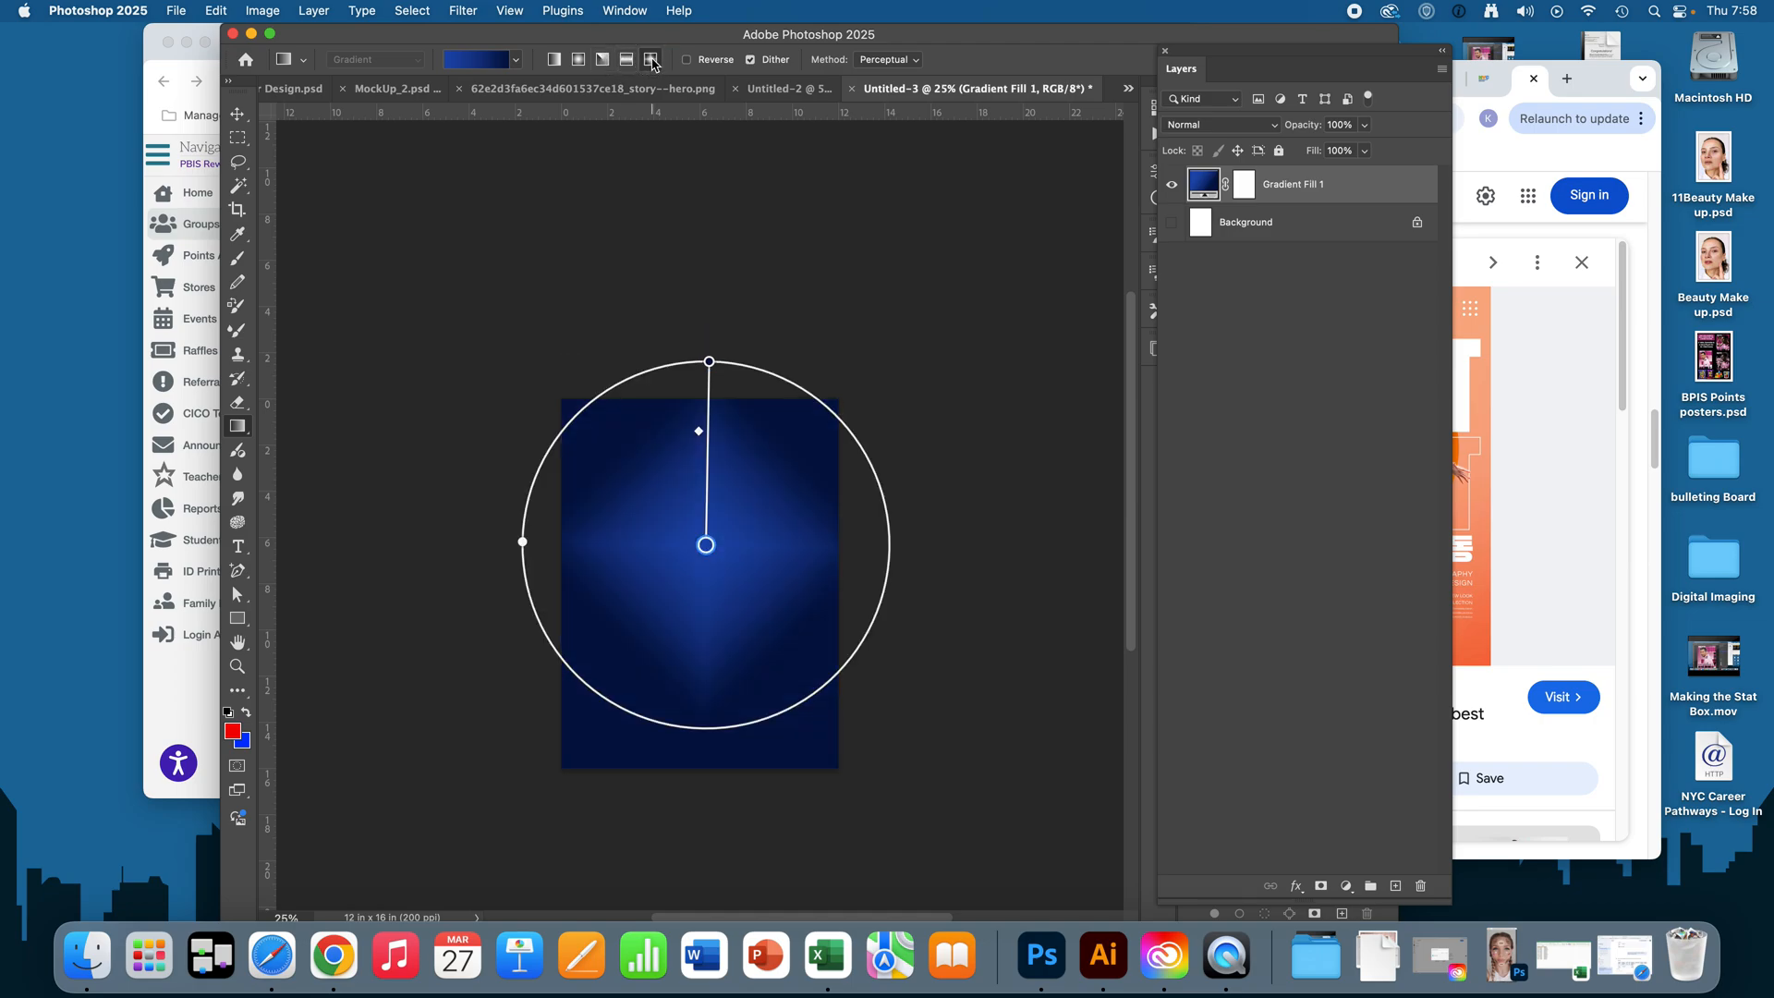